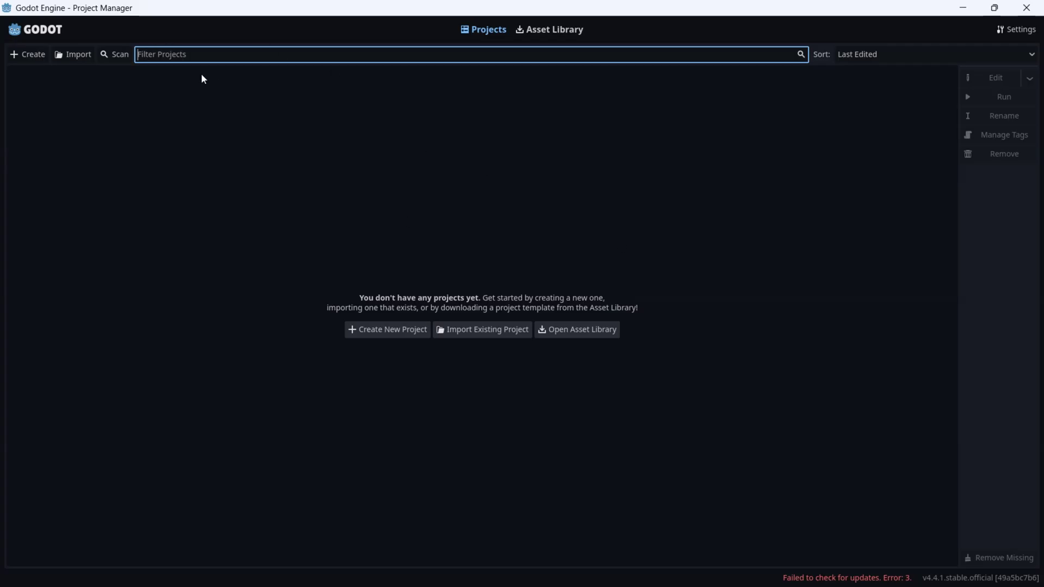
Open the Create New Project dialog from the Project Manager
{"action": "left_click", "coordinate": [381, 330]}
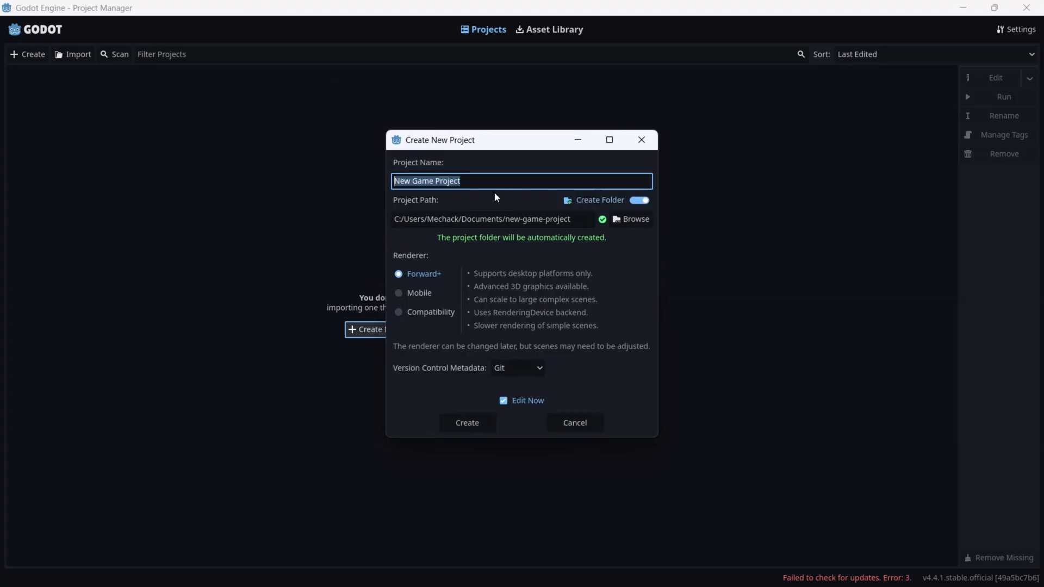
Browse to Desktop > Tutorials > Tiny sword and select it as the project location
{"action": "left_click", "coordinate": [628, 223]}
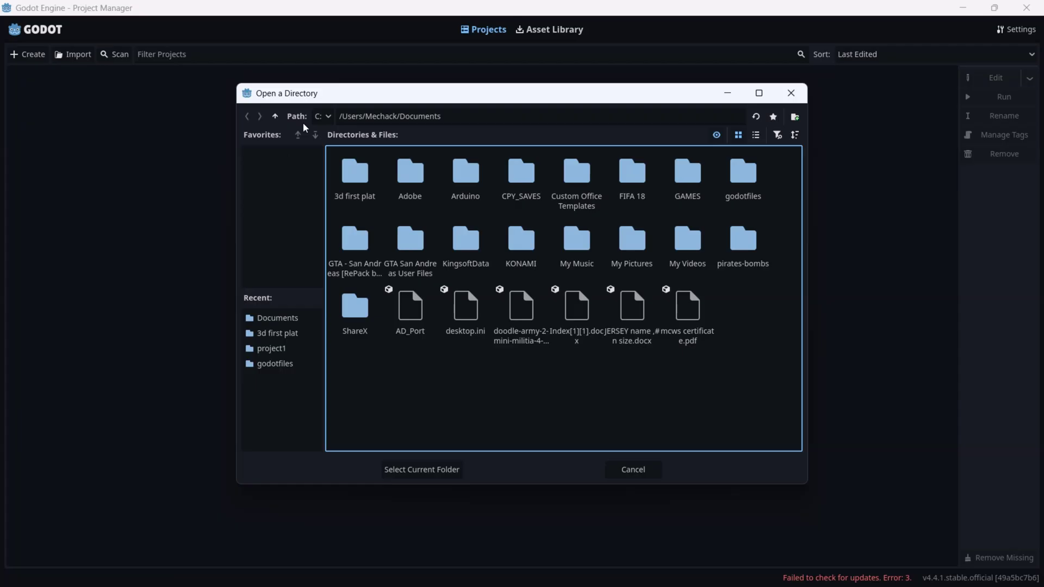
{"action": "left_click", "coordinate": [288, 320]}
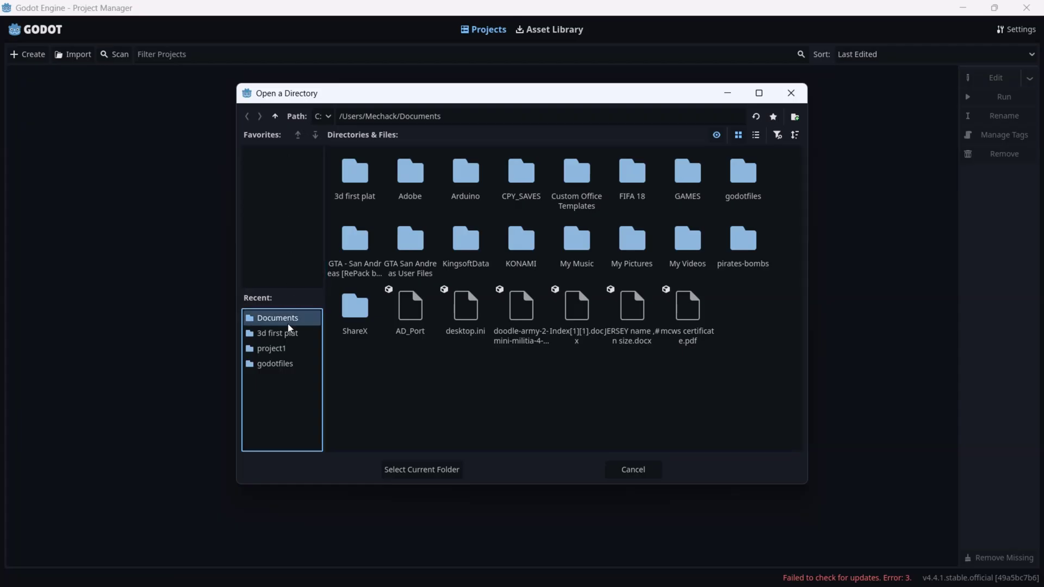
{"action": "left_click", "coordinate": [276, 117]}
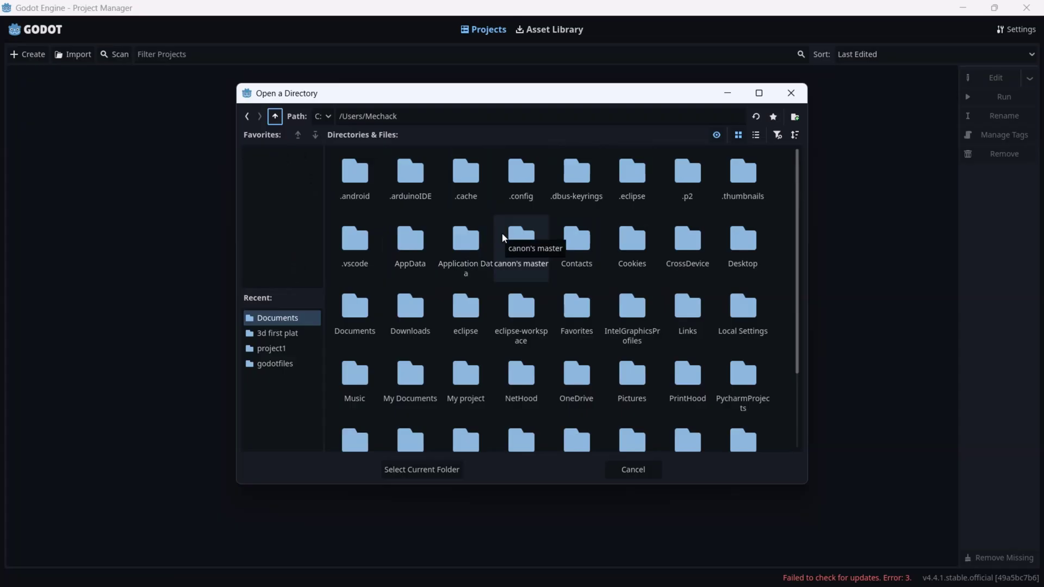
{"action": "left_click", "coordinate": [753, 243]}
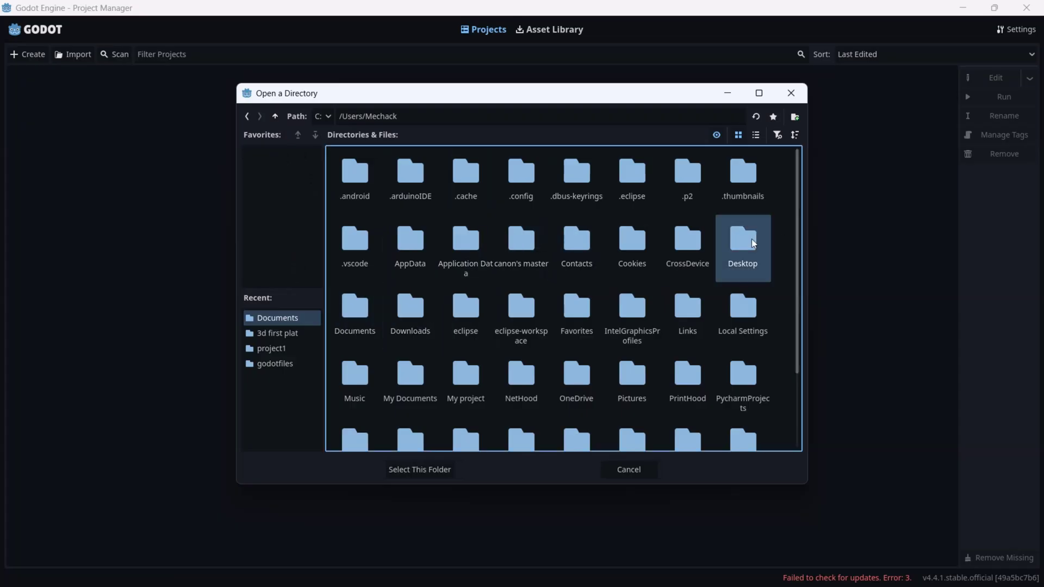
{"action": "double_click", "coordinate": [753, 243]}
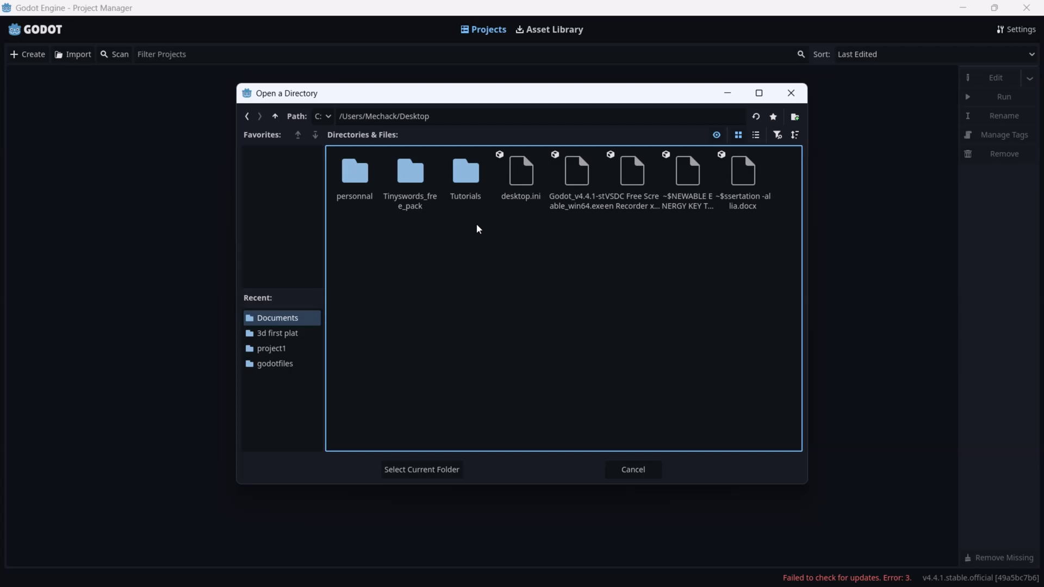
{"action": "double_click", "coordinate": [466, 195]}
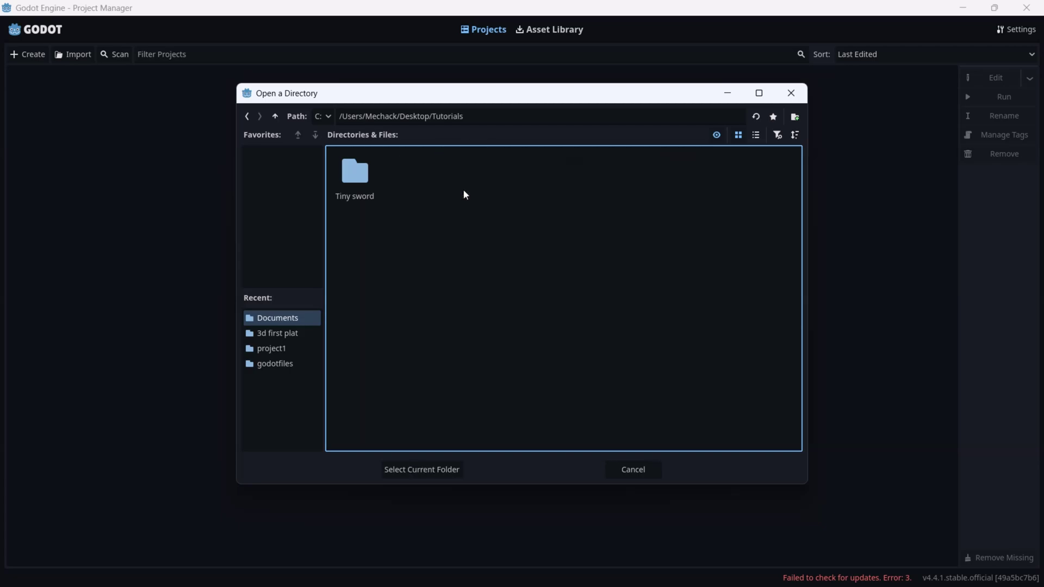
{"action": "double_click", "coordinate": [366, 185]}
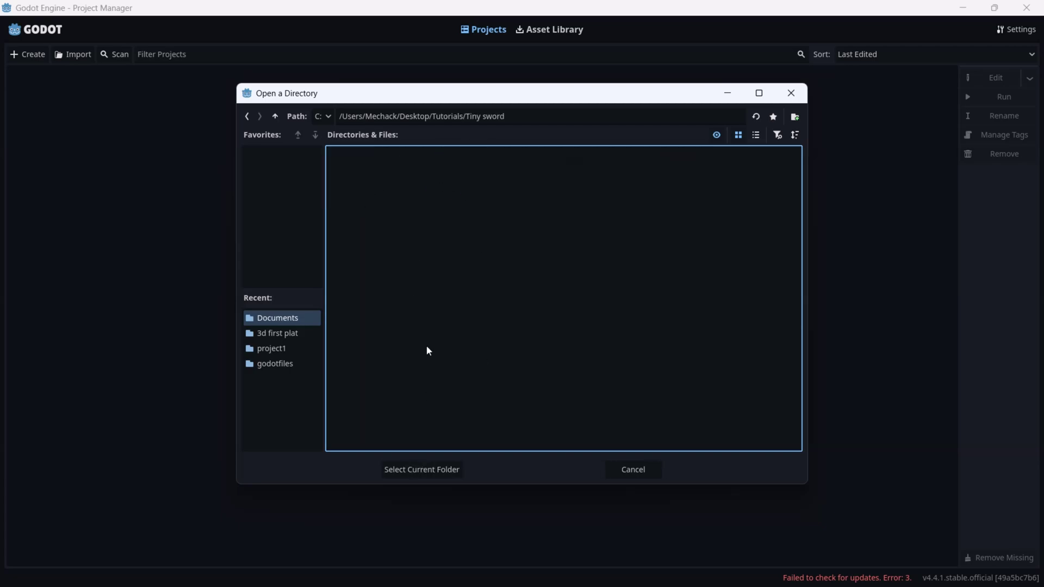
{"action": "left_click", "coordinate": [417, 468]}
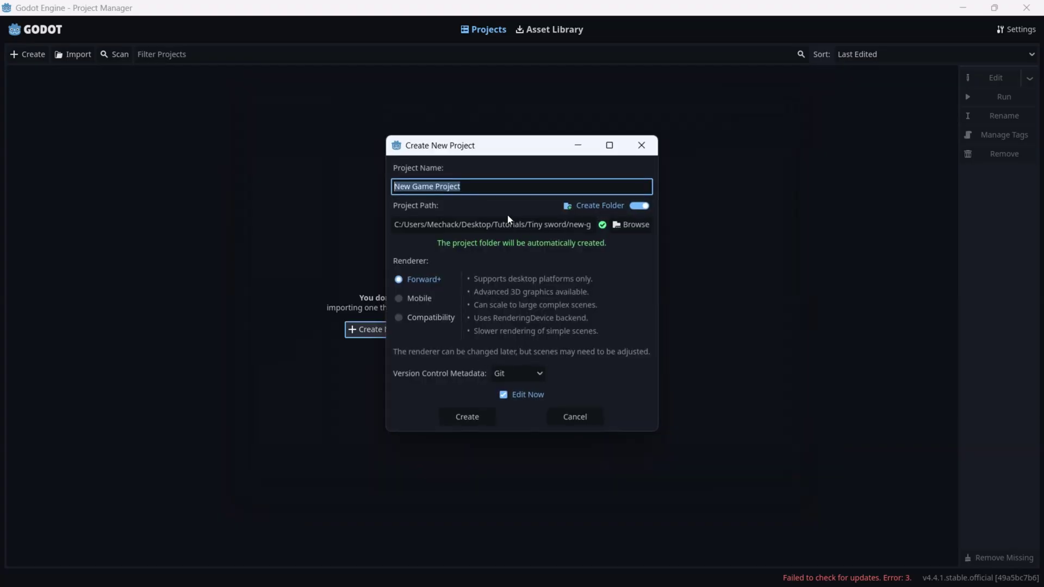
Name the project 'Tinysword' and create it
{"action": "key", "text": "BackSpace"}
{"action": "type", "text": "T"}
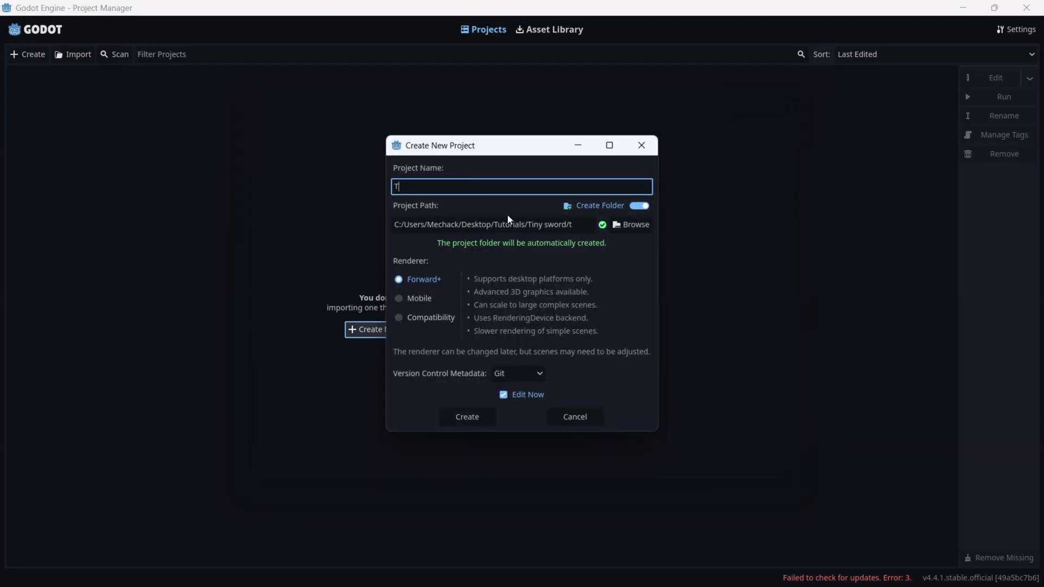
{"action": "type", "text": "inysword"}
{"action": "left_click", "coordinate": [482, 416]}
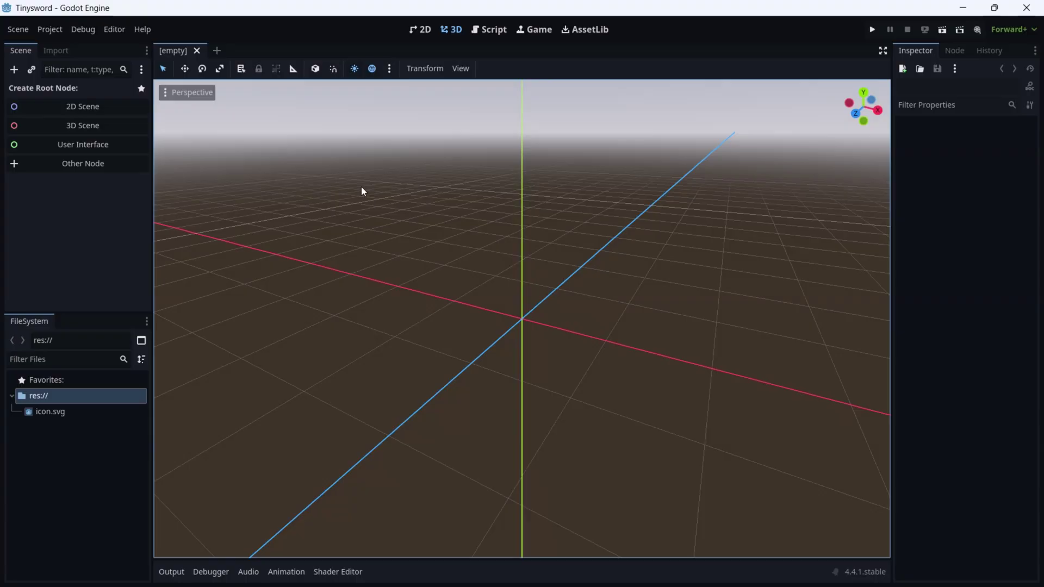
Create a 2D Scene root, skip saving for now, and rename the Node2D root to 'World'
{"action": "left_click", "coordinate": [114, 106]}
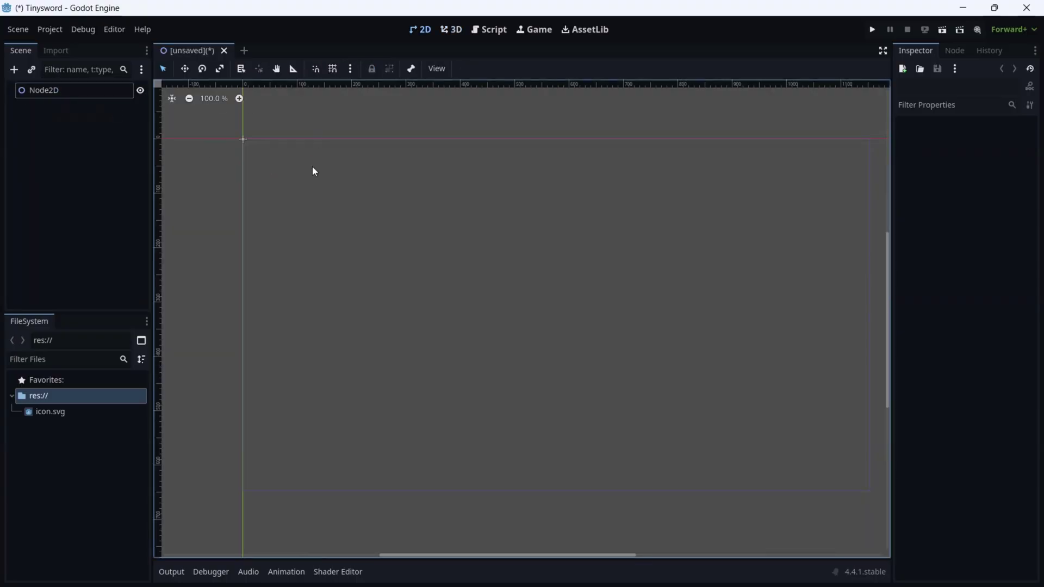
{"action": "key", "text": "ctrl+s"}
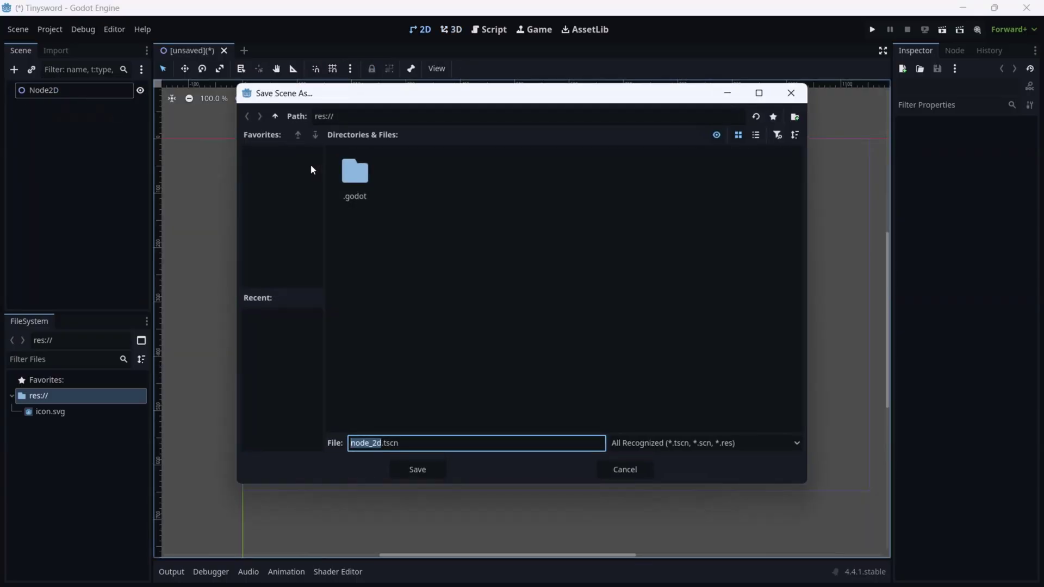
{"action": "left_click", "coordinate": [623, 468]}
{"action": "left_click", "coordinate": [59, 84]}
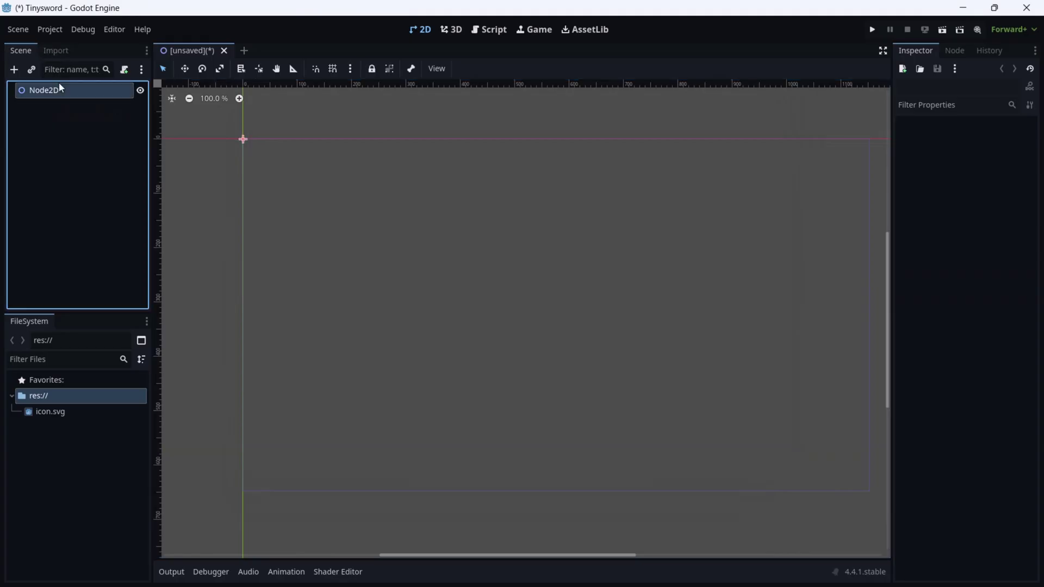
{"action": "left_click", "coordinate": [59, 84]}
{"action": "type", "text": "World"}
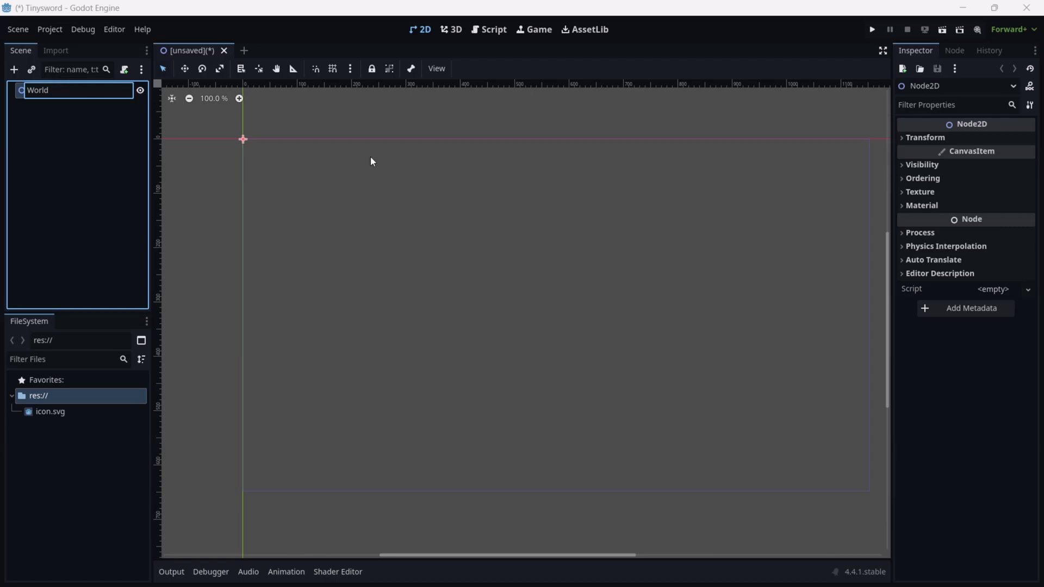
Confirm the World name, create a Main folder, and save the scene as world.tscn
{"action": "key", "text": "Return"}
{"action": "key", "text": "ctrl+s"}
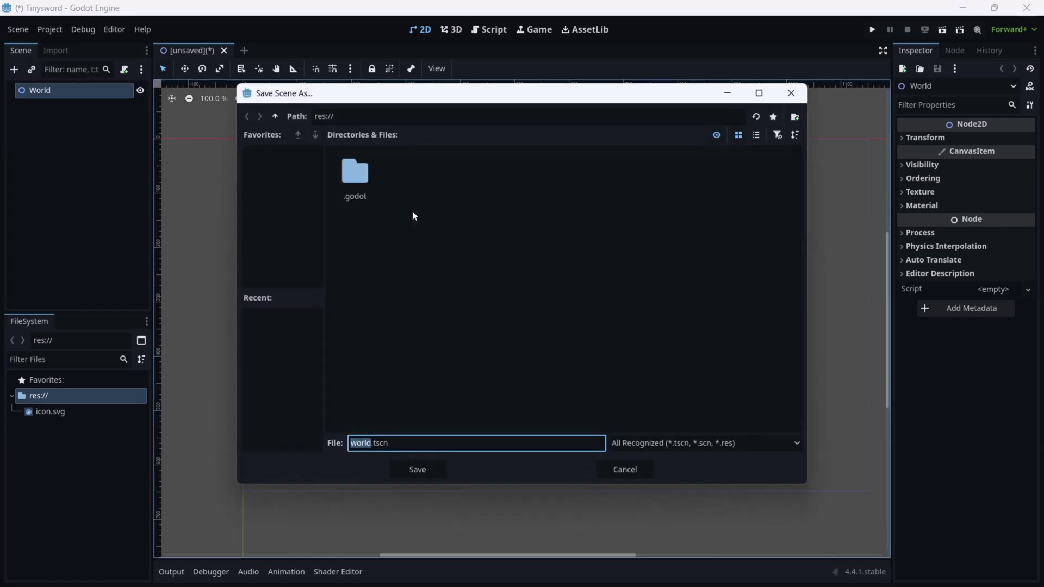
{"action": "right_click", "coordinate": [416, 224]}
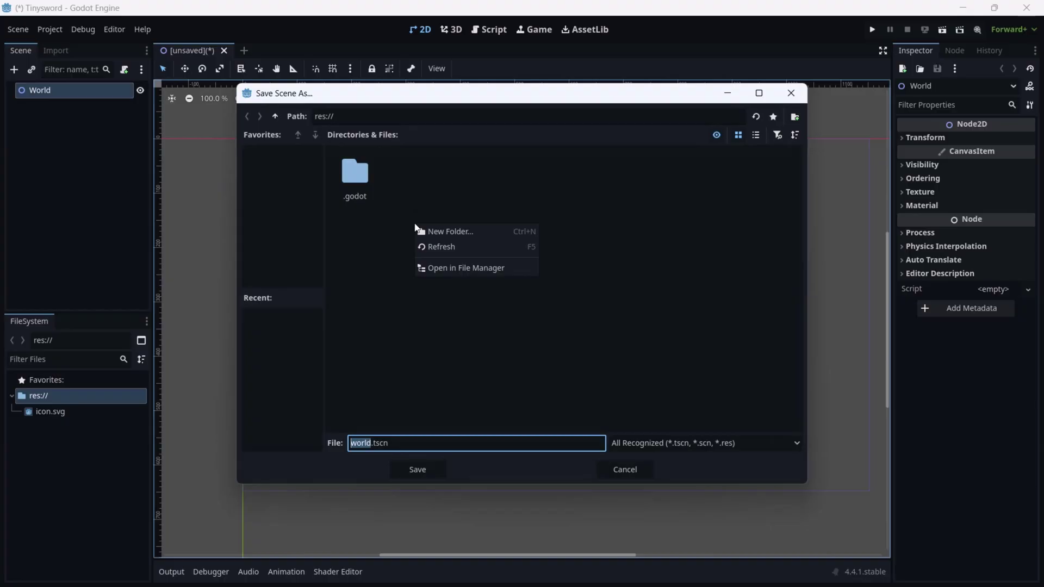
{"action": "left_click", "coordinate": [475, 232]}
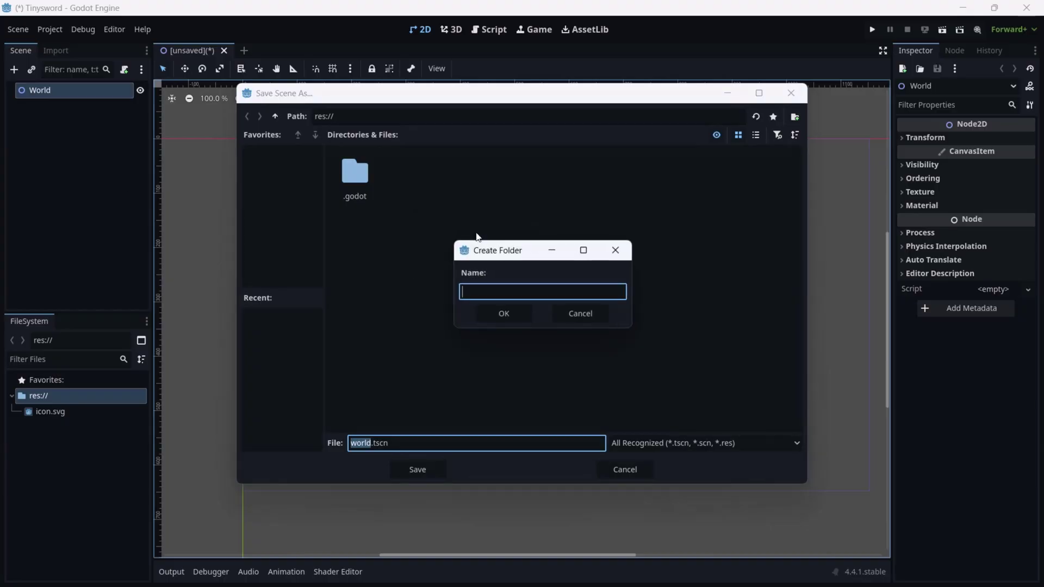
{"action": "type", "text": "Main"}
{"action": "left_click", "coordinate": [503, 316]}
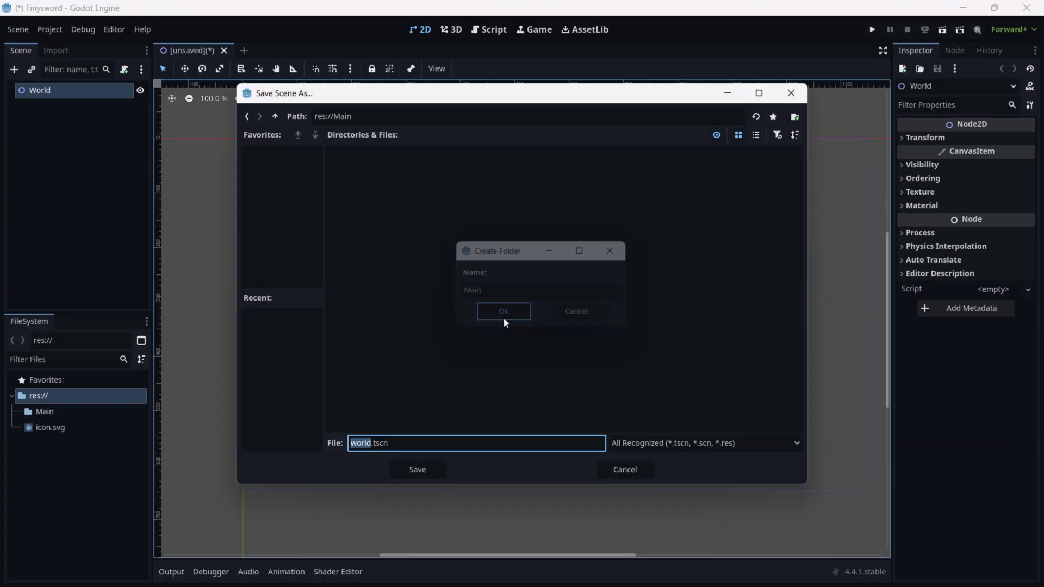
{"action": "left_click", "coordinate": [431, 472]}
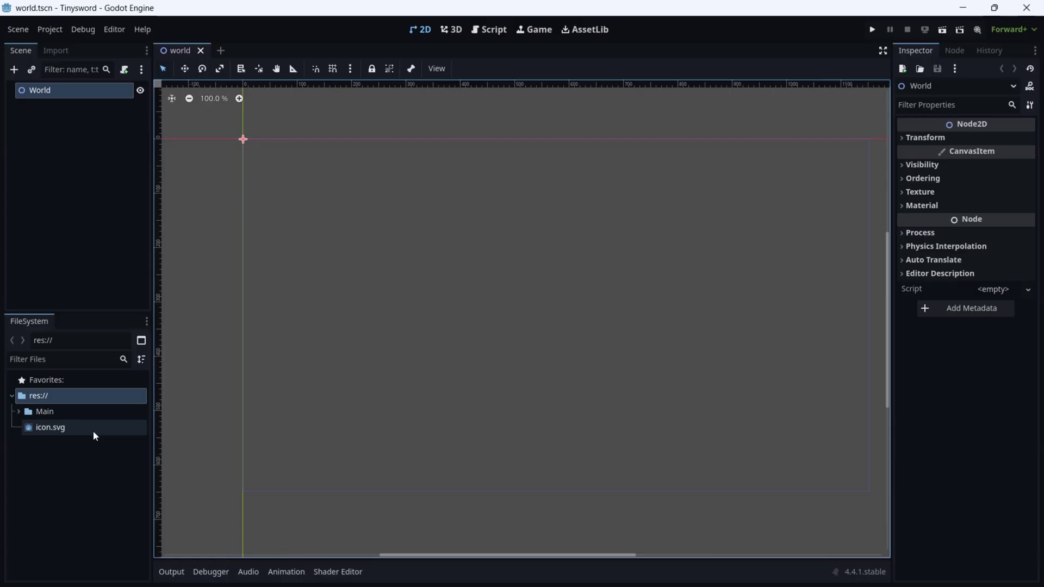
{"action": "left_click", "coordinate": [16, 415]}
{"action": "left_click", "coordinate": [17, 415]}
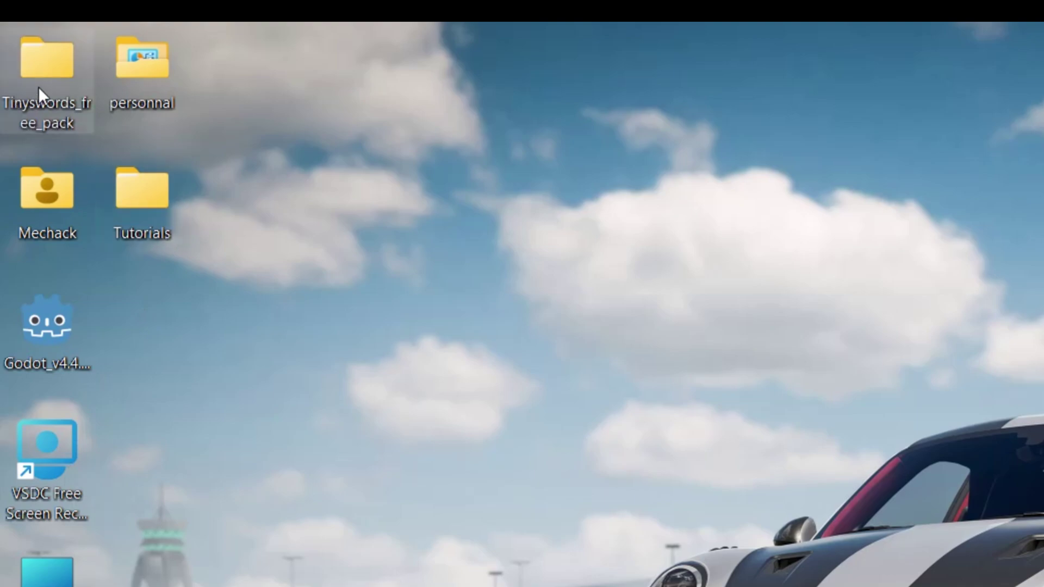
Drag the Tinyswords_free_pack desktop folder onto the Tutorials folder
{"action": "mouse_move", "coordinate": [38, 88]}
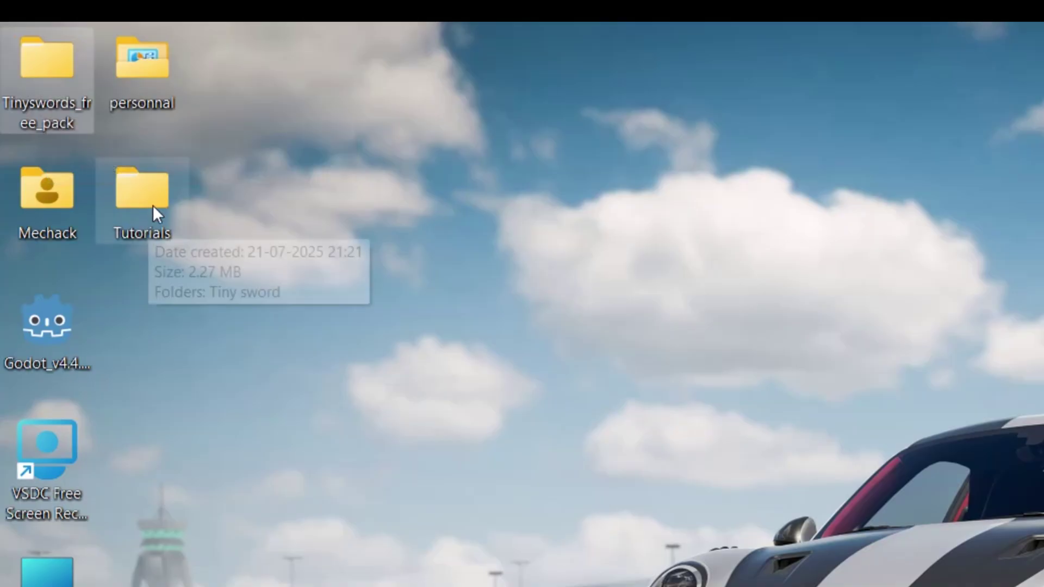
{"action": "left_click_drag", "start_coordinate": [41, 42], "coordinate": [194, 187]}
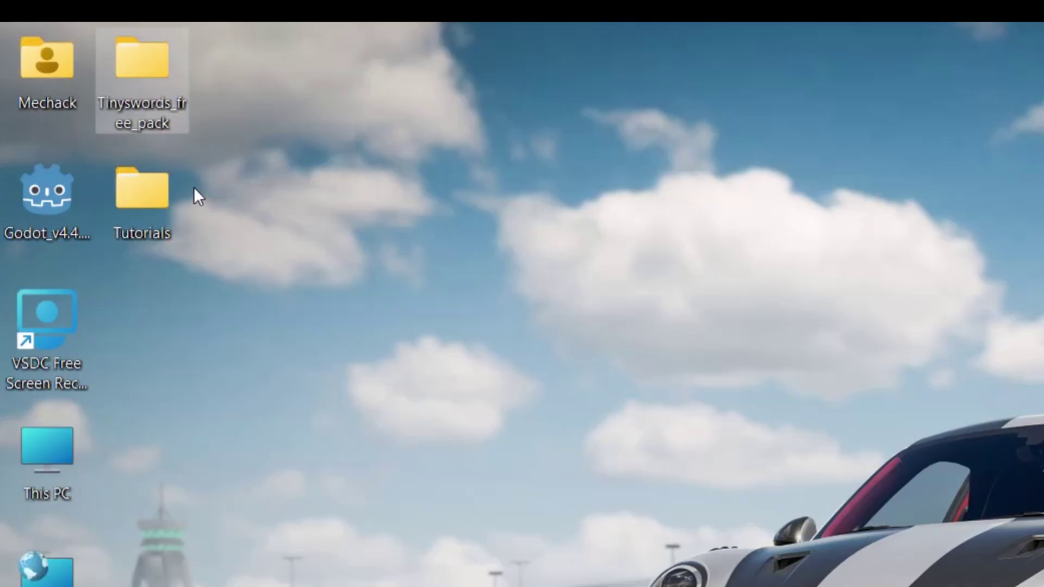
{"action": "left_click_drag", "start_coordinate": [141, 106], "coordinate": [141, 223]}
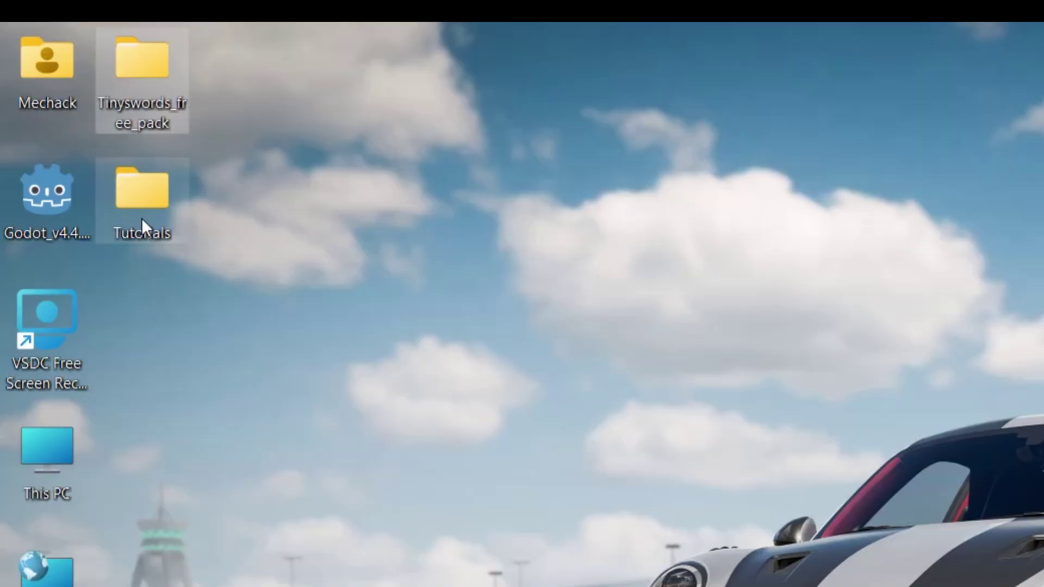
Cut the Tinyswords_free_pack folder from the Tutorials folder
{"action": "double_click", "coordinate": [145, 93]}
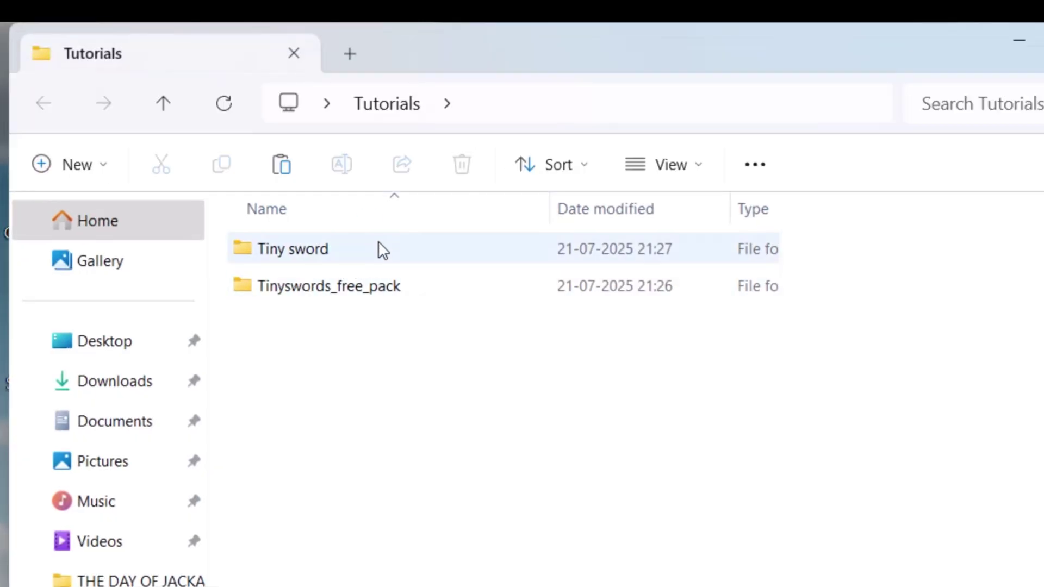
{"action": "double_click", "coordinate": [383, 242]}
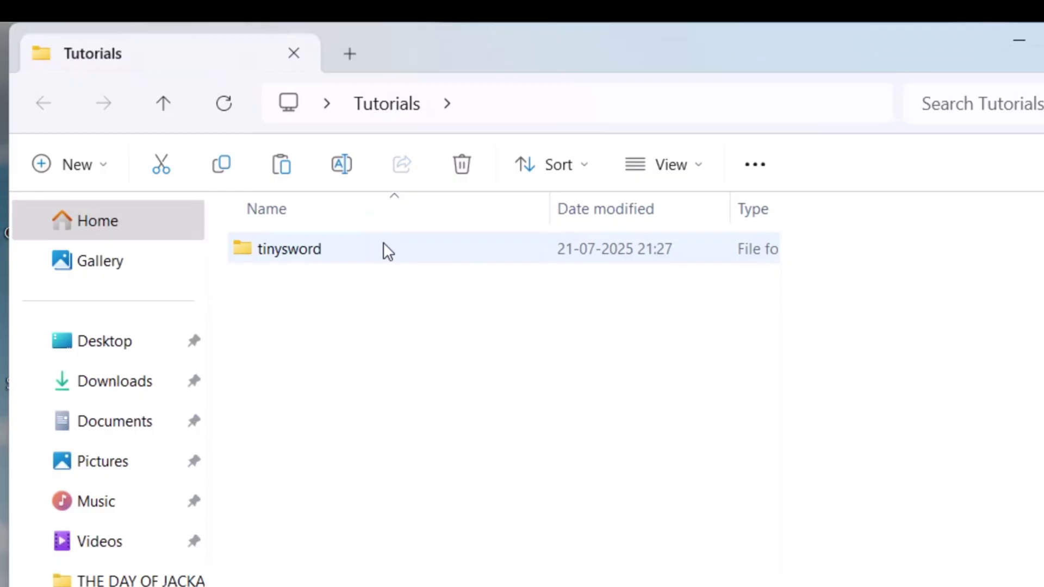
{"action": "double_click", "coordinate": [335, 256]}
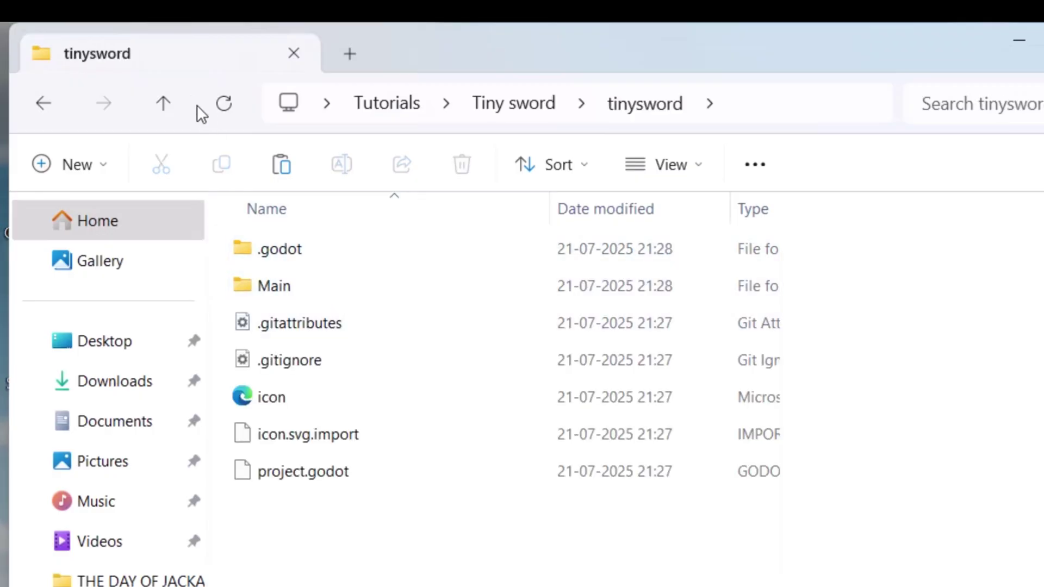
{"action": "left_click", "coordinate": [169, 104]}
{"action": "left_click", "coordinate": [169, 104]}
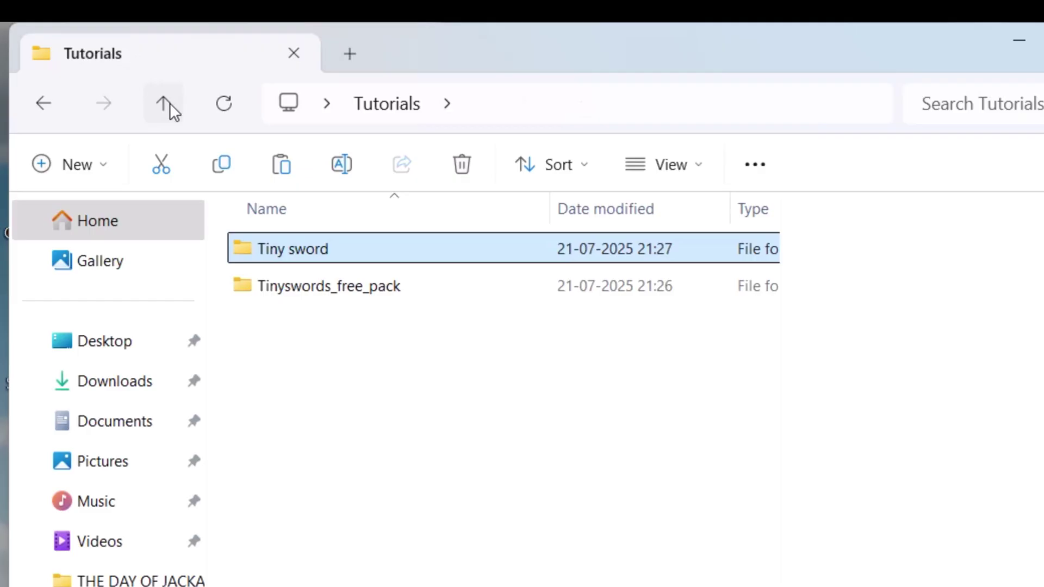
{"action": "left_click", "coordinate": [326, 284]}
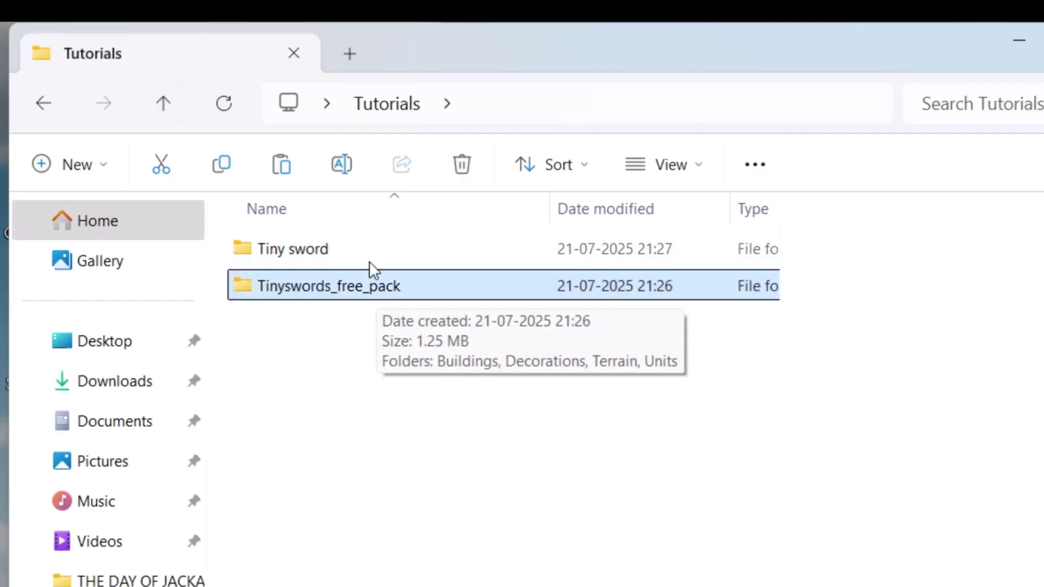
{"action": "left_click", "coordinate": [158, 157]}
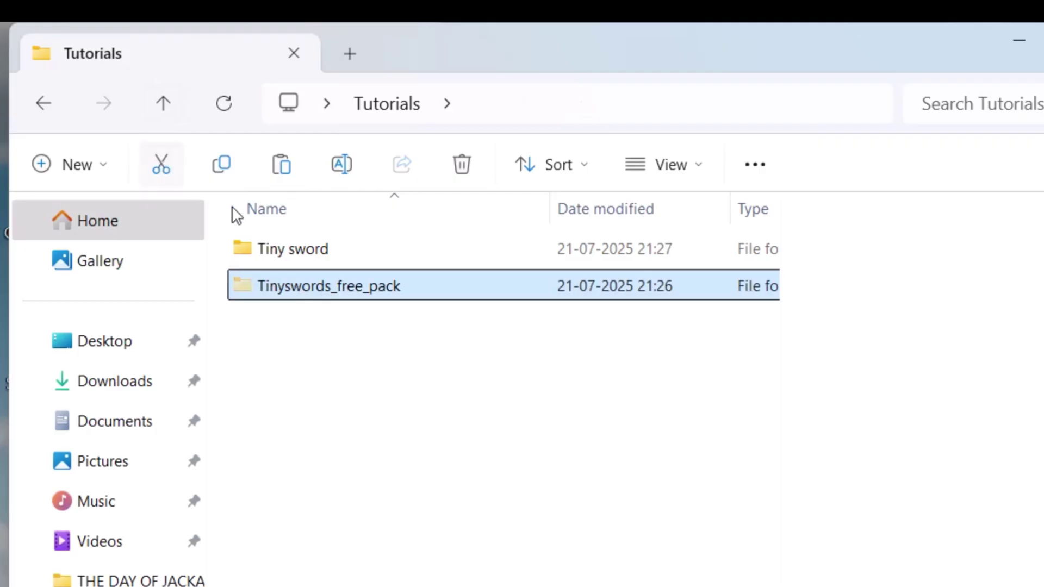
Paste the pack into Tiny sword > tinysword and rename it 'Assets'
{"action": "left_click", "coordinate": [275, 243]}
{"action": "double_click", "coordinate": [275, 242]}
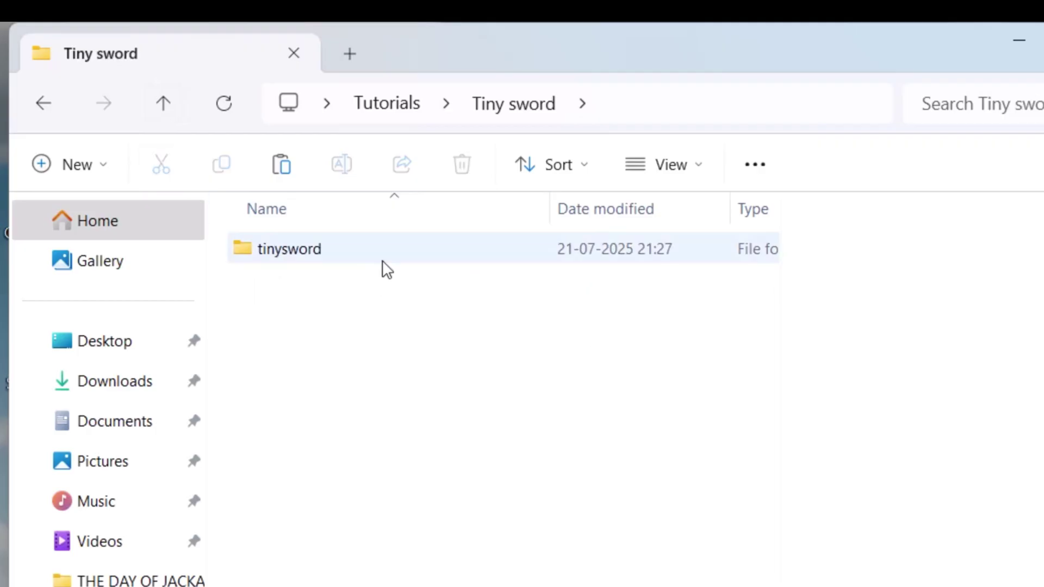
{"action": "double_click", "coordinate": [382, 262]}
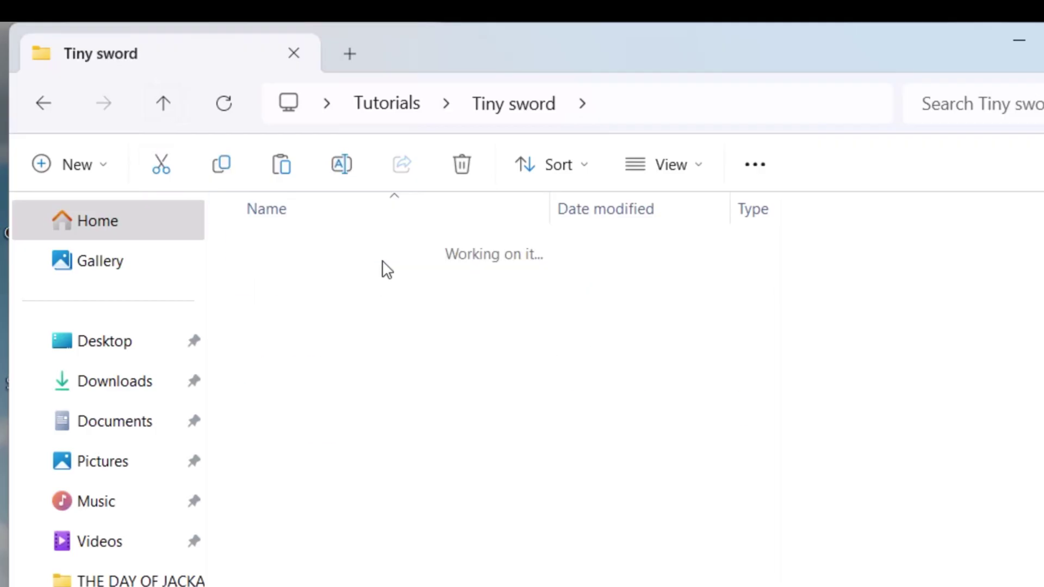
{"action": "left_click", "coordinate": [292, 162]}
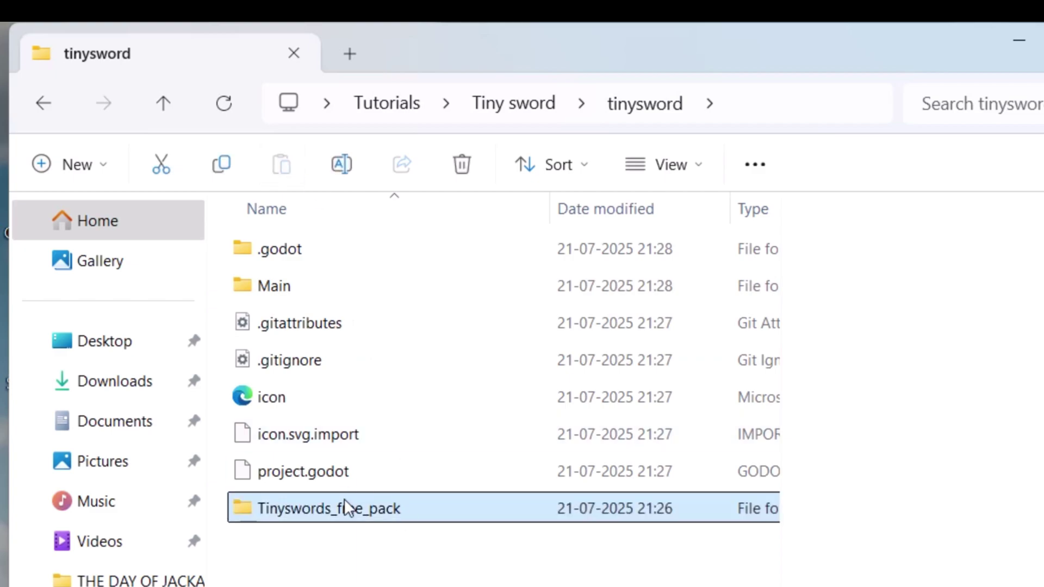
{"action": "left_click", "coordinate": [340, 165]}
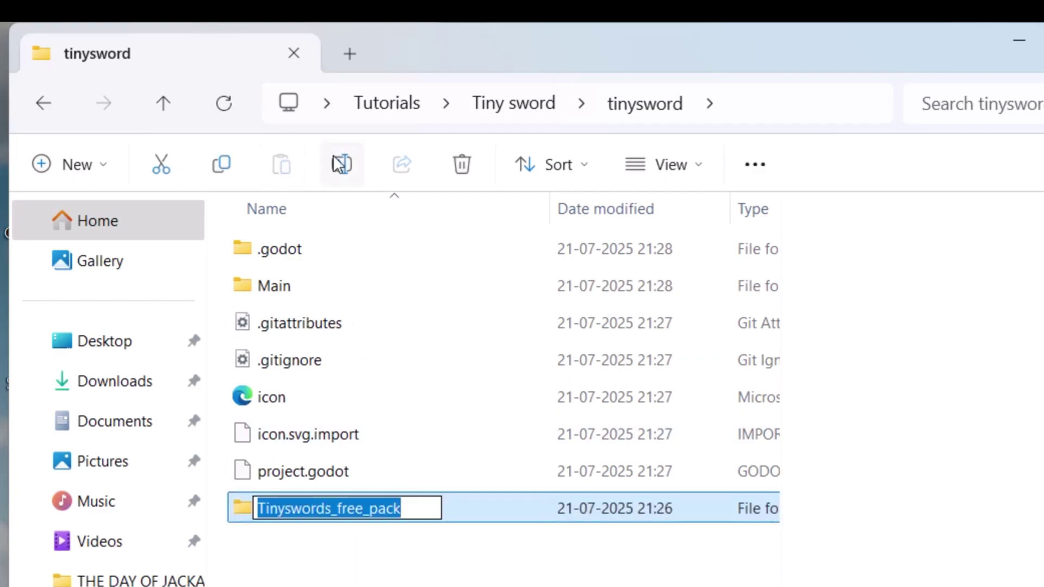
{"action": "key", "text": "BackSpace"}
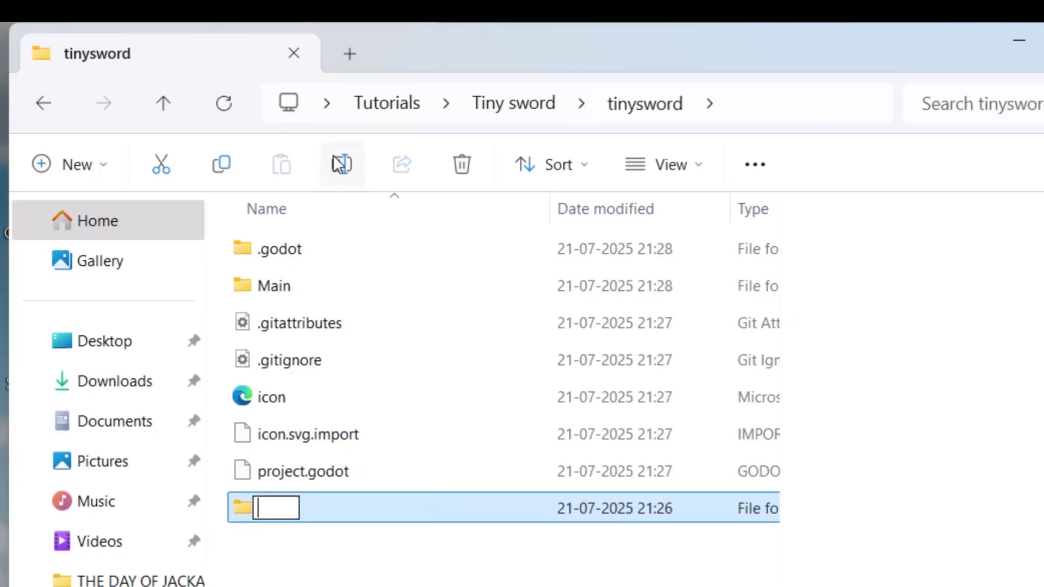
{"action": "type", "text": "Assets"}
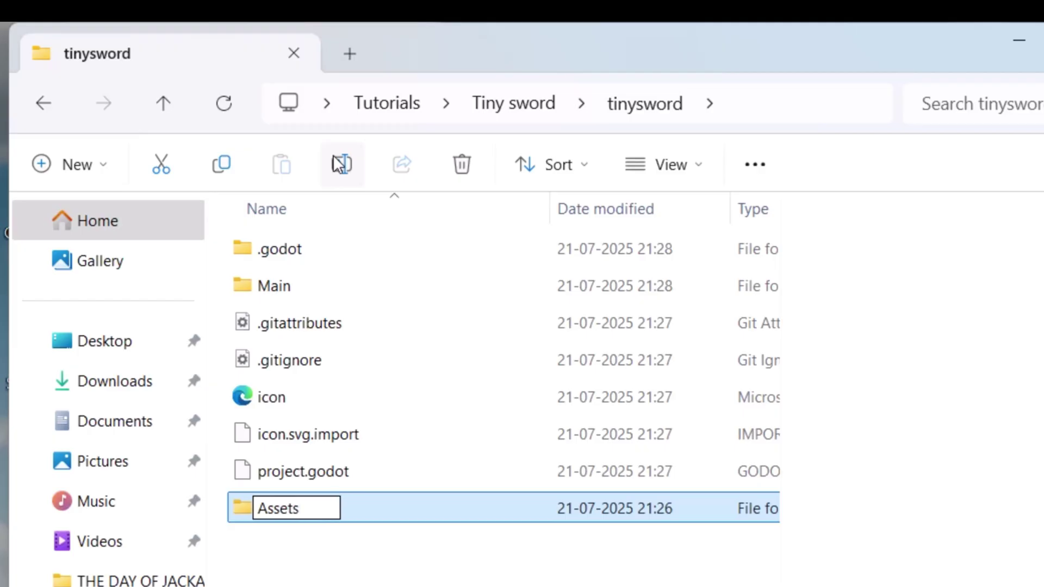
{"action": "key", "text": "Return"}
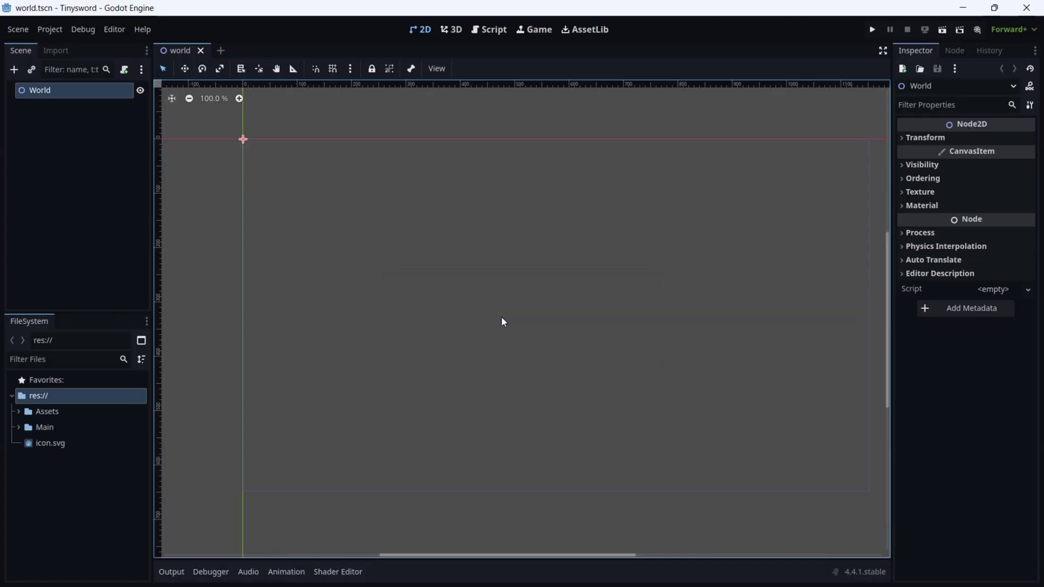
Open Project Settings from the Project menu
{"action": "left_click", "coordinate": [50, 29]}
{"action": "left_click", "coordinate": [56, 47]}
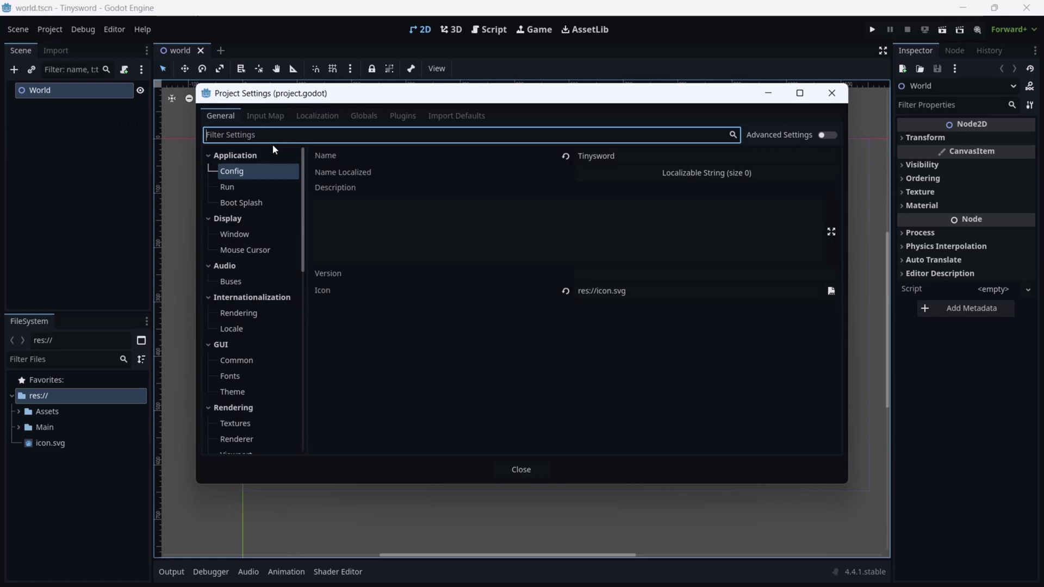
Set Rendering > Textures Default Texture Filter to Nearest, close settings, and save the scene
{"action": "type", "text": "texture"}
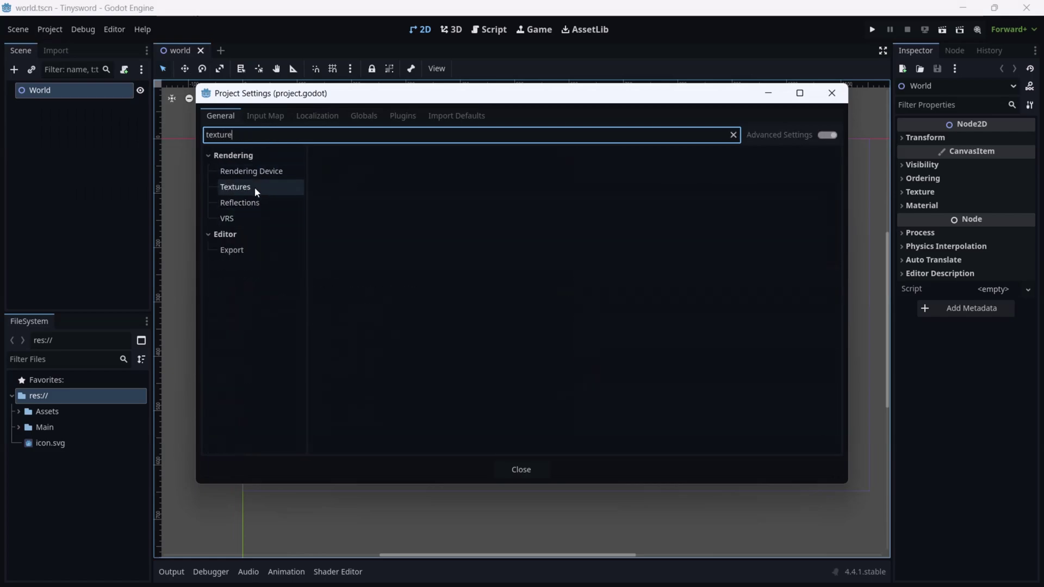
{"action": "left_click", "coordinate": [254, 190]}
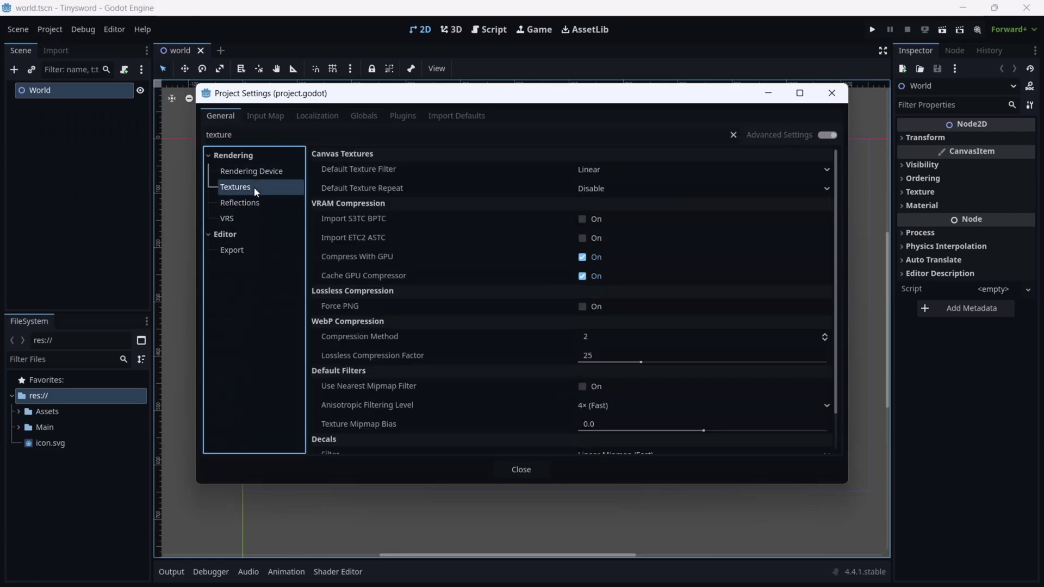
{"action": "left_click", "coordinate": [605, 173]}
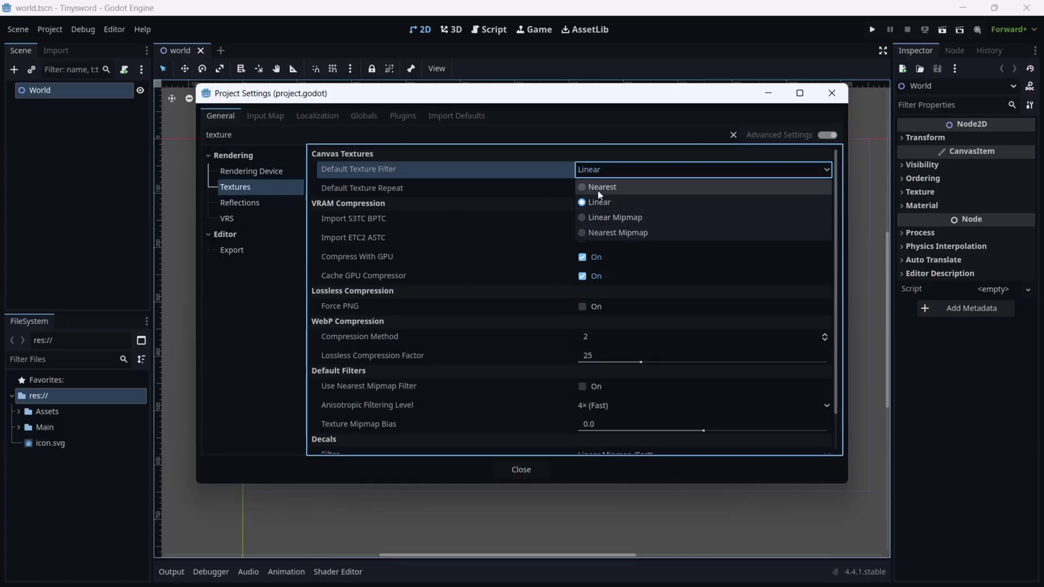
{"action": "left_click", "coordinate": [599, 190]}
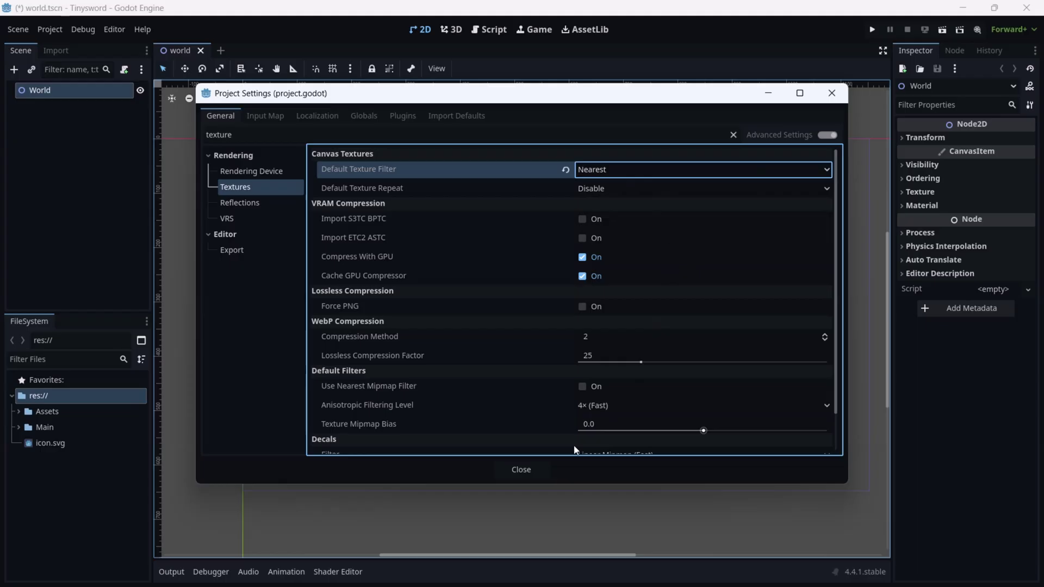
{"action": "left_click", "coordinate": [520, 469]}
{"action": "key", "text": "ctrl+s"}
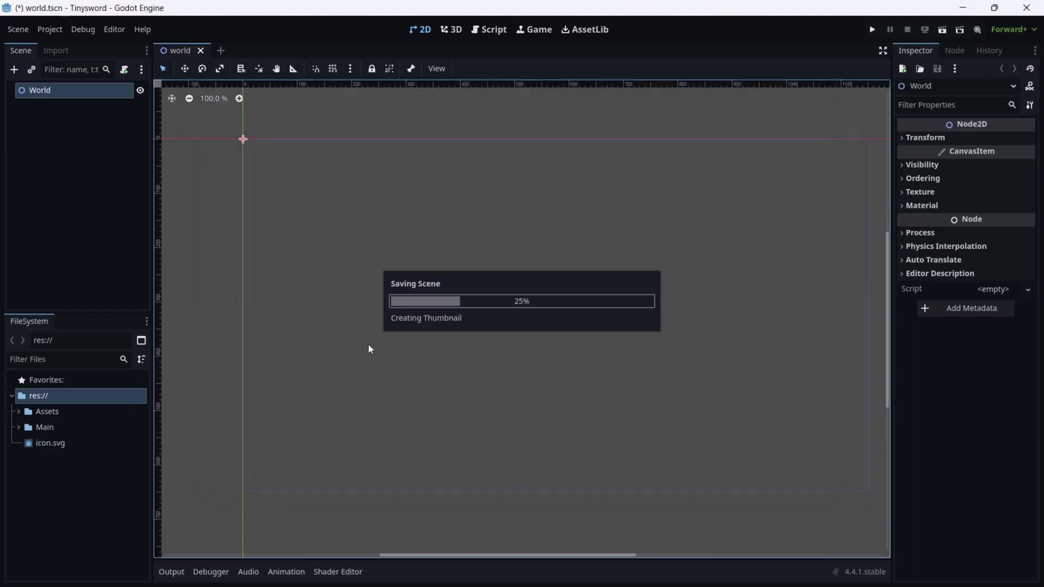
{"action": "left_click", "coordinate": [65, 410]}
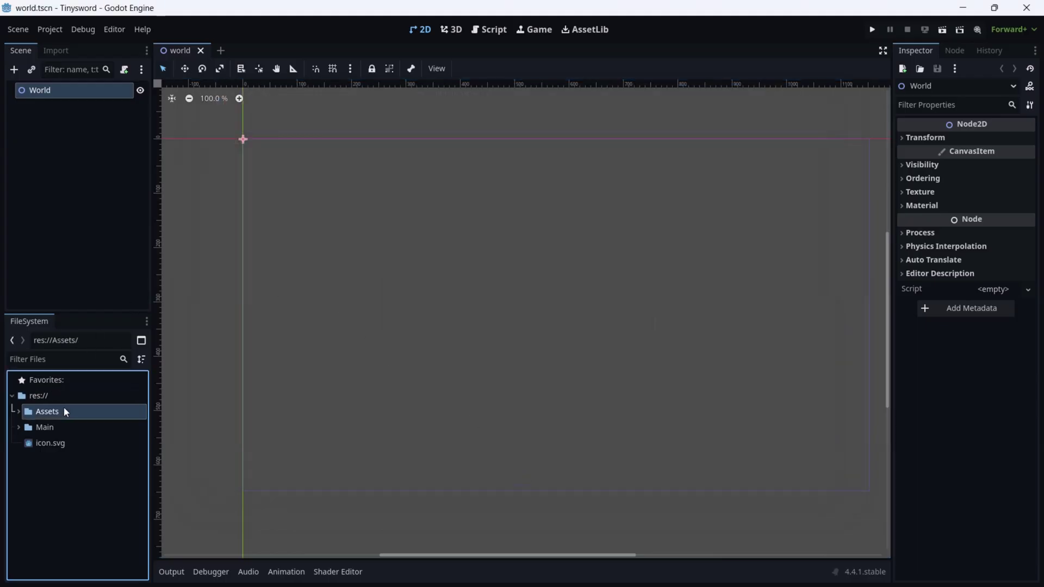
Reimport all Assets files from the Import dock, then return to the Scene dock
{"action": "left_click", "coordinate": [59, 51]}
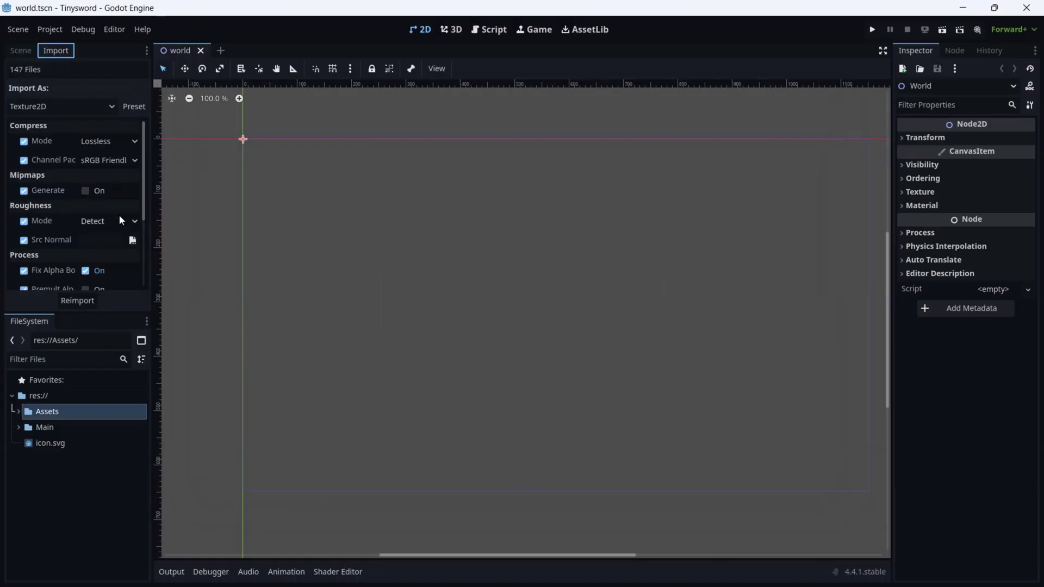
{"action": "left_click", "coordinate": [86, 304]}
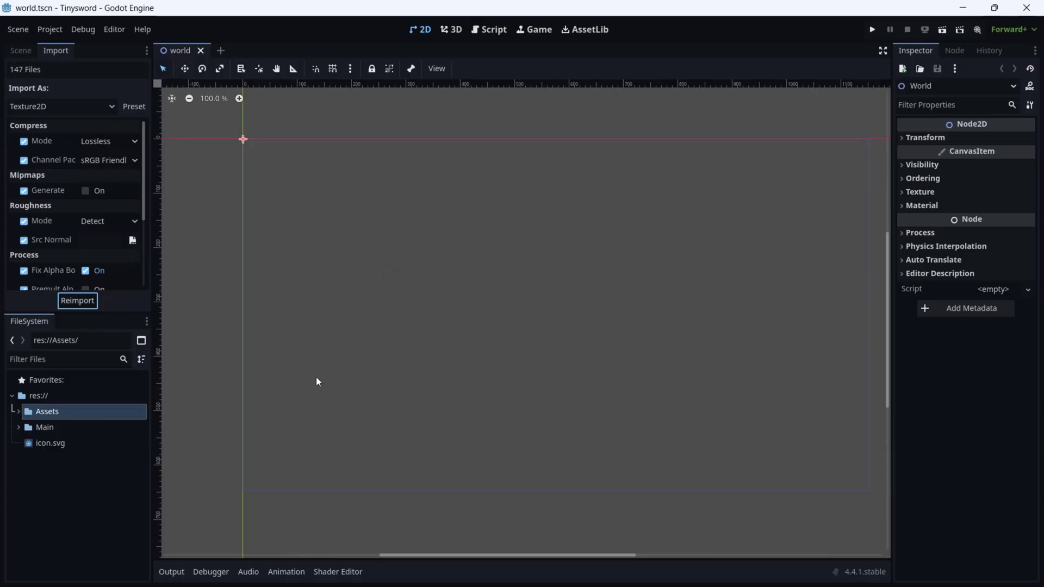
{"action": "left_click", "coordinate": [21, 50]}
{"action": "left_click", "coordinate": [429, 139]}
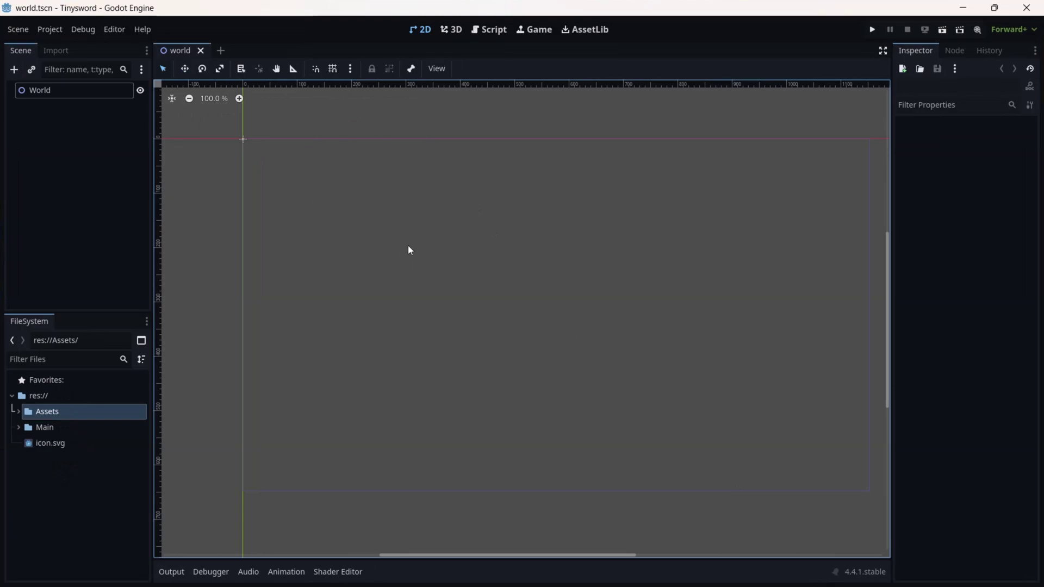
Add a plain Node child under World, name it Tiles, and save the scene
{"action": "left_click", "coordinate": [92, 92]}
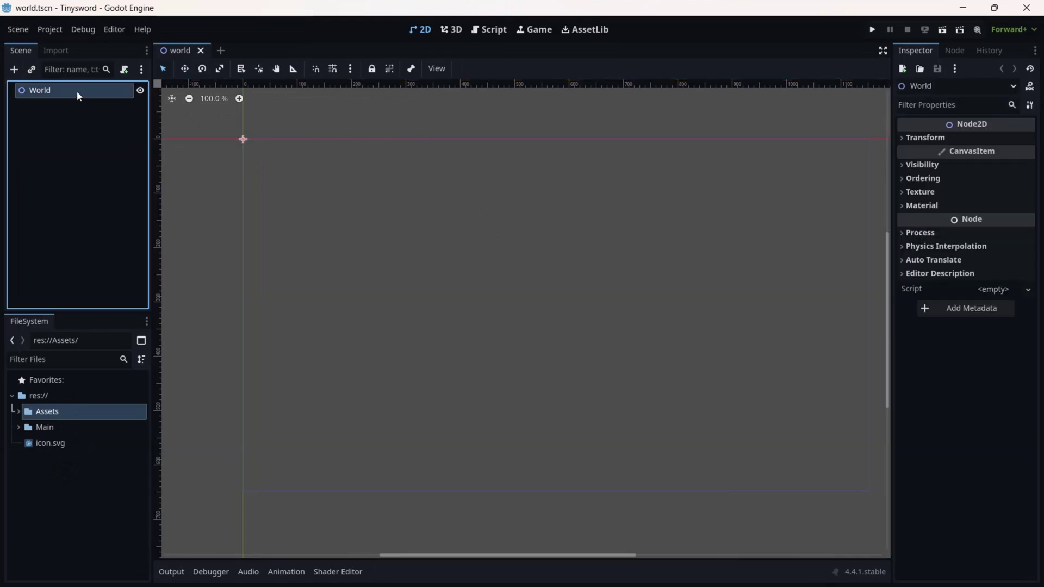
{"action": "right_click", "coordinate": [77, 91]}
{"action": "left_click", "coordinate": [82, 99]}
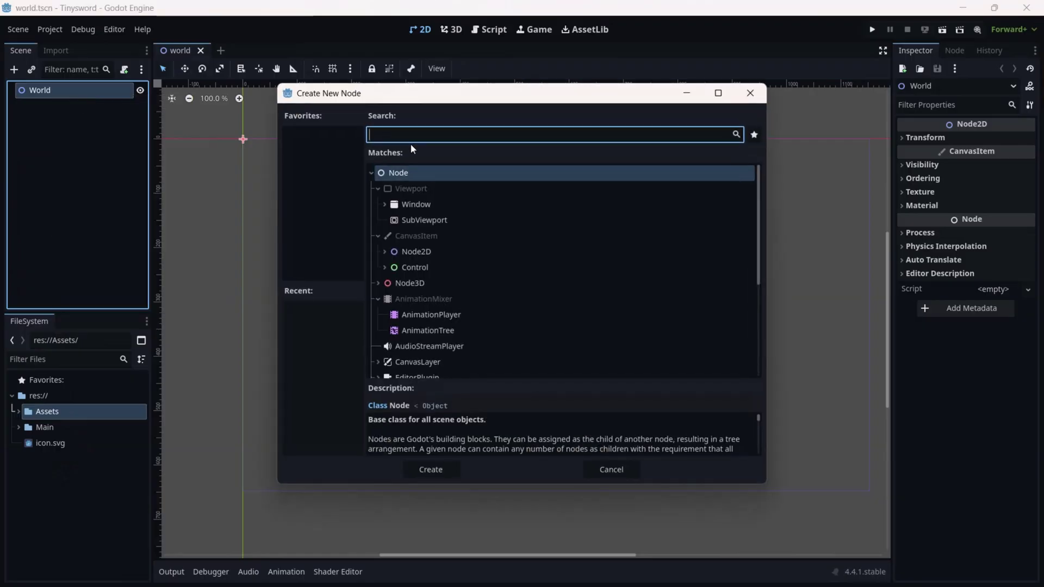
{"action": "type", "text": "node"}
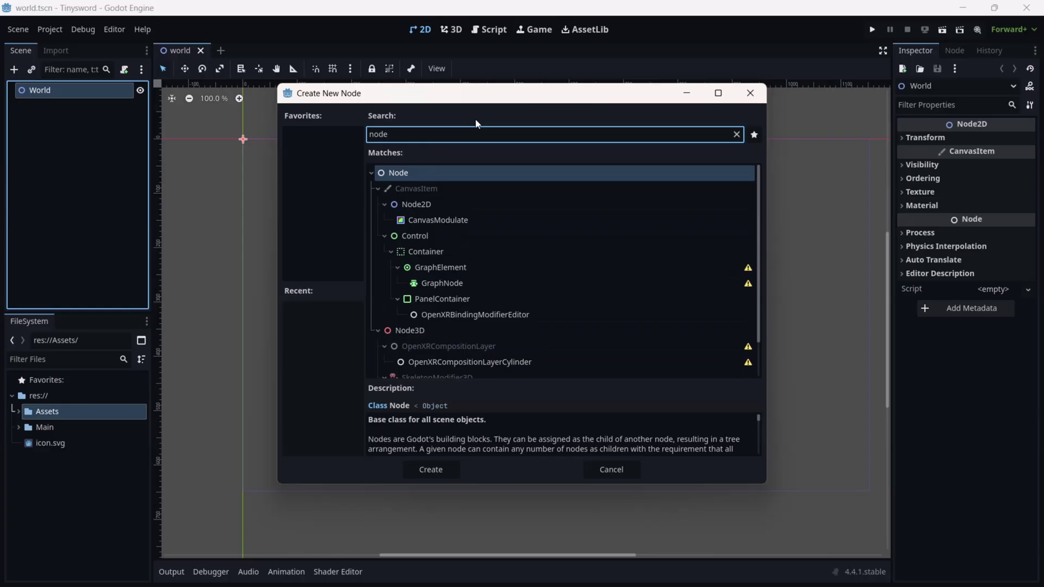
{"action": "double_click", "coordinate": [403, 172]}
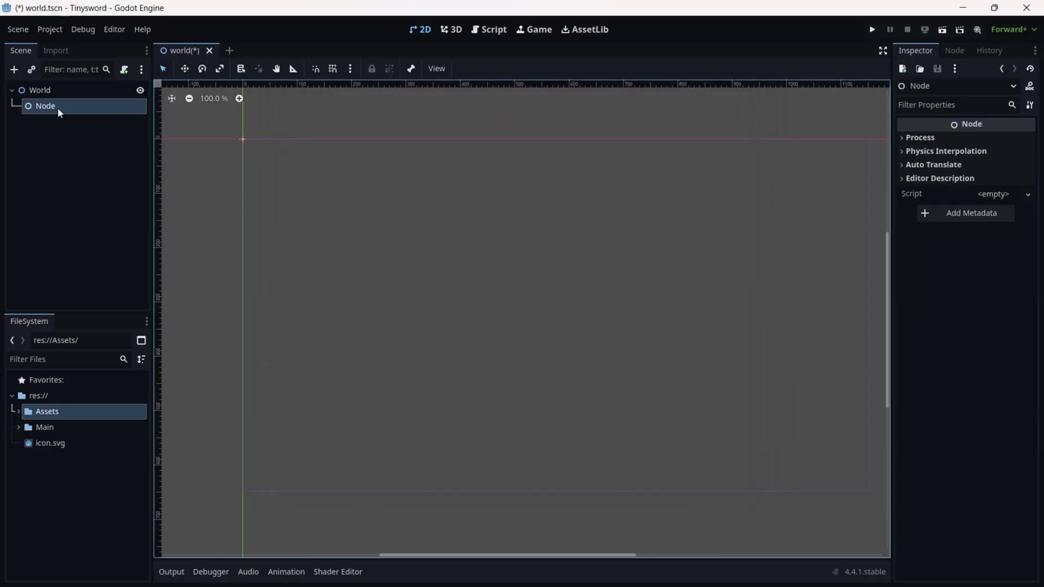
{"action": "double_click", "coordinate": [59, 108]}
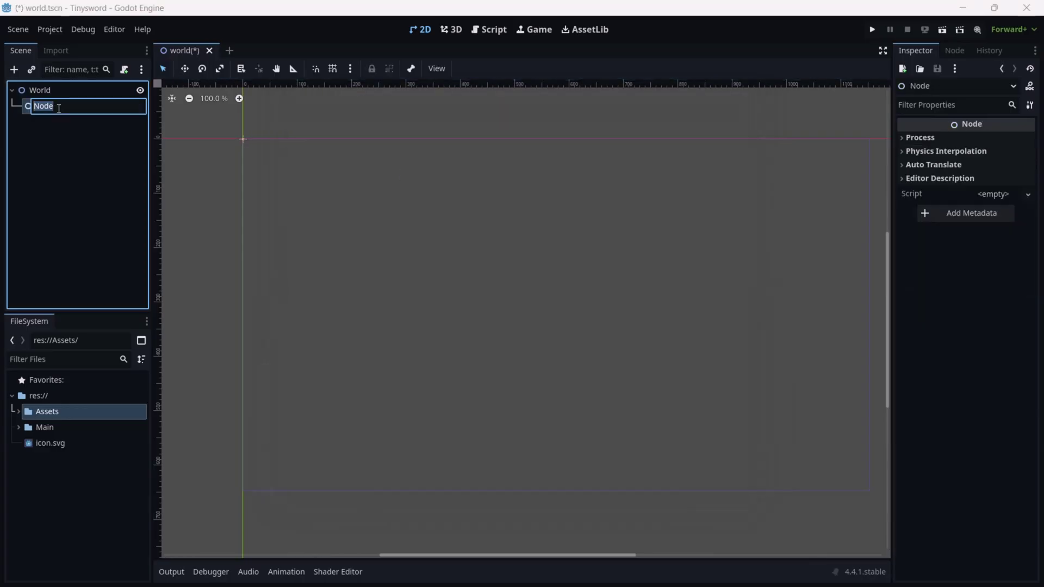
{"action": "type", "text": "Tiles"}
{"action": "key", "text": "Return"}
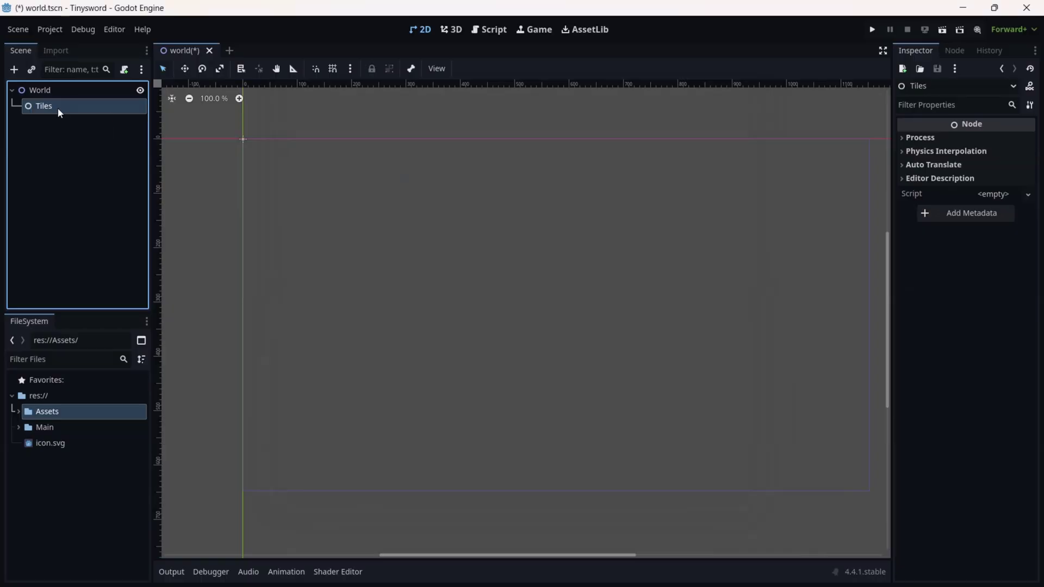
{"action": "key", "text": "ctrl+s"}
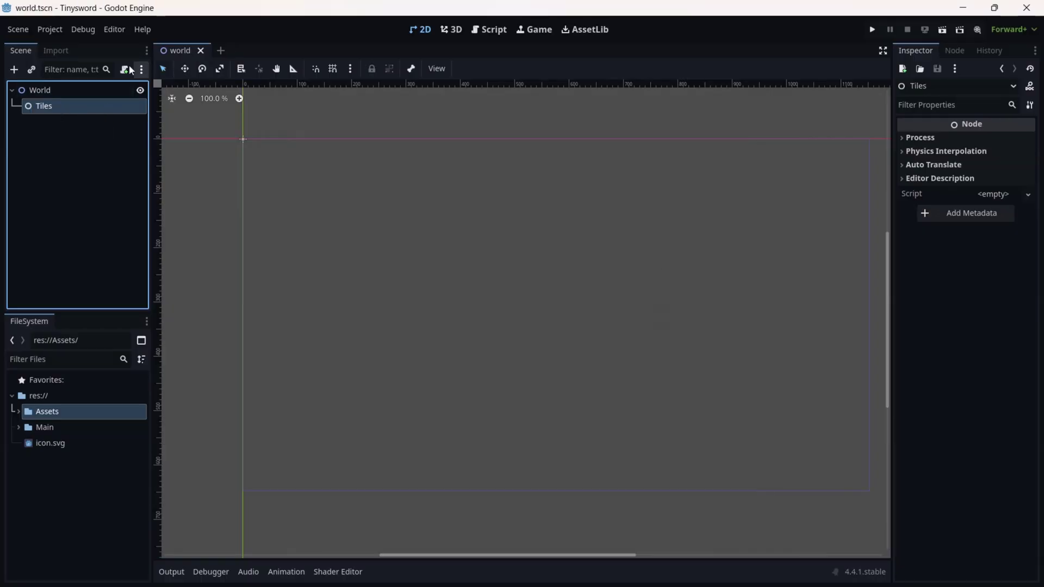
Expand Assets > Terrain in the FileSystem dock to reveal the tile images
{"action": "left_click", "coordinate": [18, 413]}
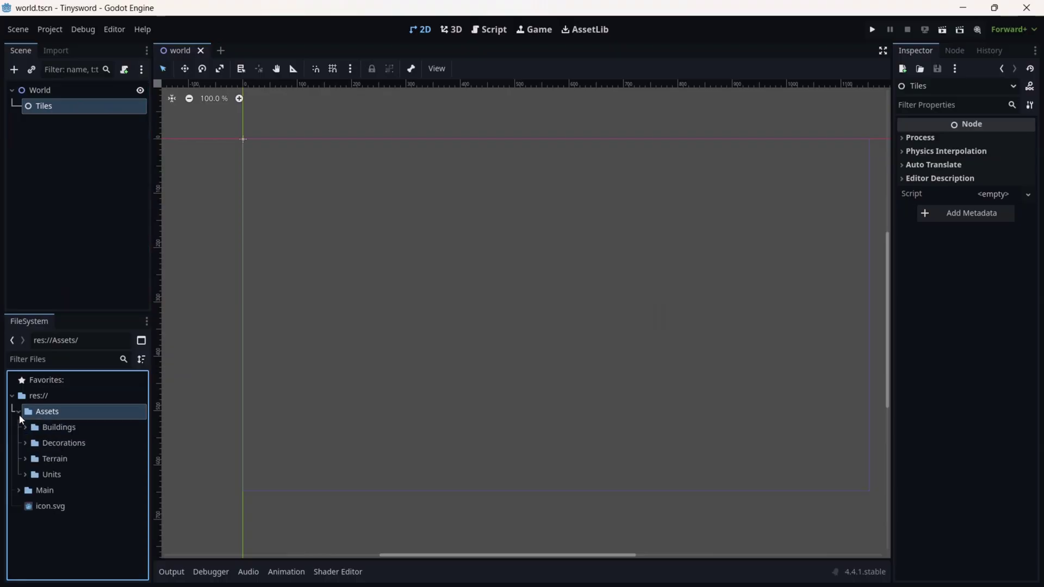
{"action": "left_click", "coordinate": [25, 461]}
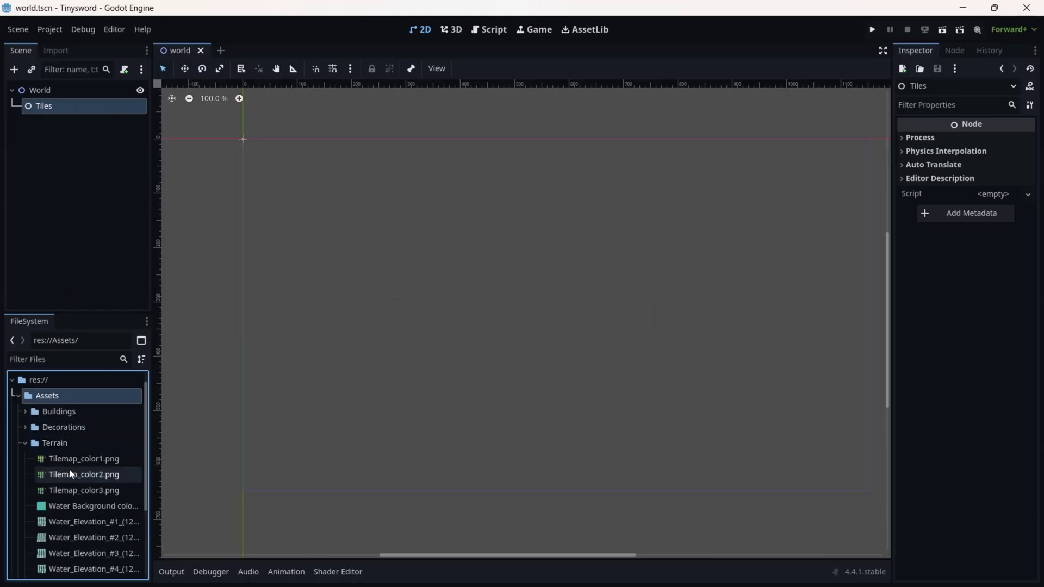
{"action": "scroll", "coordinate": [76, 508], "scroll_direction": "down", "scroll_amount": 3}
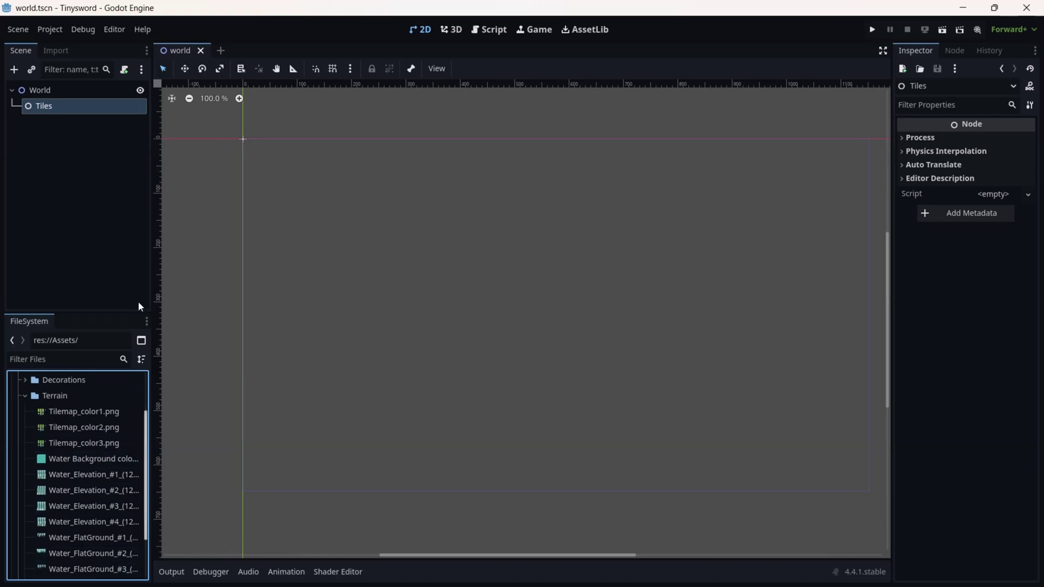
{"action": "left_click", "coordinate": [73, 132]}
Add another plain Node under World, move it above Tiles, name it Background, and save
{"action": "right_click", "coordinate": [55, 90]}
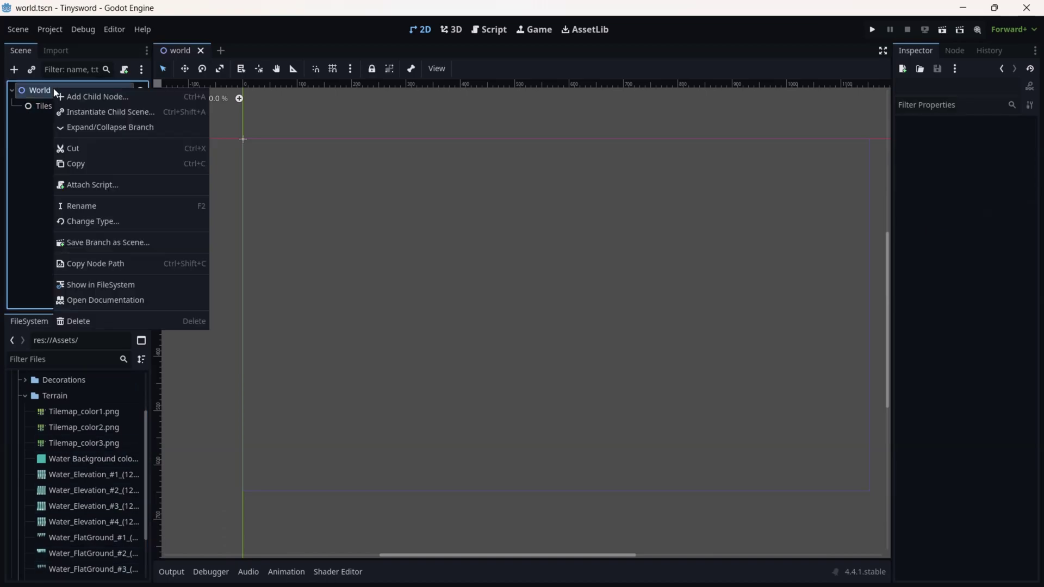
{"action": "left_click", "coordinate": [81, 95]}
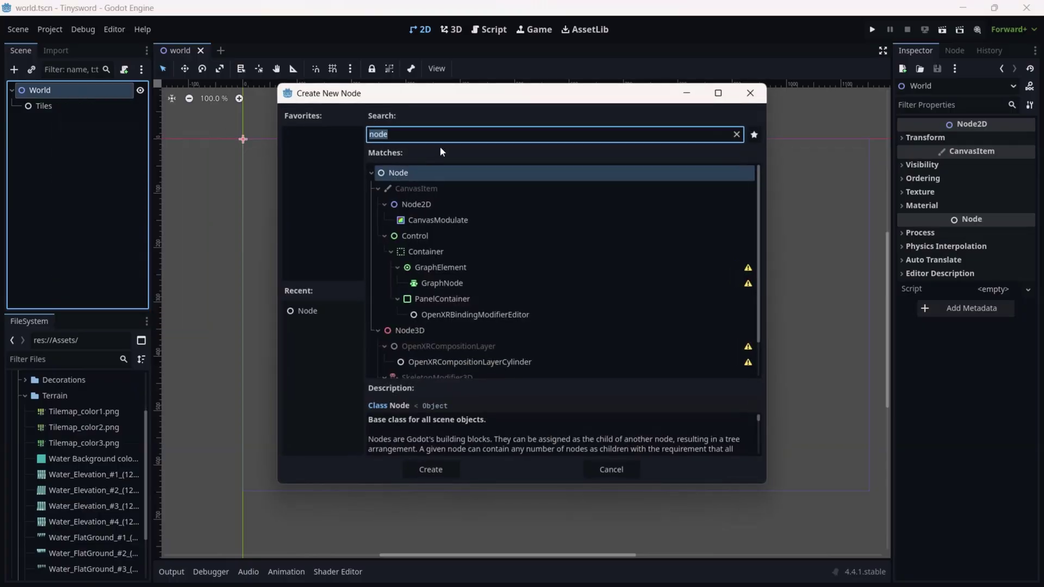
{"action": "double_click", "coordinate": [422, 173]}
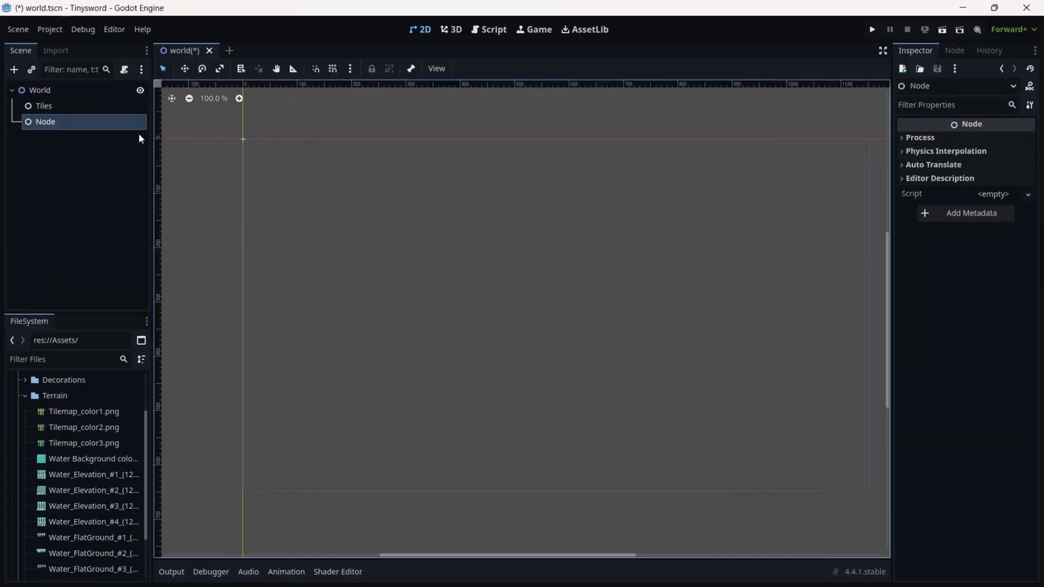
{"action": "left_click_drag", "start_coordinate": [51, 126], "coordinate": [55, 104]}
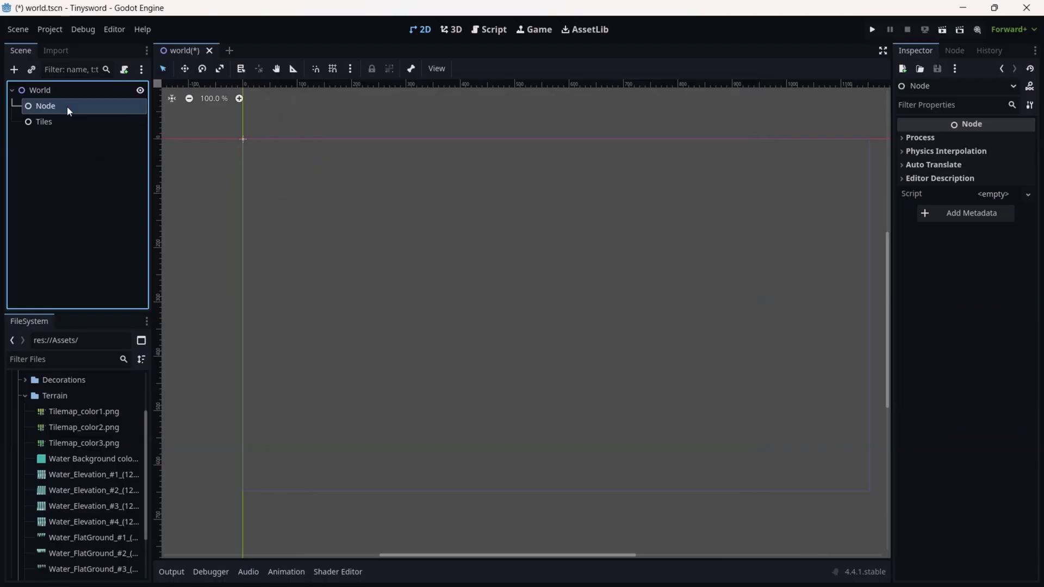
{"action": "double_click", "coordinate": [67, 106]}
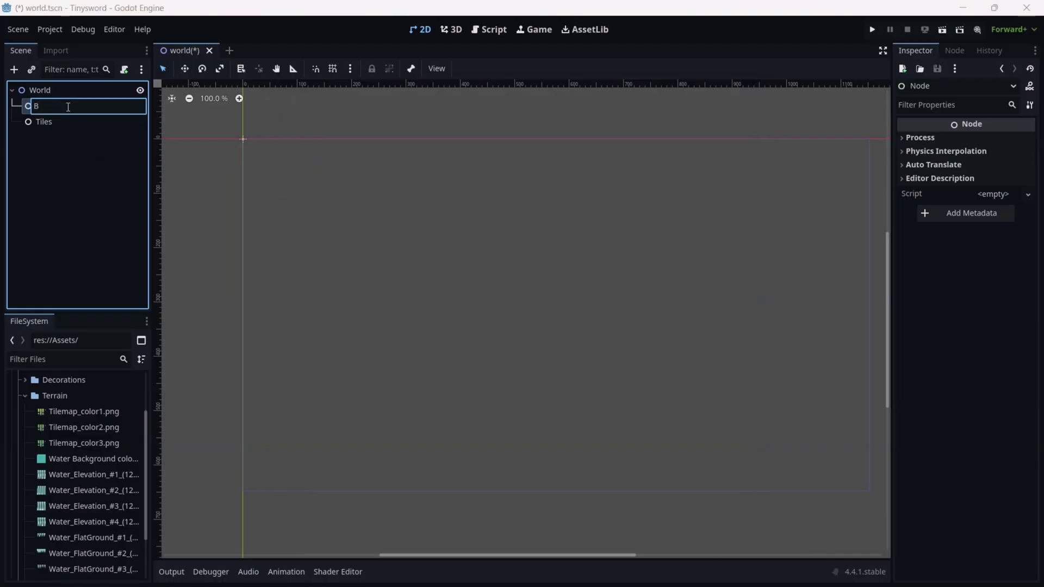
{"action": "type", "text": "Background"}
{"action": "key", "text": "Return"}
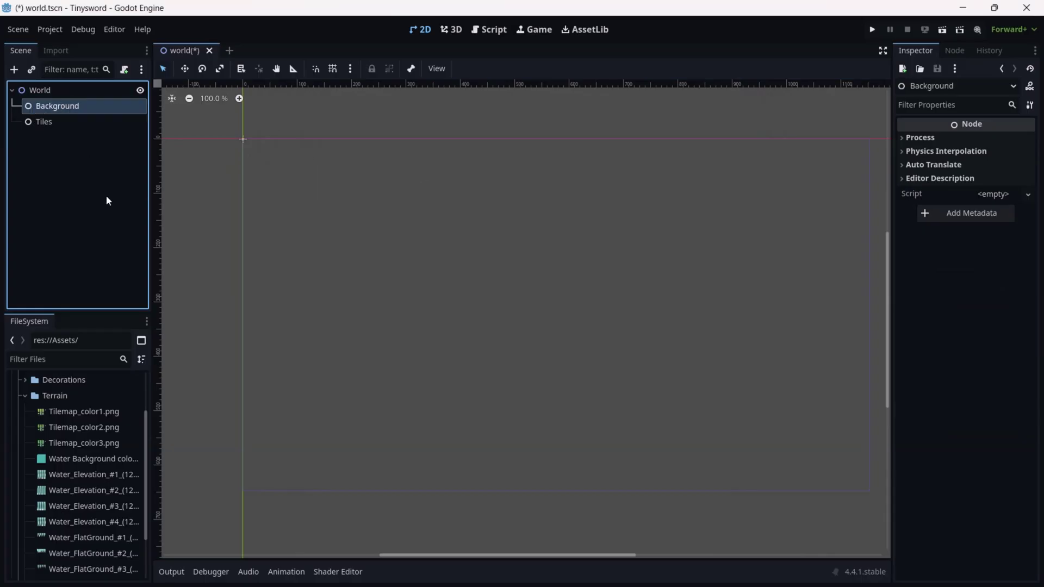
{"action": "key", "text": "ctrl+s"}
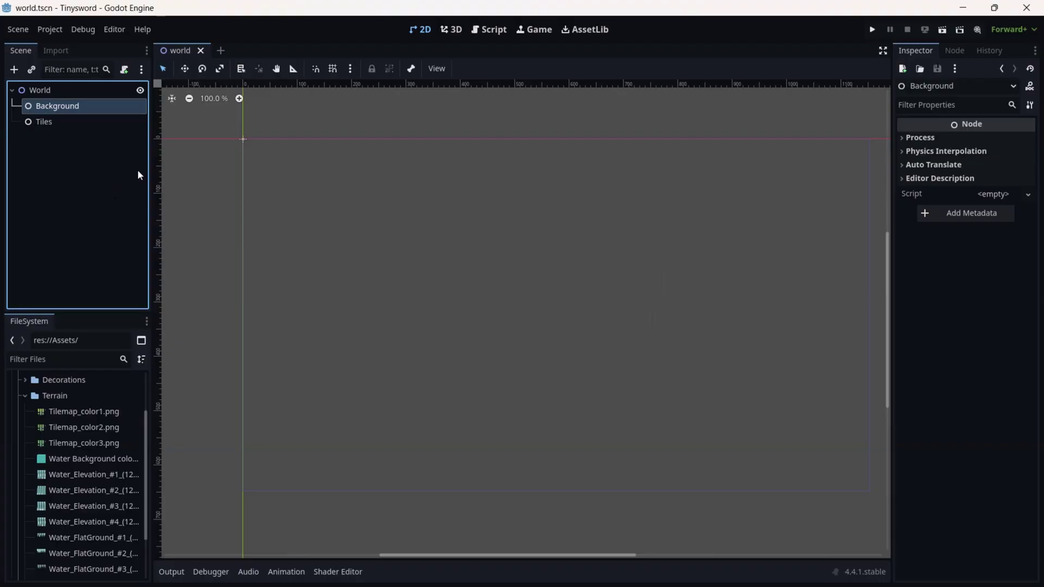
Add a Panel node as a child of Background
{"action": "right_click", "coordinate": [63, 111]}
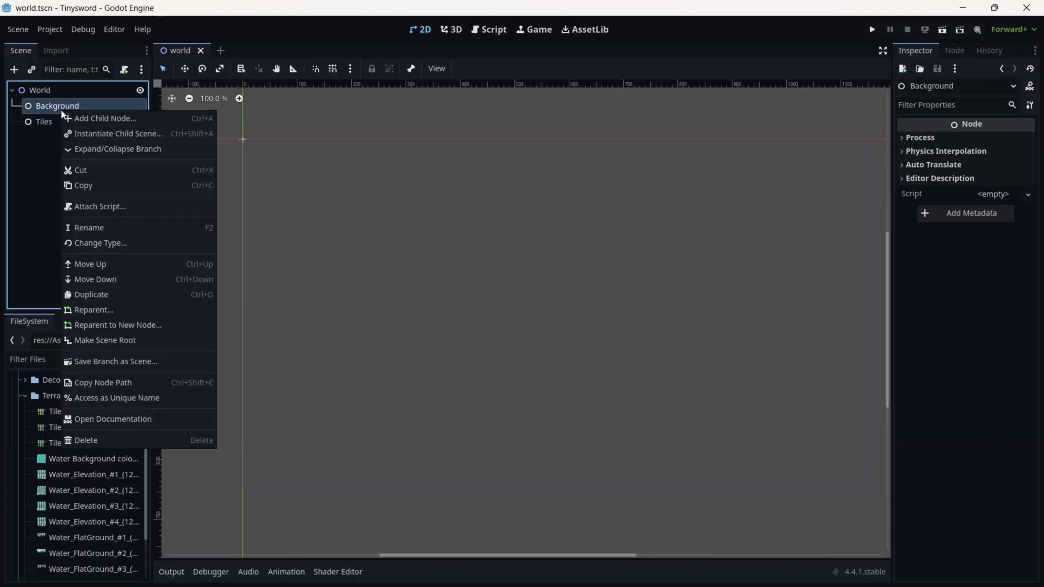
{"action": "left_click", "coordinate": [76, 117]}
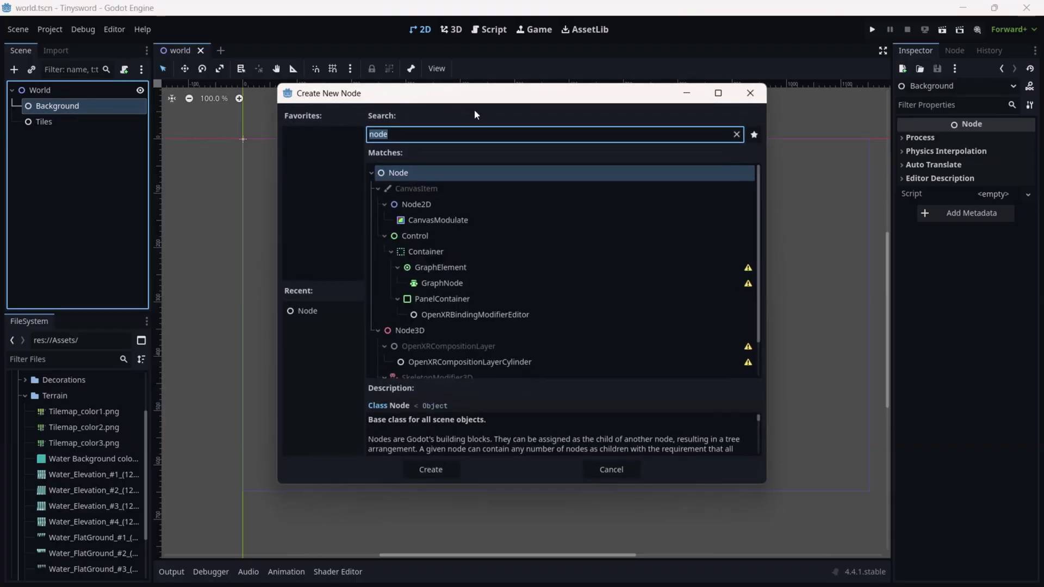
{"action": "type", "text": "text"}
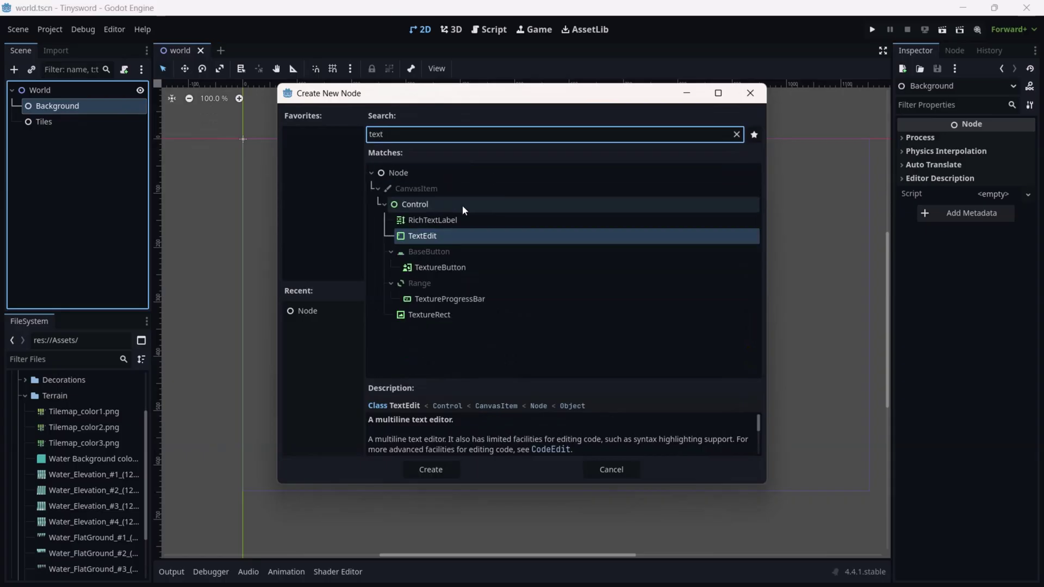
{"action": "key", "text": "BackSpace"}
{"action": "key", "text": "BackSpace"}
{"action": "key", "text": "BackSpace"}
{"action": "key", "text": "BackSpace"}
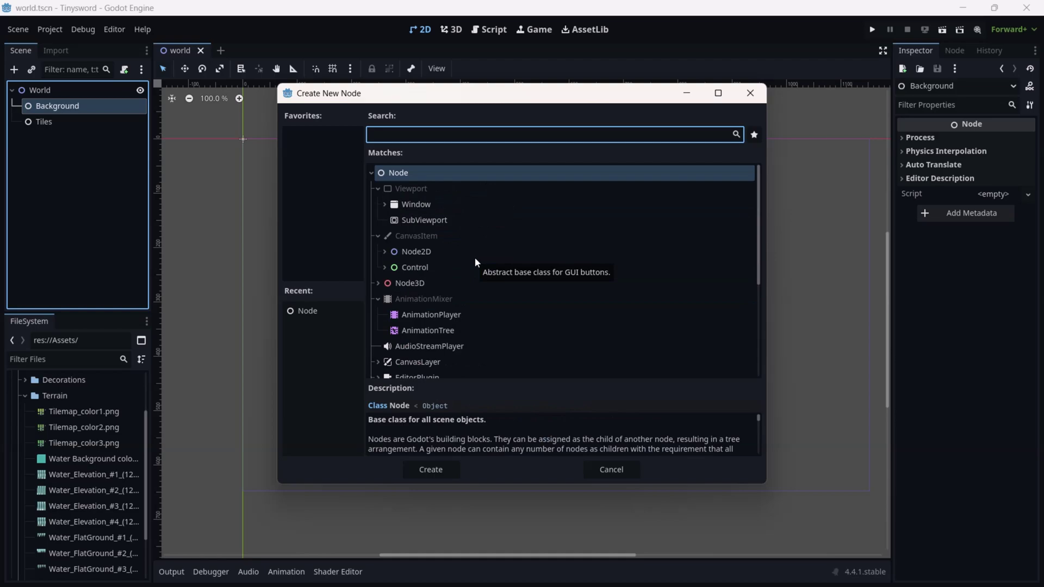
{"action": "type", "text": "tex"}
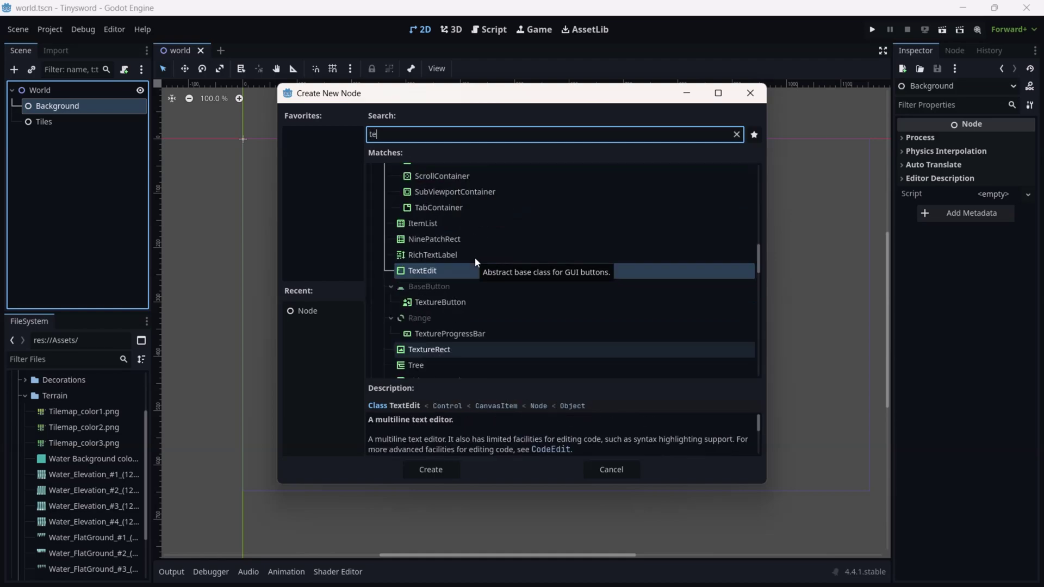
{"action": "key", "text": "BackSpace"}
{"action": "key", "text": "BackSpace"}
{"action": "key", "text": "BackSpace"}
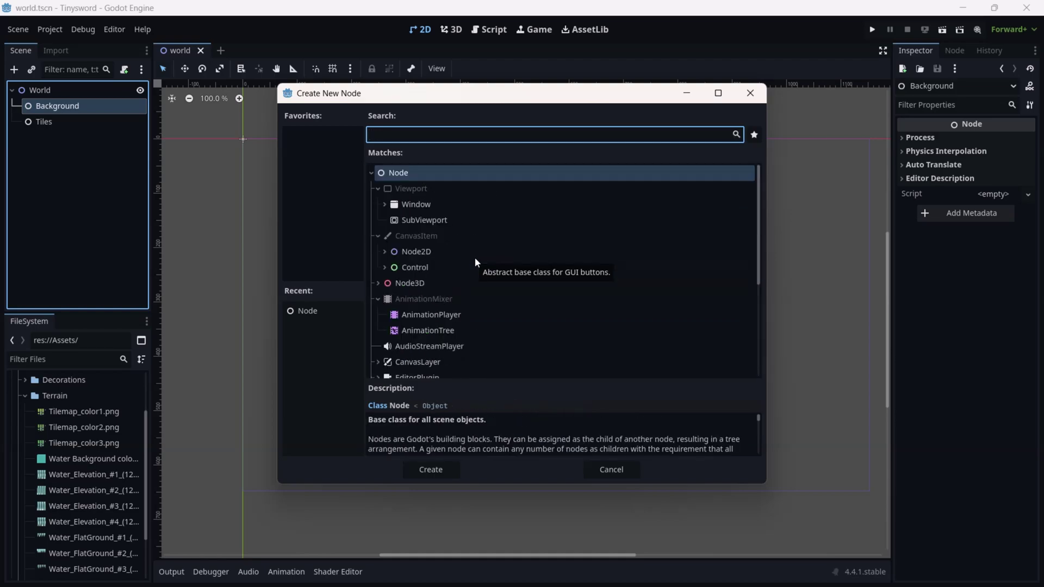
{"action": "type", "text": "pnel"}
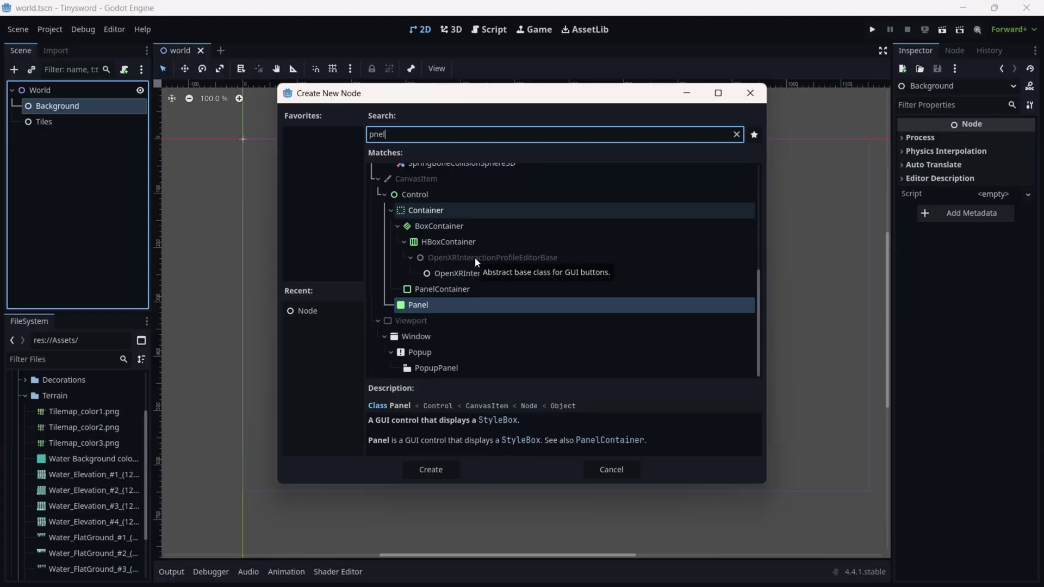
{"action": "double_click", "coordinate": [419, 305]}
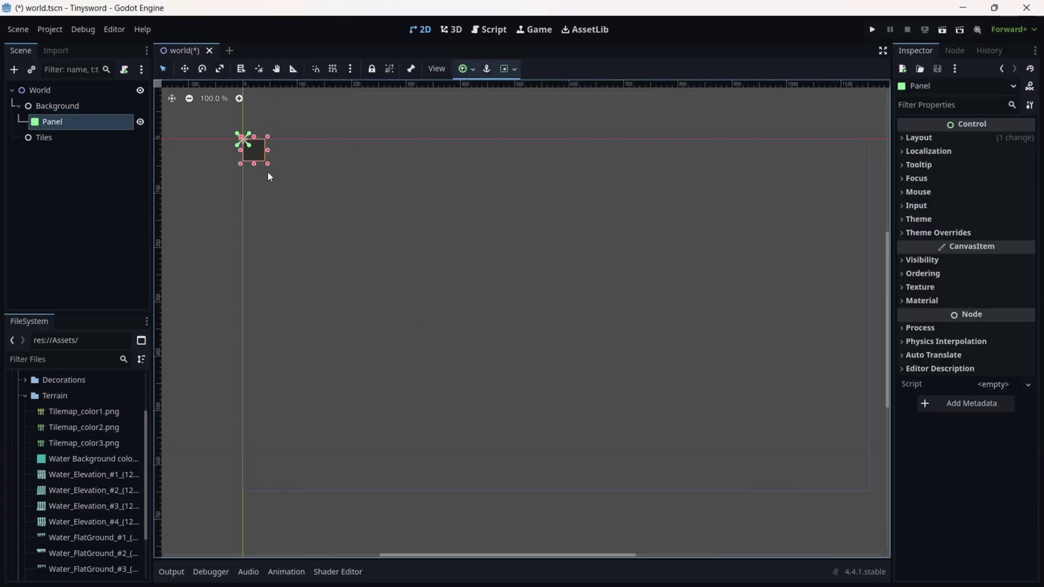
{"action": "left_click", "coordinate": [967, 137]}
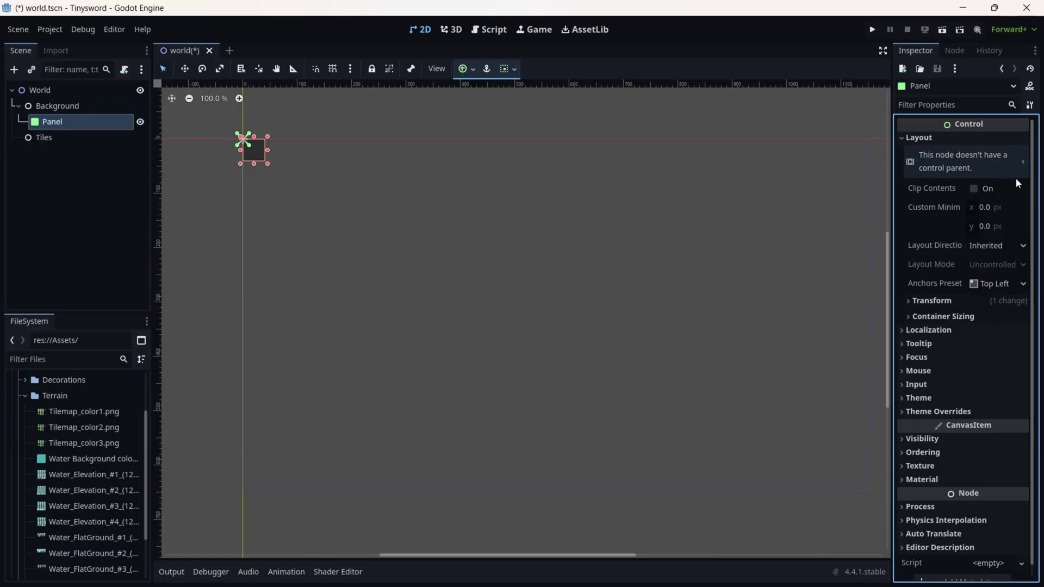
{"action": "left_click", "coordinate": [909, 137]}
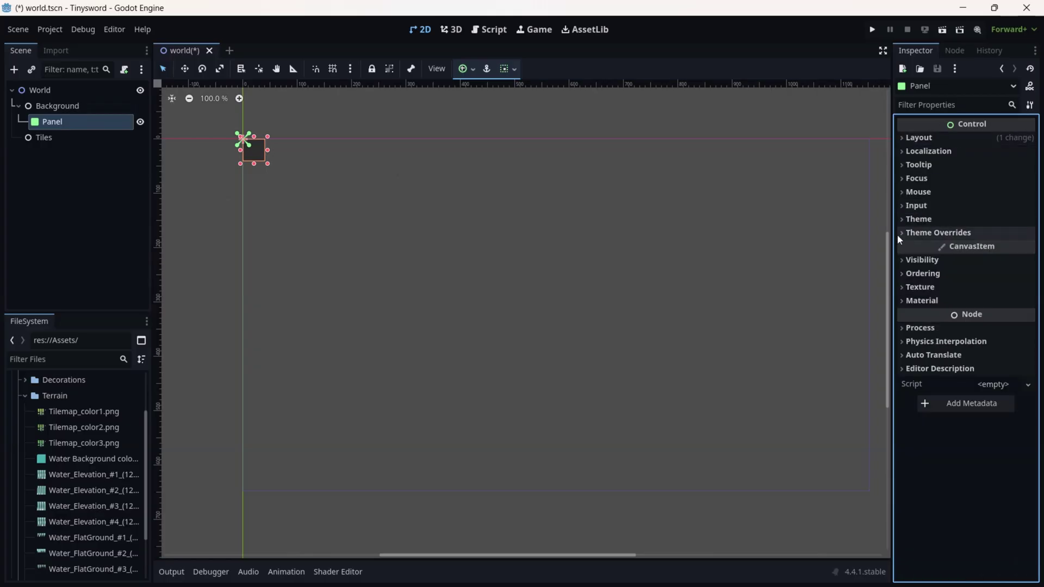
Change the Panel's node type to TextureRect
{"action": "right_click", "coordinate": [63, 121]}
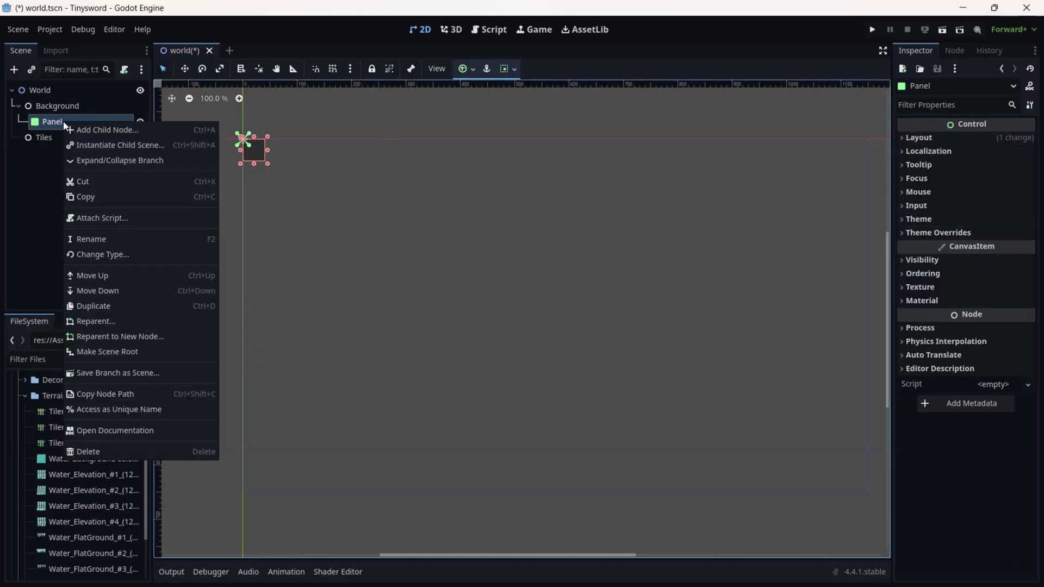
{"action": "left_click", "coordinate": [118, 252]}
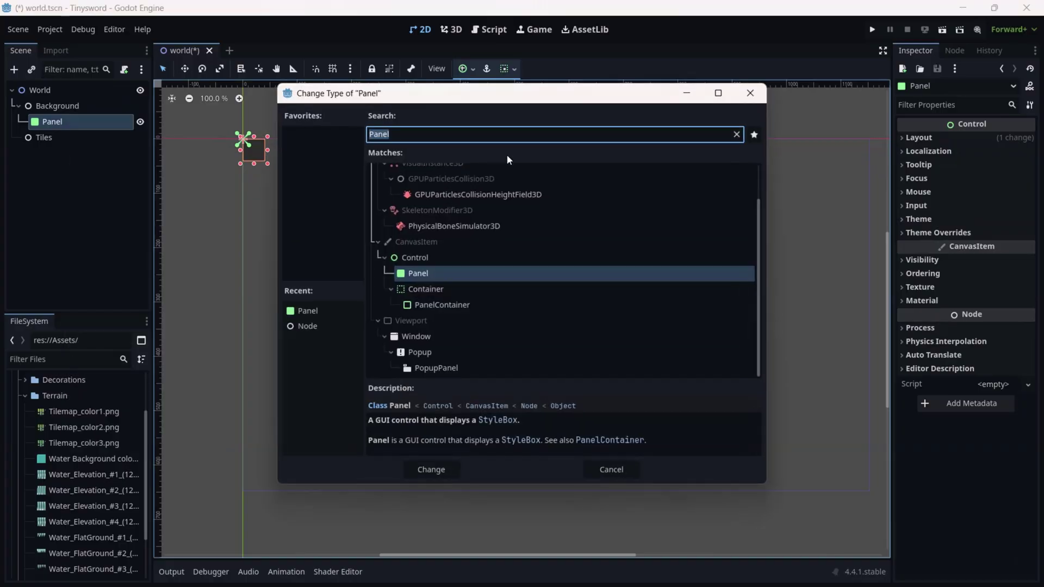
{"action": "type", "text": "text"}
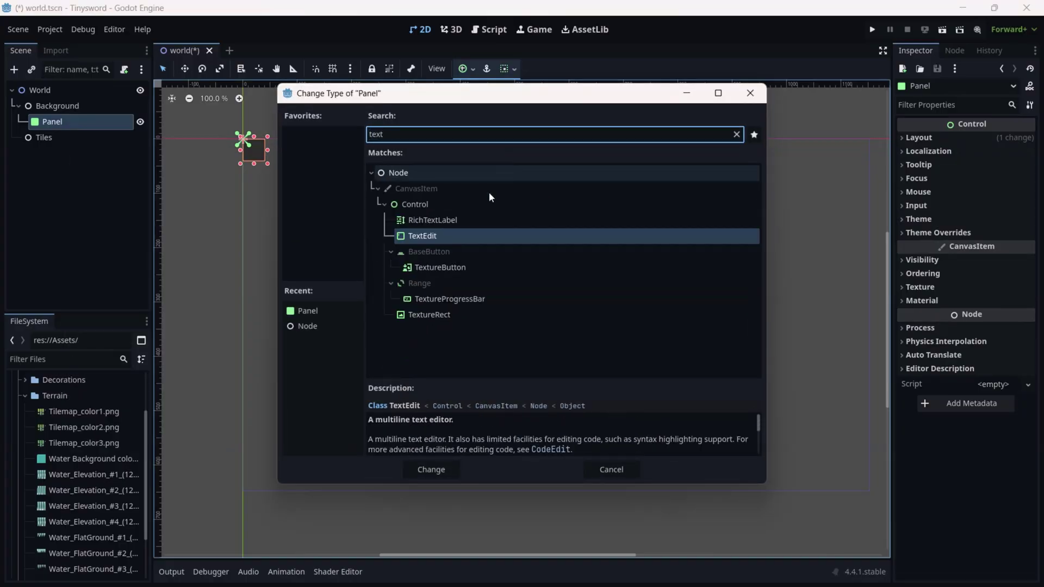
{"action": "left_click", "coordinate": [446, 313]}
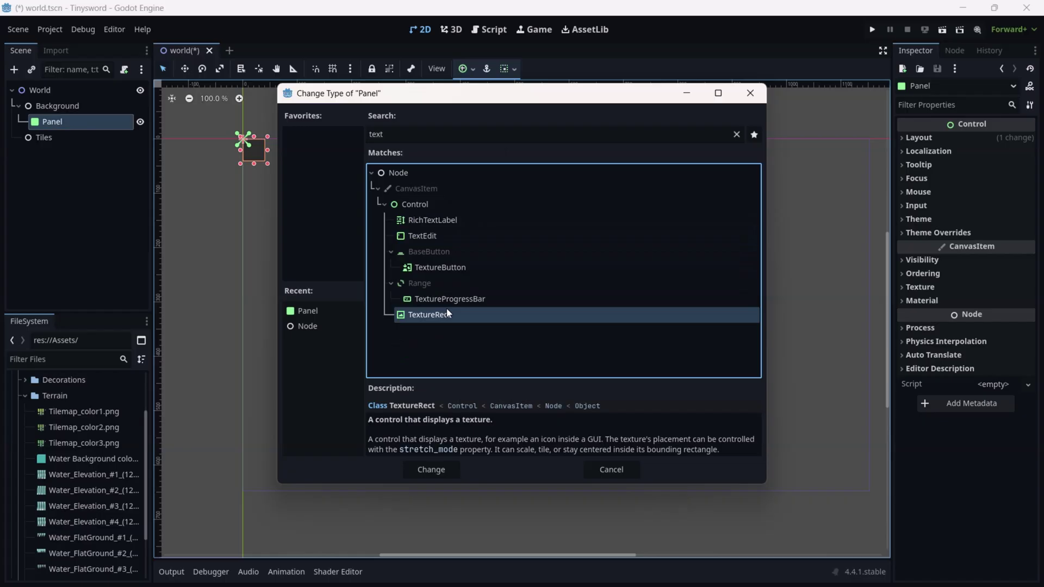
{"action": "double_click", "coordinate": [446, 313]}
{"action": "double_click", "coordinate": [65, 119]}
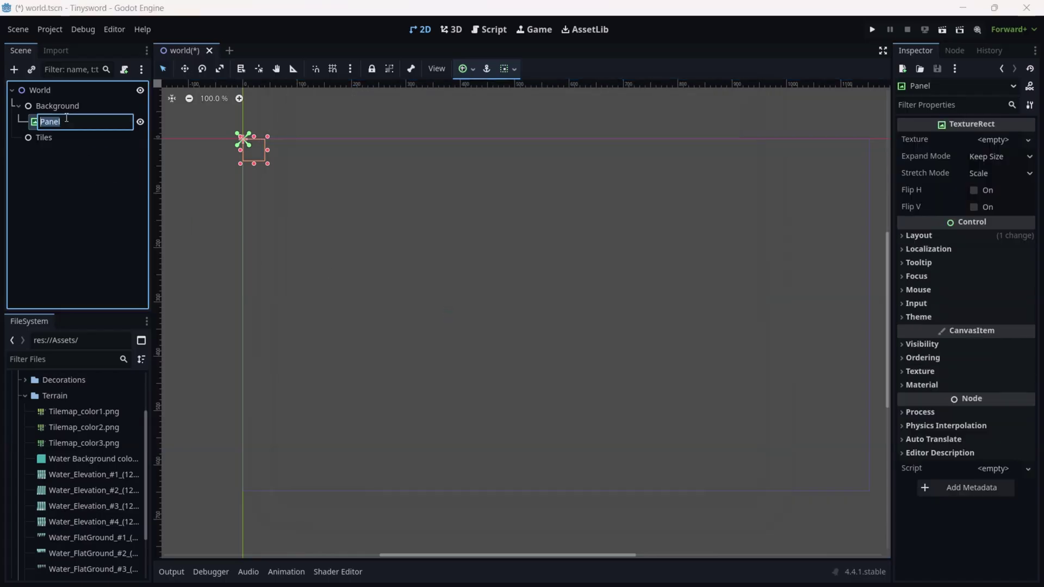
Rename the TextureRect to water, assign the Water Background texture, and align it with the origin
{"action": "type", "text": "water"}
{"action": "key", "text": "Return"}
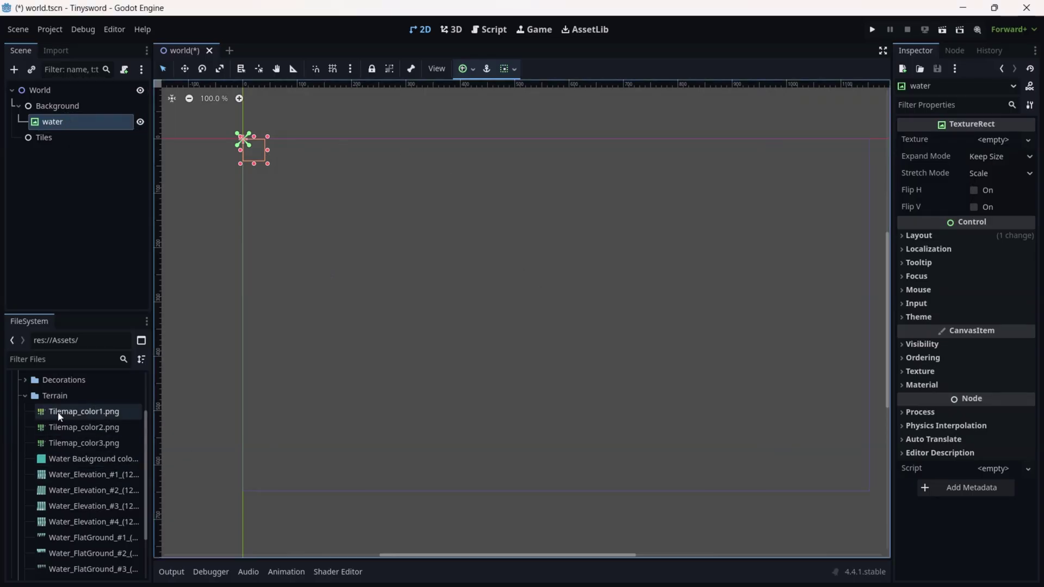
{"action": "left_click_drag", "start_coordinate": [79, 466], "coordinate": [992, 140]}
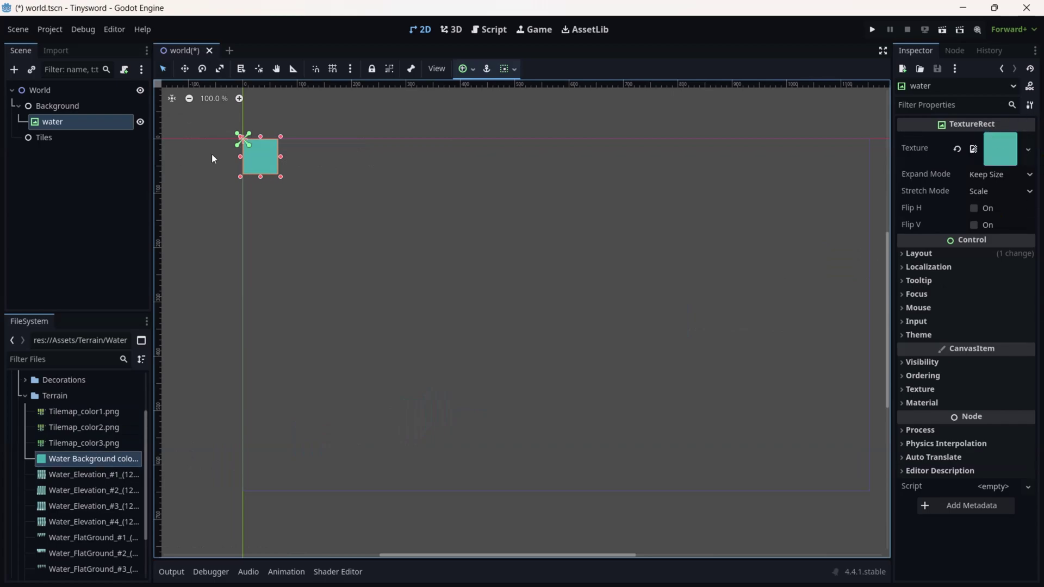
{"action": "left_click_drag", "start_coordinate": [263, 161], "coordinate": [882, 508]}
Lock the water node, save the scene, and collapse the Background branch
{"action": "key", "text": "ctrl+l"}
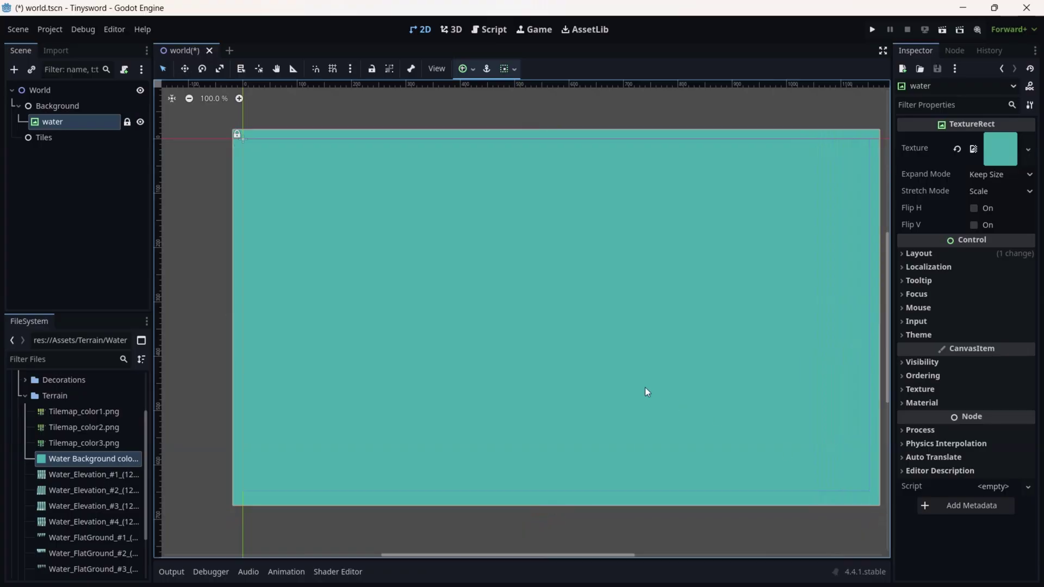
{"action": "key", "text": "ctrl+s"}
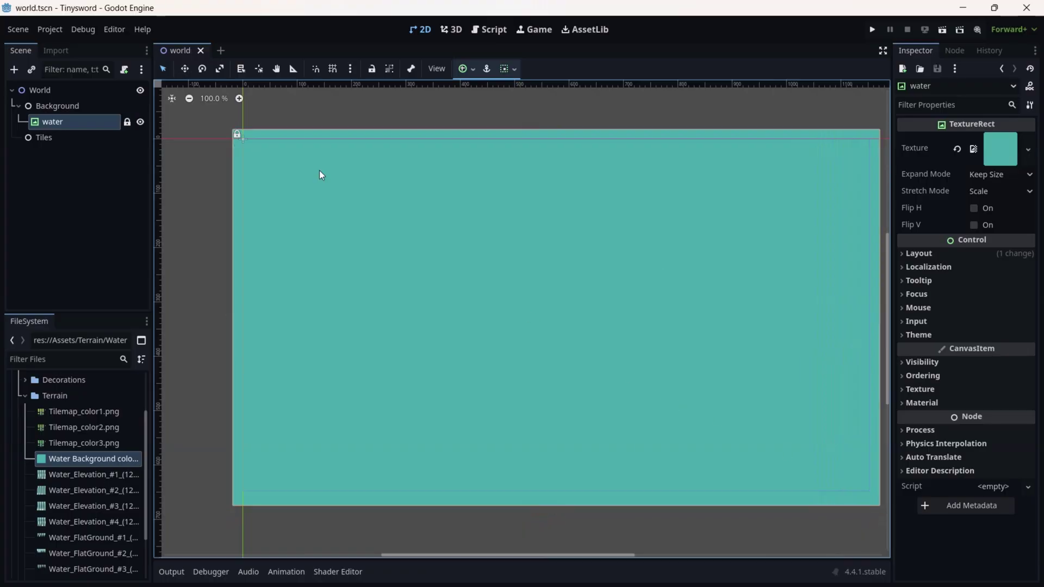
{"action": "left_click", "coordinate": [18, 105]}
{"action": "left_click", "coordinate": [461, 260]}
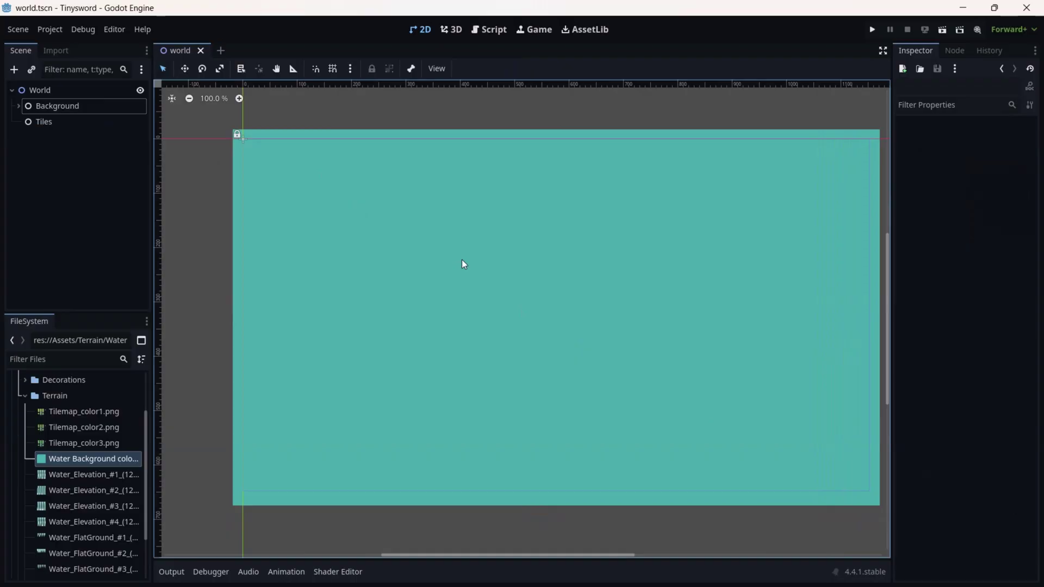
Create a TileMapLayer child under Tiles by searching 'tile' in the node list
{"action": "left_click", "coordinate": [61, 122]}
{"action": "right_click", "coordinate": [69, 126]}
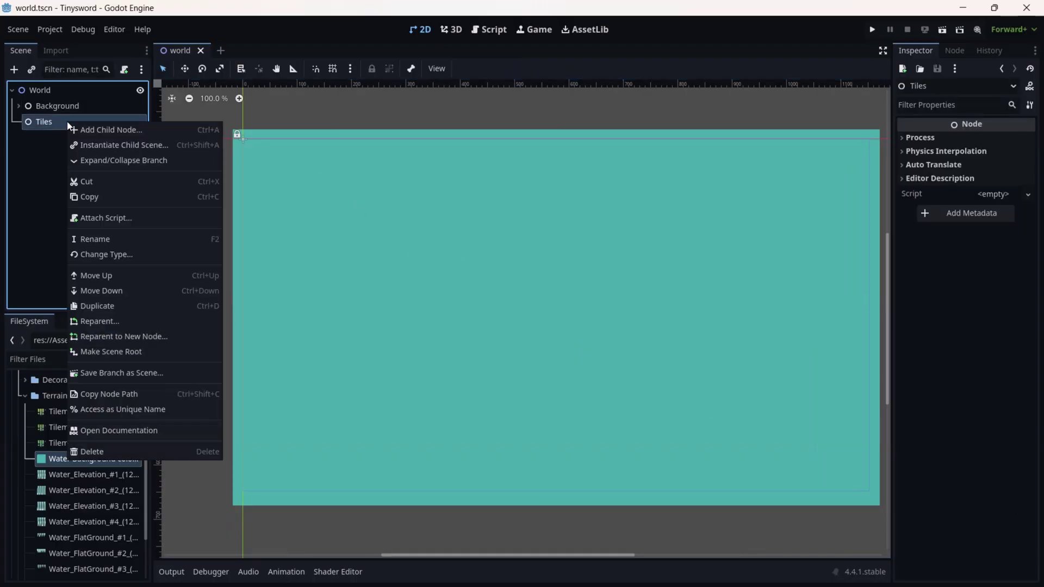
{"action": "left_click", "coordinate": [89, 123]}
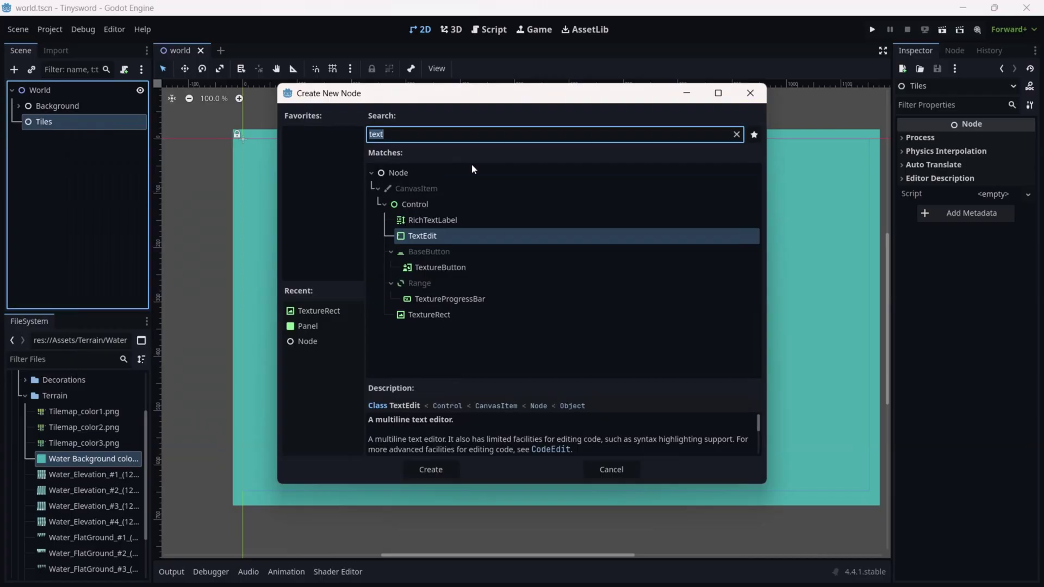
{"action": "key", "text": "BackSpace"}
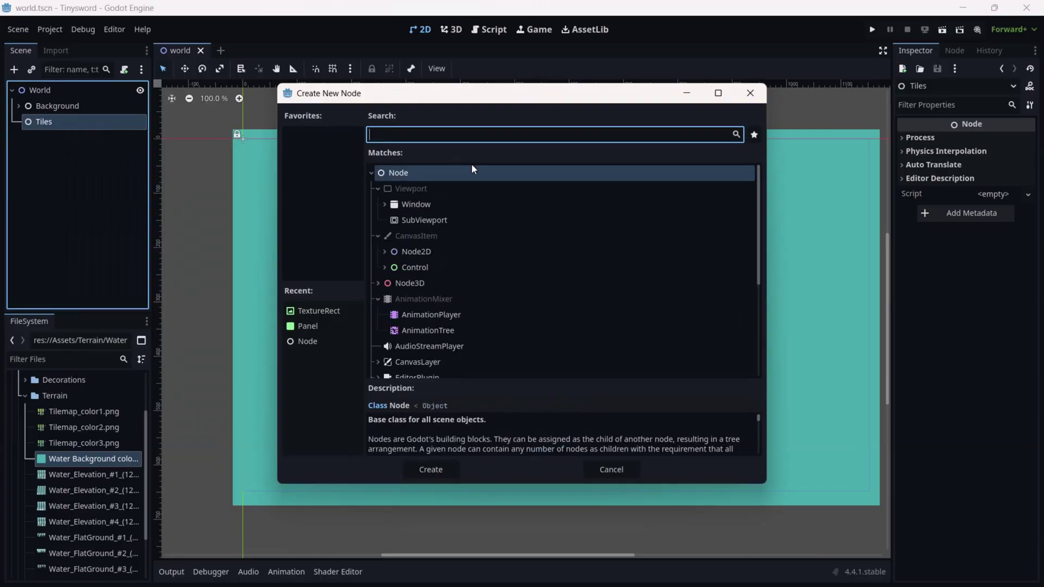
{"action": "type", "text": "tile"}
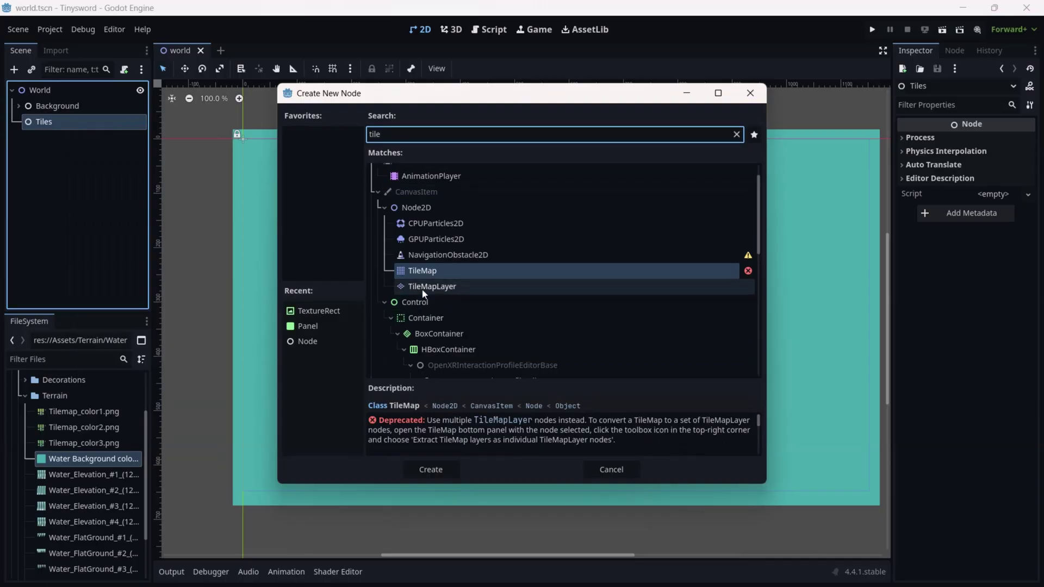
{"action": "double_click", "coordinate": [443, 287]}
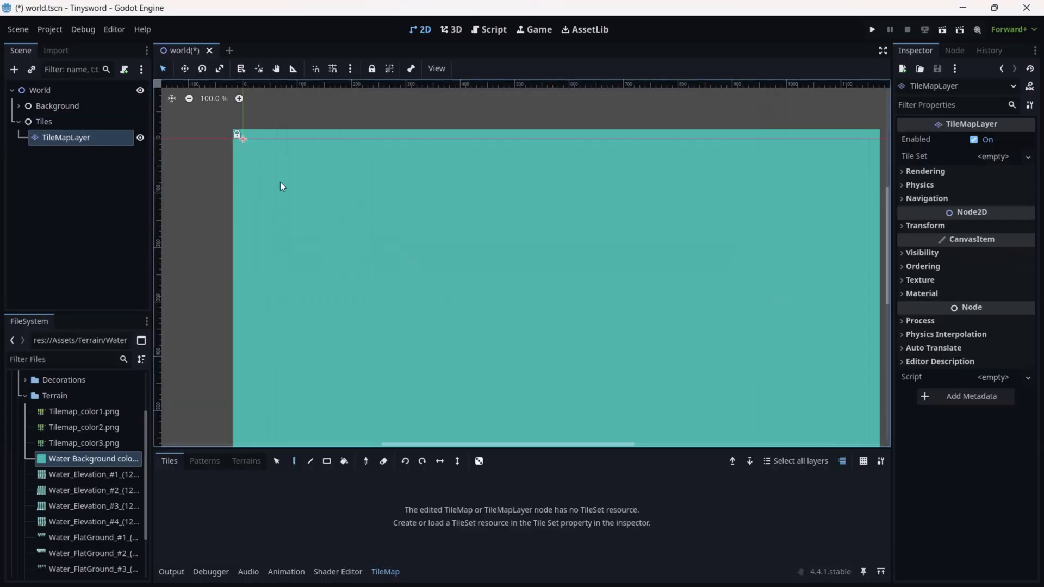
Duplicate the TileMapLayer four times and rename the original to Ground1
{"action": "key", "text": "ctrl+d"}
{"action": "key", "text": "ctrl+d"}
{"action": "key", "text": "ctrl+d"}
{"action": "key", "text": "ctrl+d"}
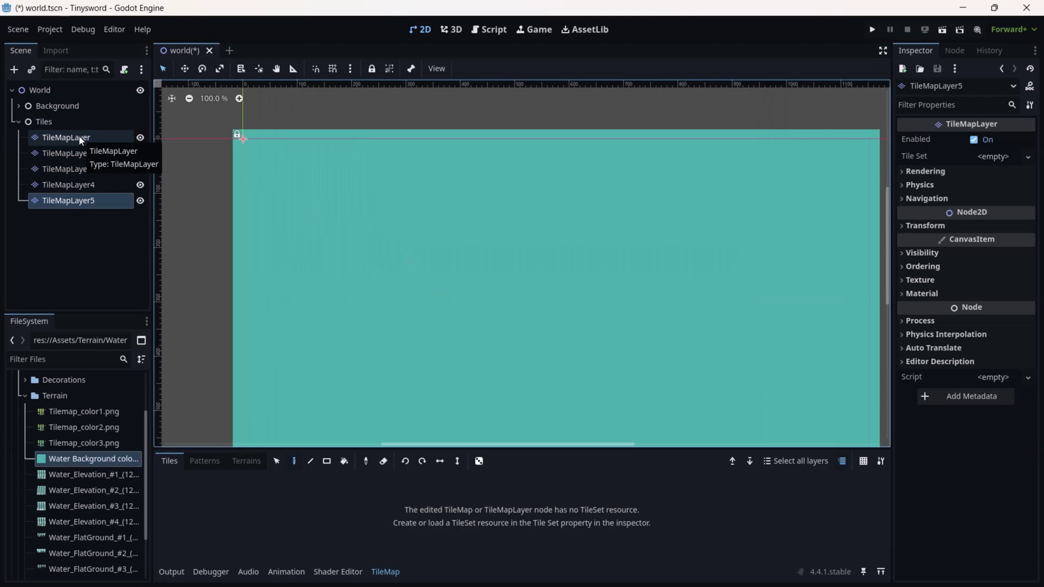
{"action": "left_click", "coordinate": [80, 139]}
{"action": "left_click", "coordinate": [79, 138]}
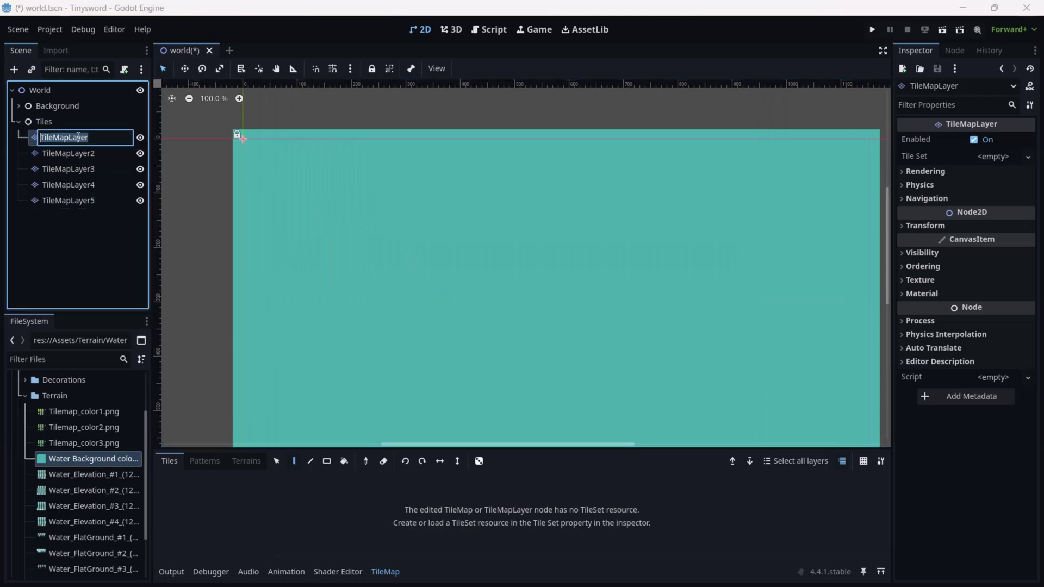
{"action": "type", "text": "Ground1"}
{"action": "key", "text": "Return"}
Rename the next two layers ground2 and ground3, then reselect Ground1
{"action": "left_click", "coordinate": [82, 159]}
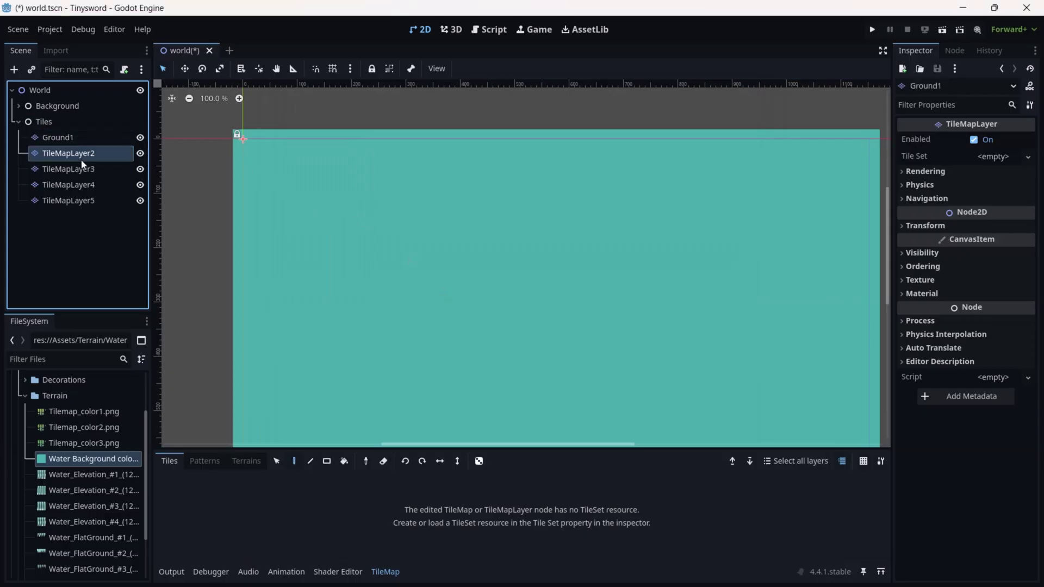
{"action": "left_click", "coordinate": [82, 160]}
{"action": "type", "text": "groun"}
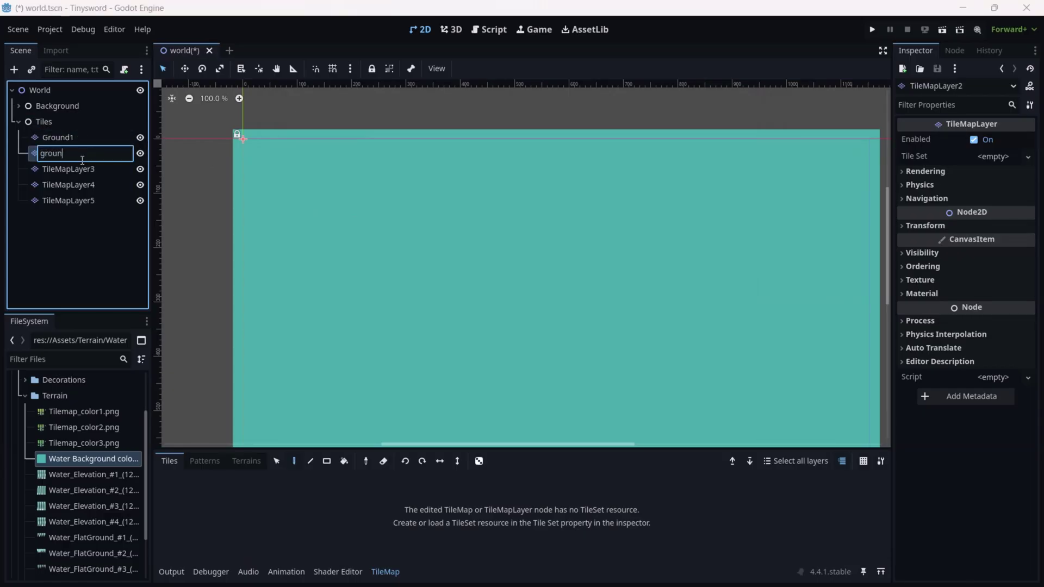
{"action": "type", "text": "d2"}
{"action": "key", "text": "Return"}
{"action": "left_click", "coordinate": [84, 165]}
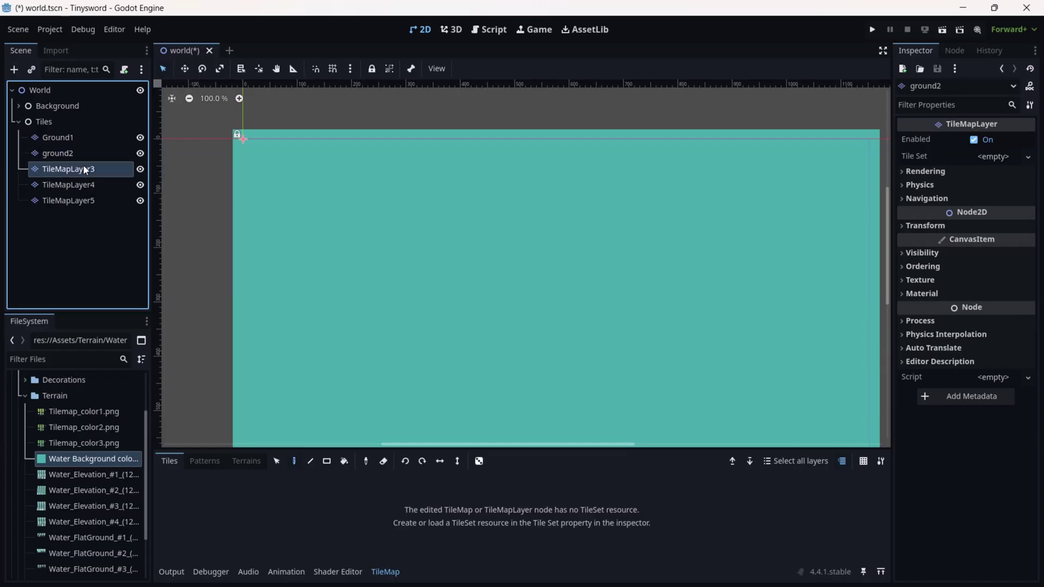
{"action": "left_click", "coordinate": [84, 164]}
{"action": "type", "text": "ground3"}
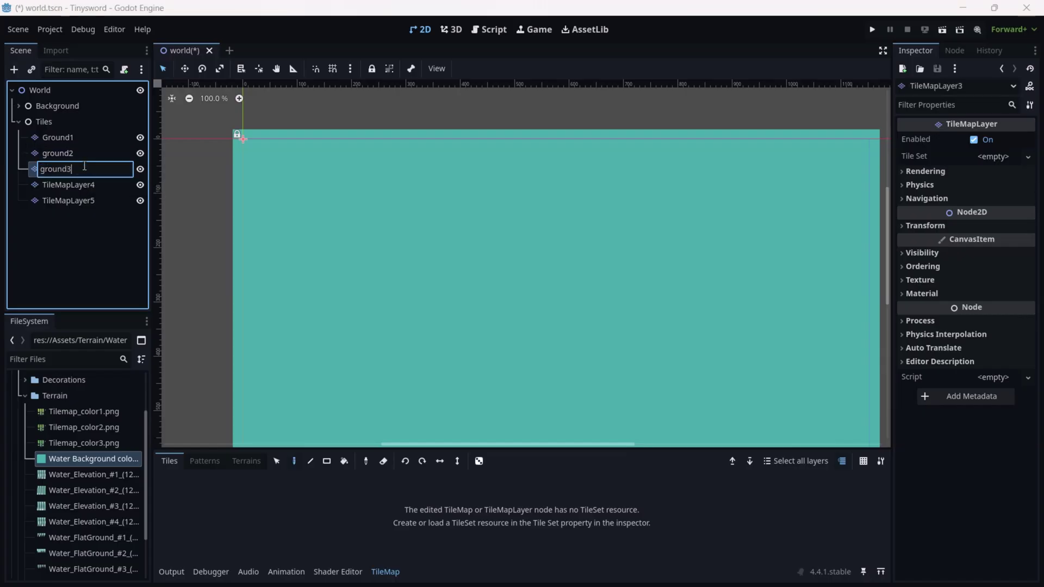
{"action": "key", "text": "Return"}
{"action": "left_click", "coordinate": [71, 138]}
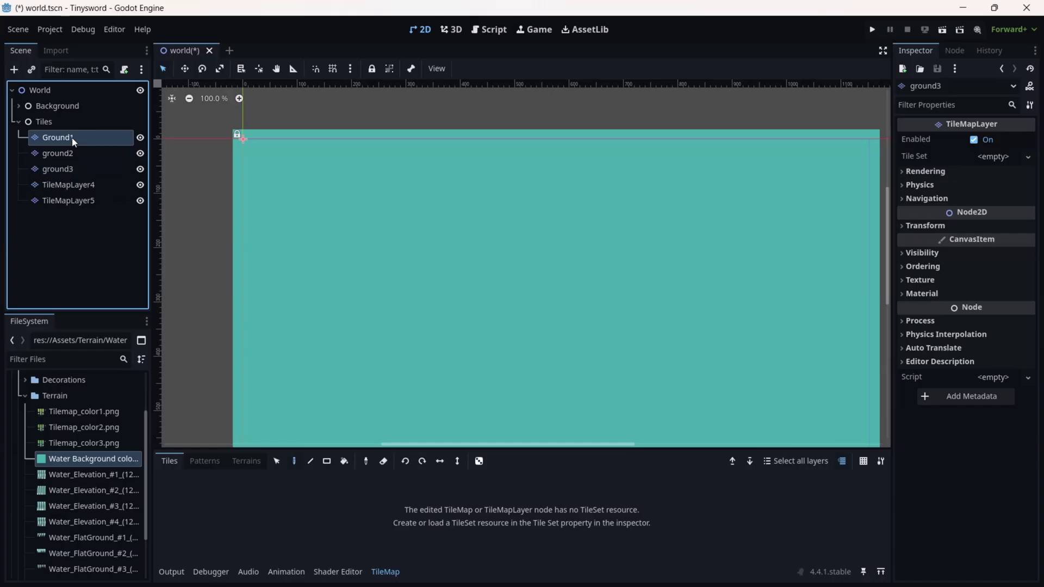
Give Ground1 a New TileSet with a 64 × 64 px tile size and save the scene
{"action": "key", "text": "ctrl+s"}
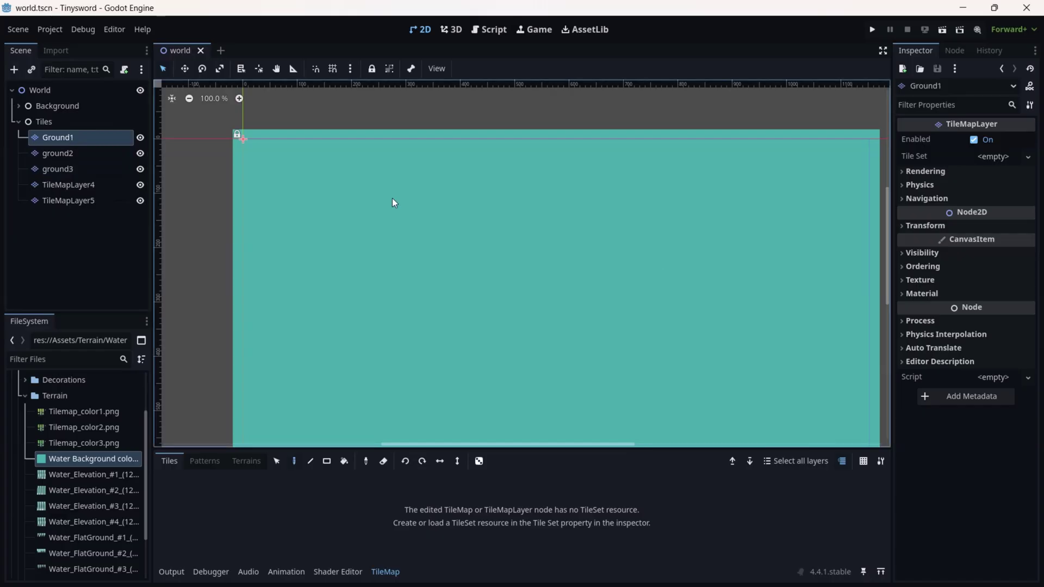
{"action": "left_click", "coordinate": [993, 157]}
{"action": "left_click", "coordinate": [999, 175]}
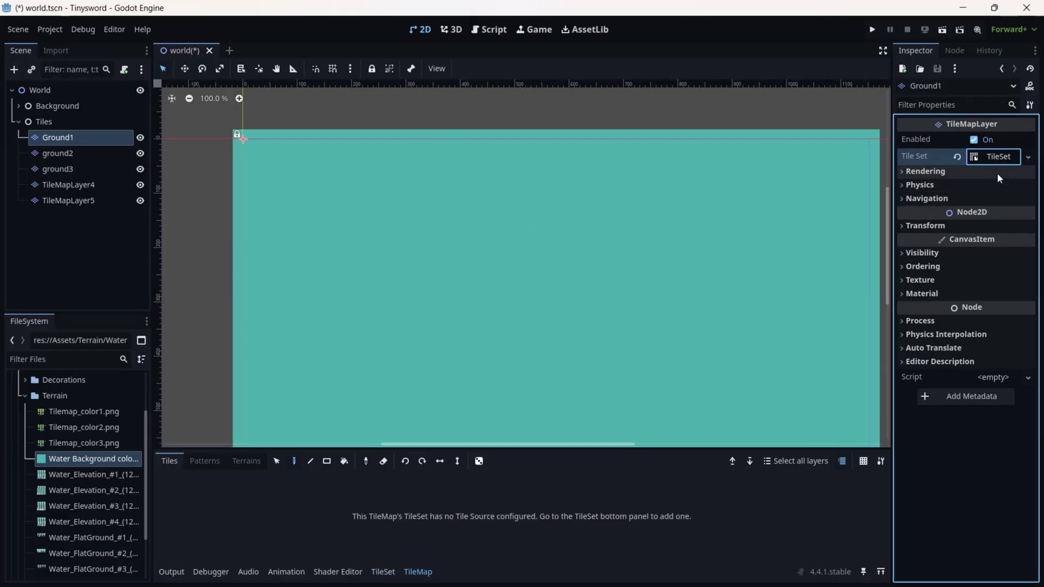
{"action": "left_click", "coordinate": [997, 159]}
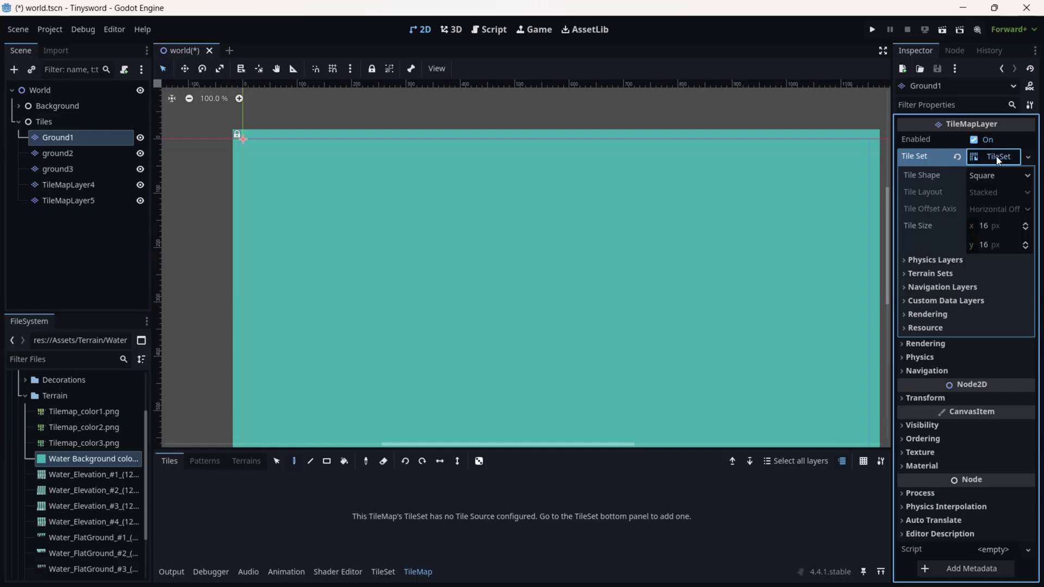
{"action": "left_click", "coordinate": [995, 225]}
{"action": "type", "text": "64"}
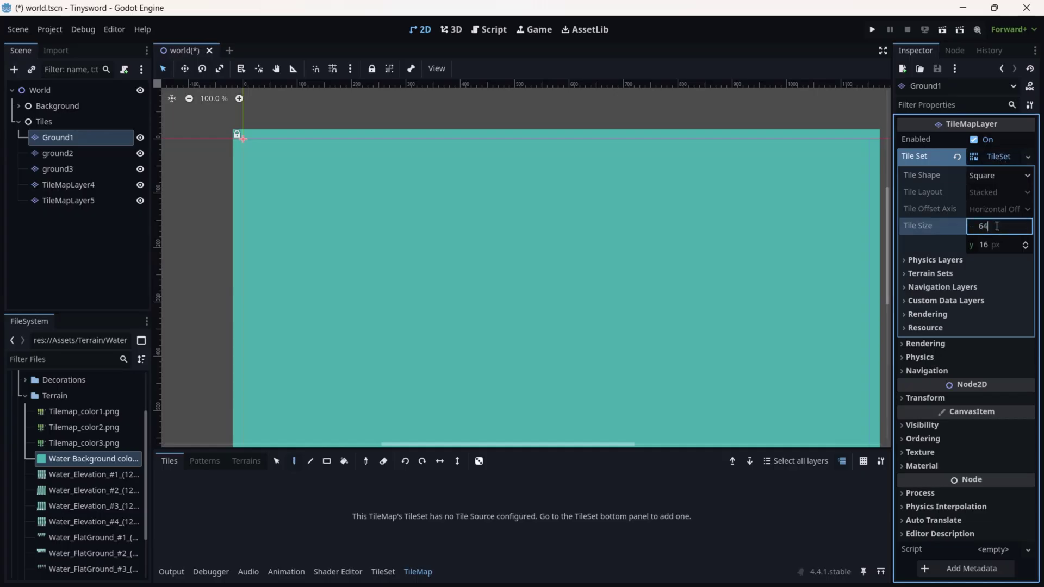
{"action": "left_click", "coordinate": [1001, 244]}
{"action": "type", "text": "6"}
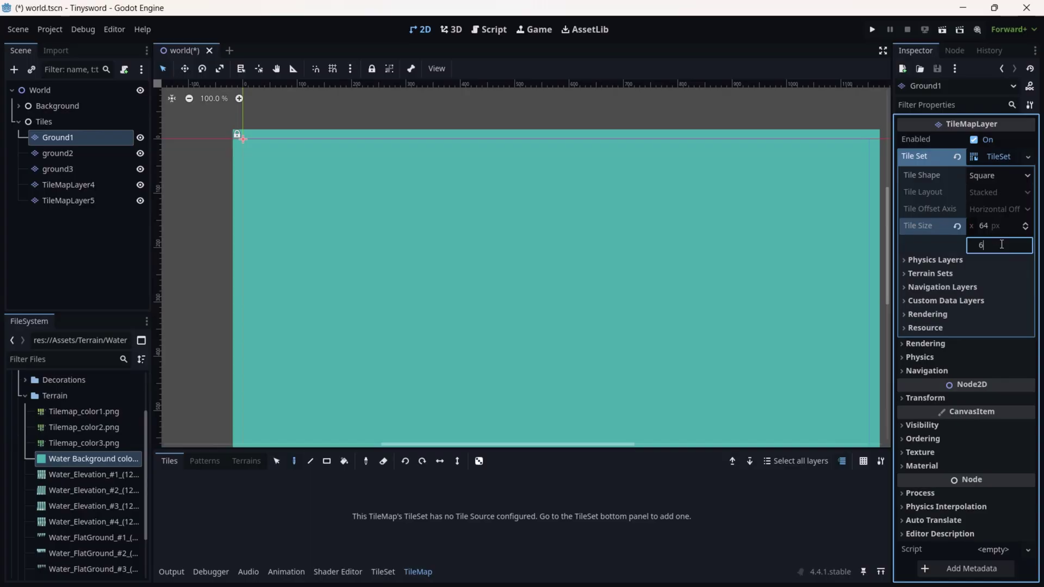
{"action": "type", "text": "4"}
{"action": "key", "text": "Return"}
{"action": "key", "text": "ctrl+s"}
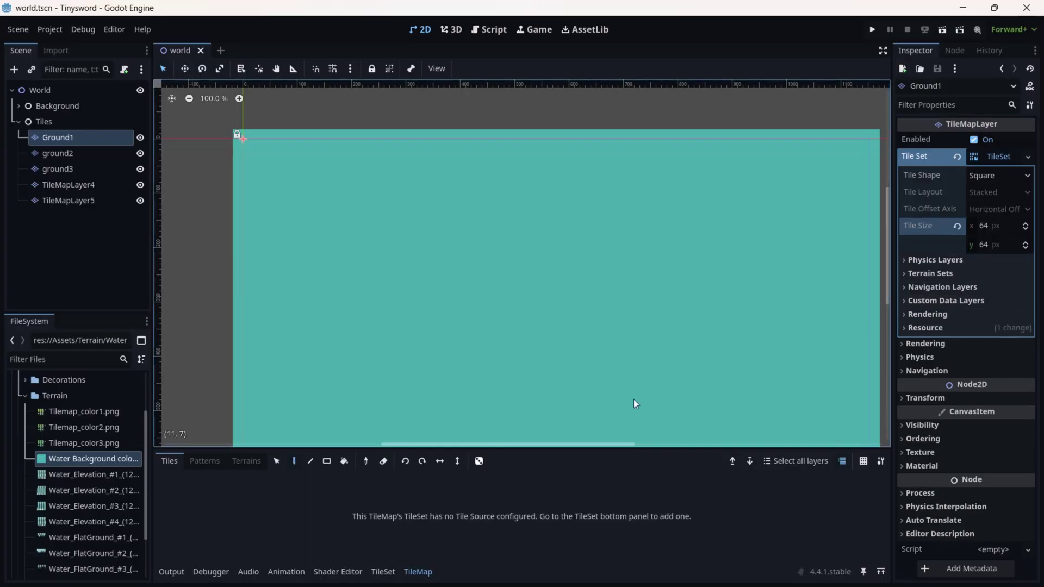
{"action": "left_click_drag", "start_coordinate": [564, 449], "coordinate": [581, 302]}
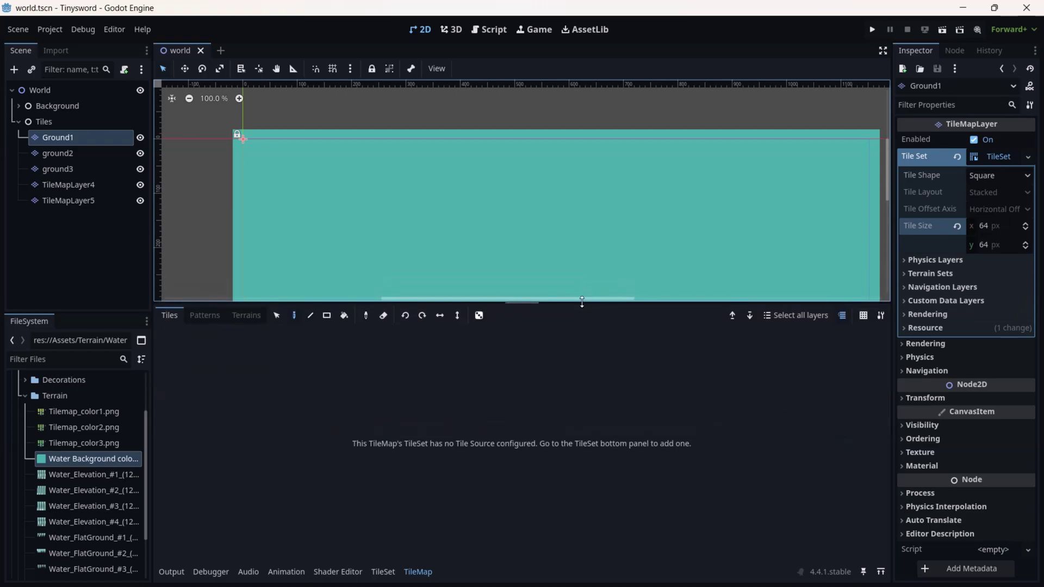
Preview the Tilemap_color1, color2 and color3 textures, then reopen Ground1's TileSet editor
{"action": "left_click", "coordinate": [382, 572]}
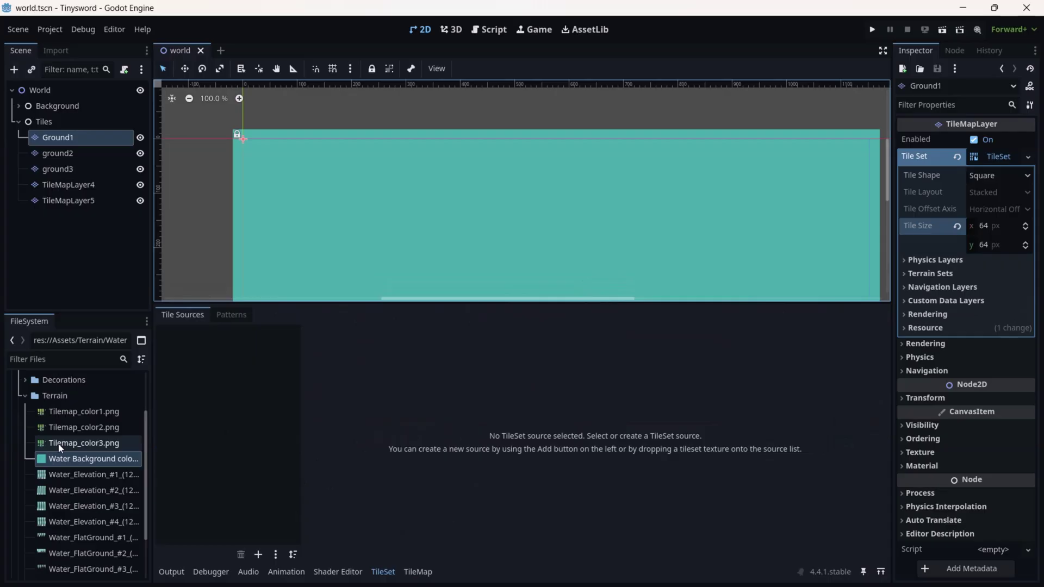
{"action": "left_click", "coordinate": [67, 417]}
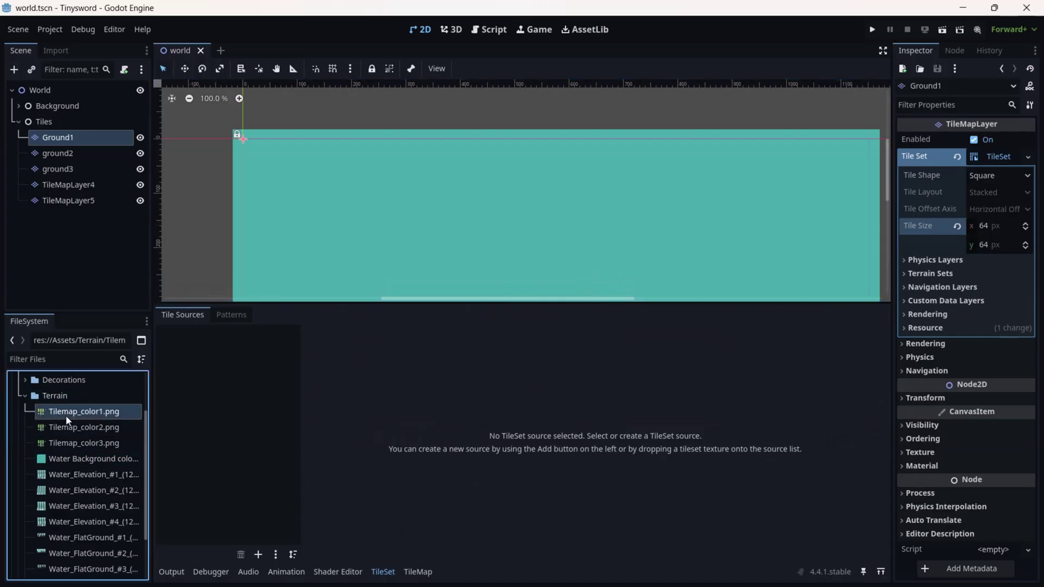
{"action": "double_click", "coordinate": [68, 413]}
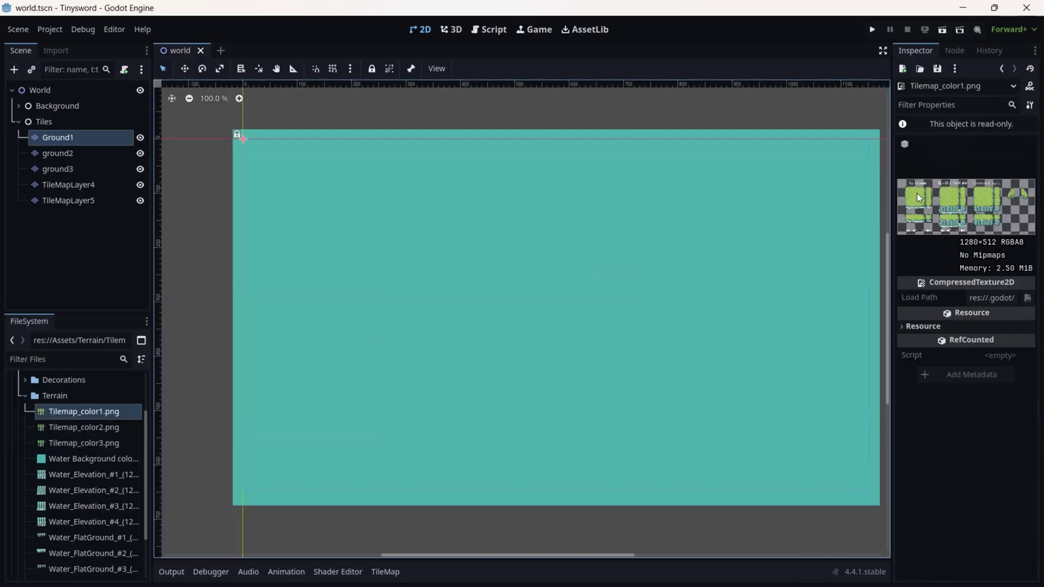
{"action": "double_click", "coordinate": [75, 429]}
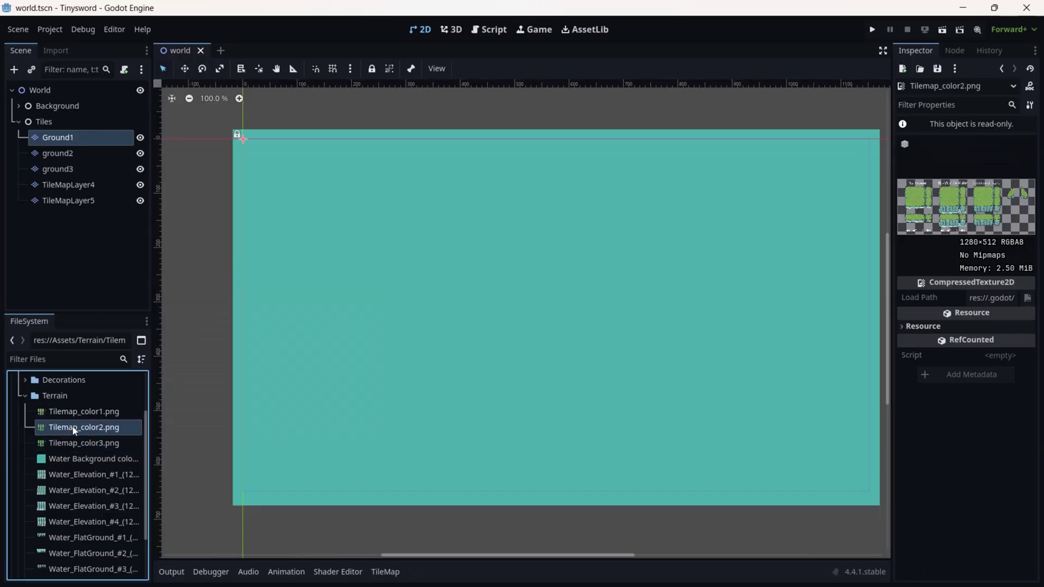
{"action": "left_click", "coordinate": [64, 449]}
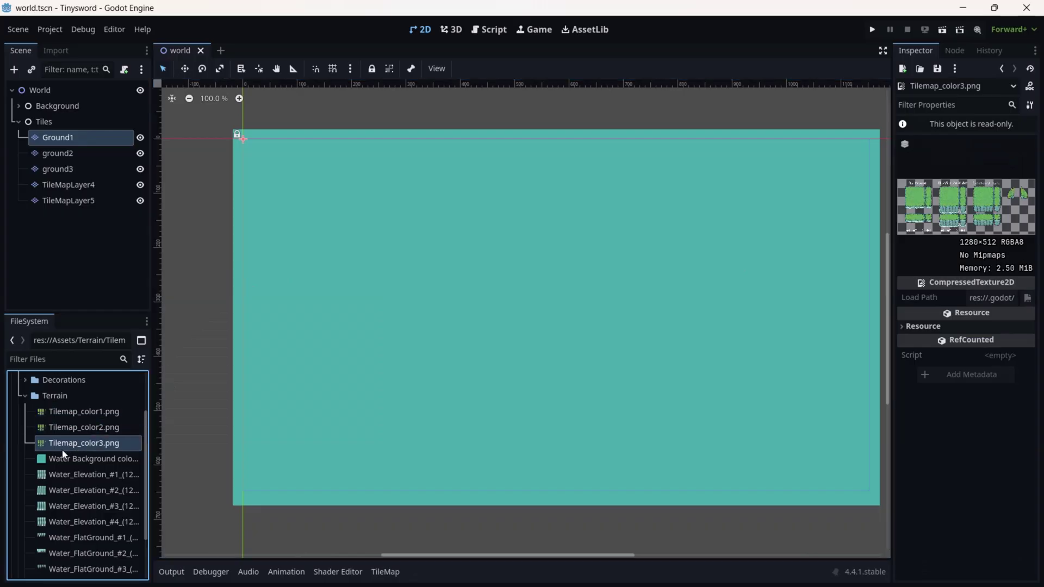
{"action": "left_click", "coordinate": [54, 406]}
{"action": "left_click", "coordinate": [102, 136]}
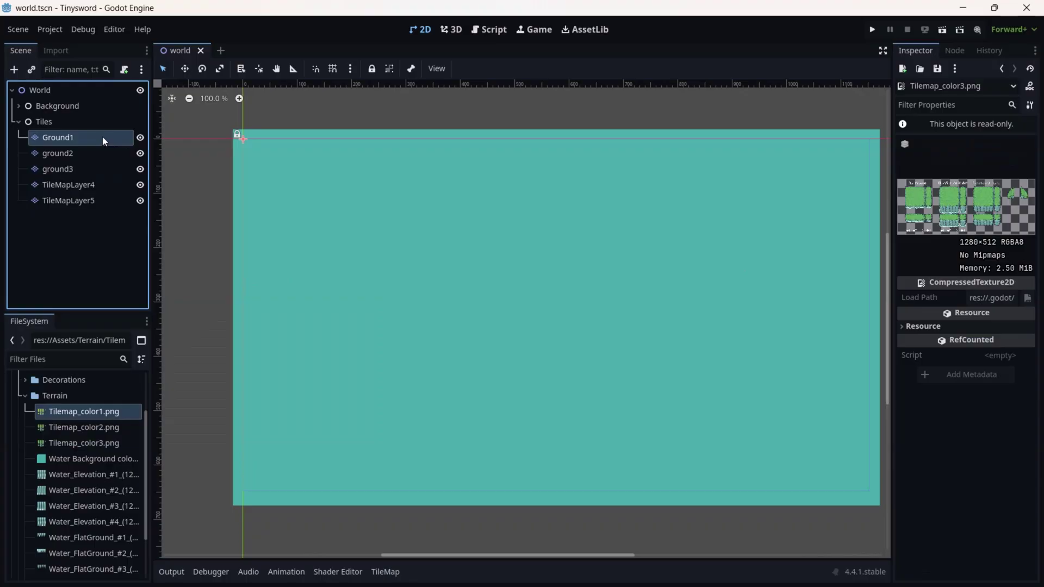
{"action": "left_click", "coordinate": [383, 571]}
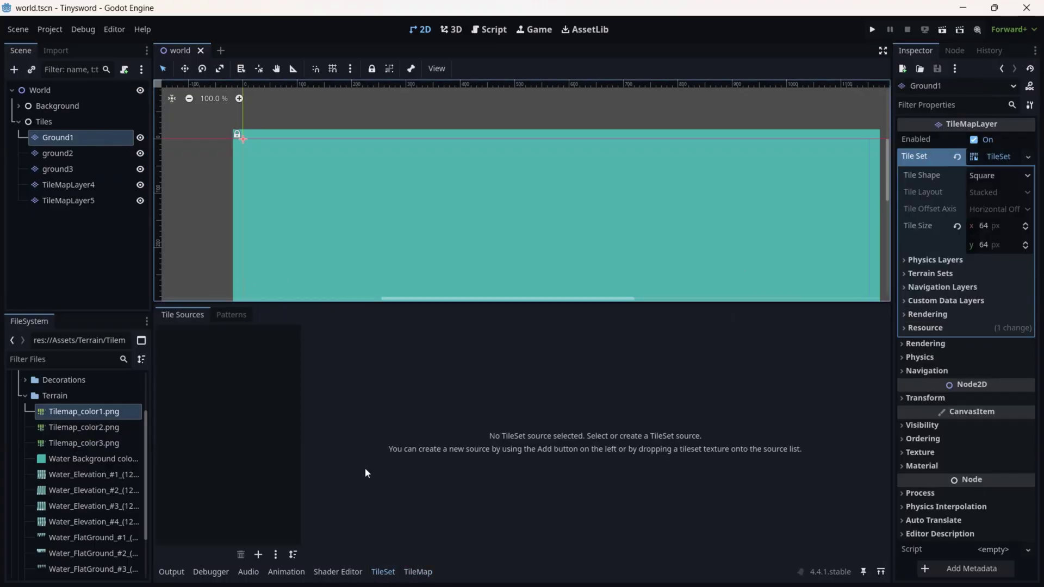
Drag Tilemap_color1.png into Tile Sources and auto-create tiles from its opaque regions
{"action": "left_click_drag", "start_coordinate": [51, 409], "coordinate": [274, 405]}
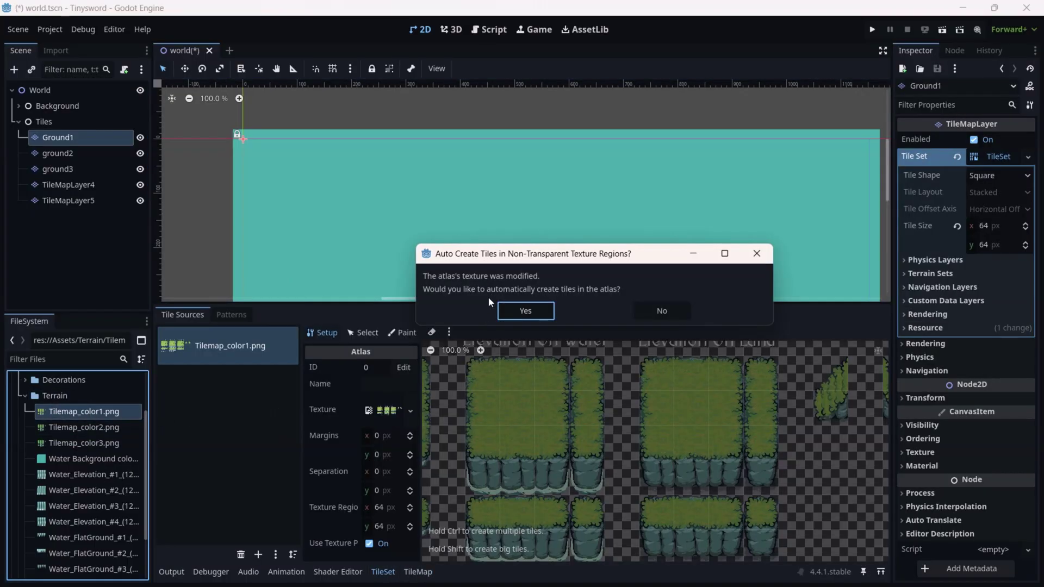
{"action": "left_click", "coordinate": [521, 311]}
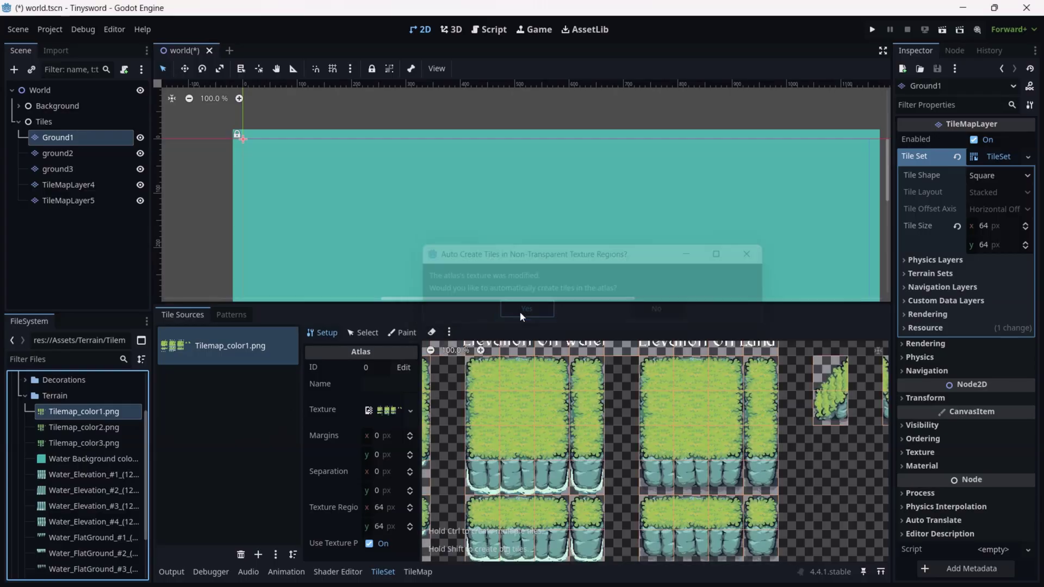
{"action": "left_click", "coordinate": [449, 333]}
{"action": "left_click", "coordinate": [498, 386]}
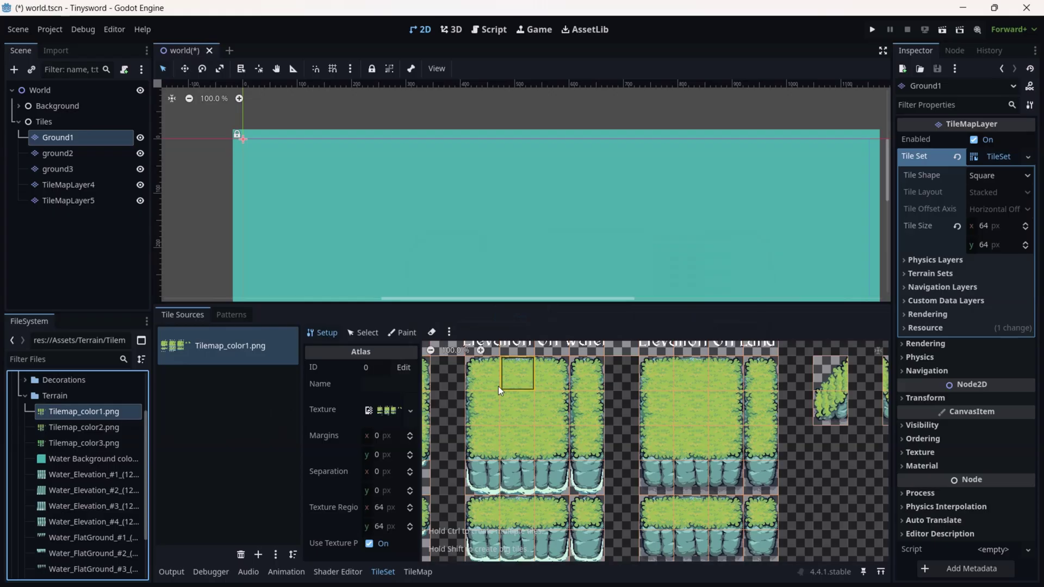
{"action": "middle_click_drag", "start_coordinate": [550, 407], "coordinate": [668, 427]}
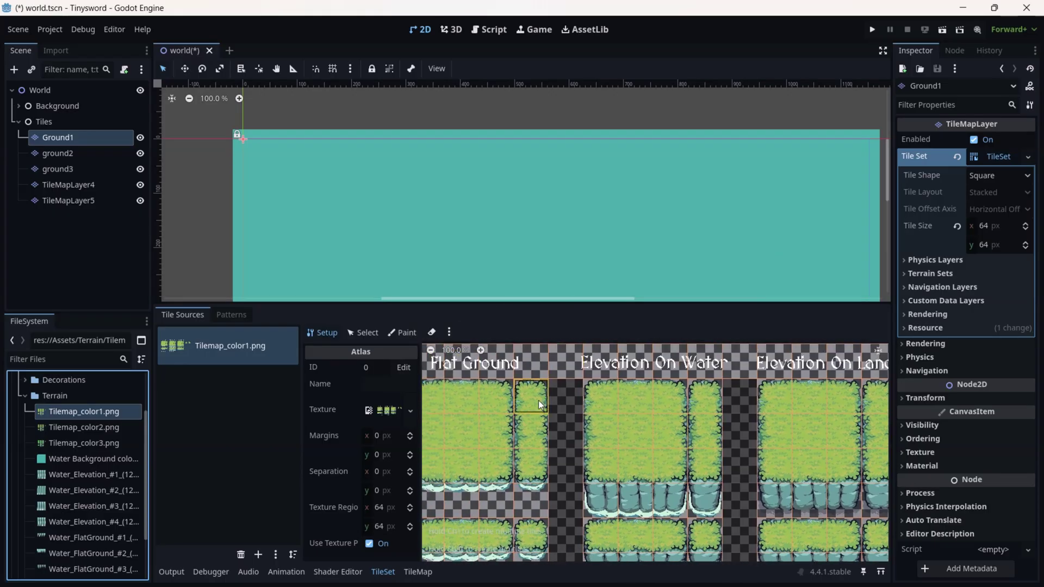
{"action": "scroll", "coordinate": [538, 400], "scroll_direction": "down", "scroll_amount": 5}
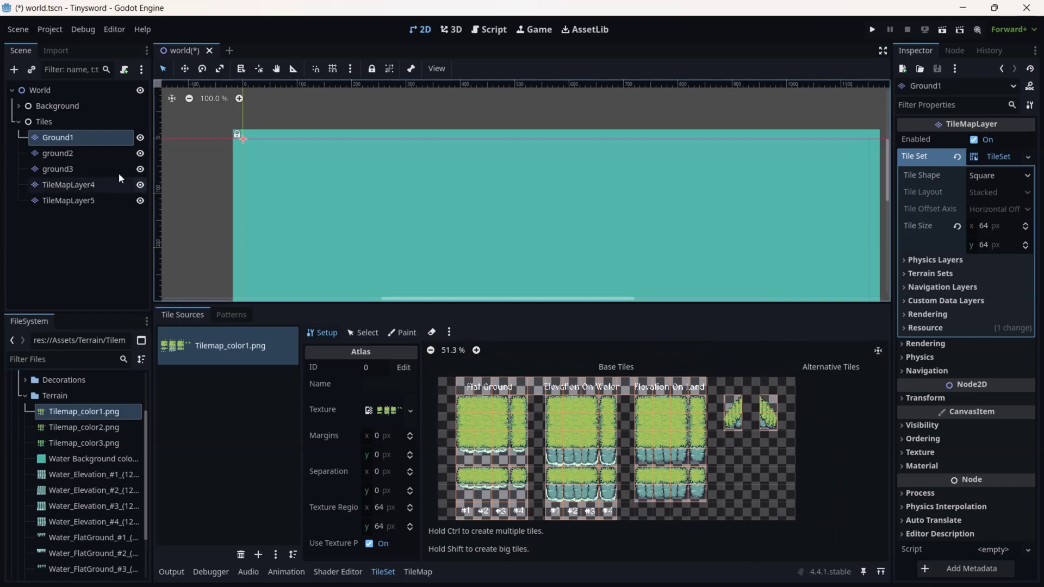
Select ground2 and give it a New TileSet with tile size 64 × 64 px
{"action": "left_click", "coordinate": [59, 153]}
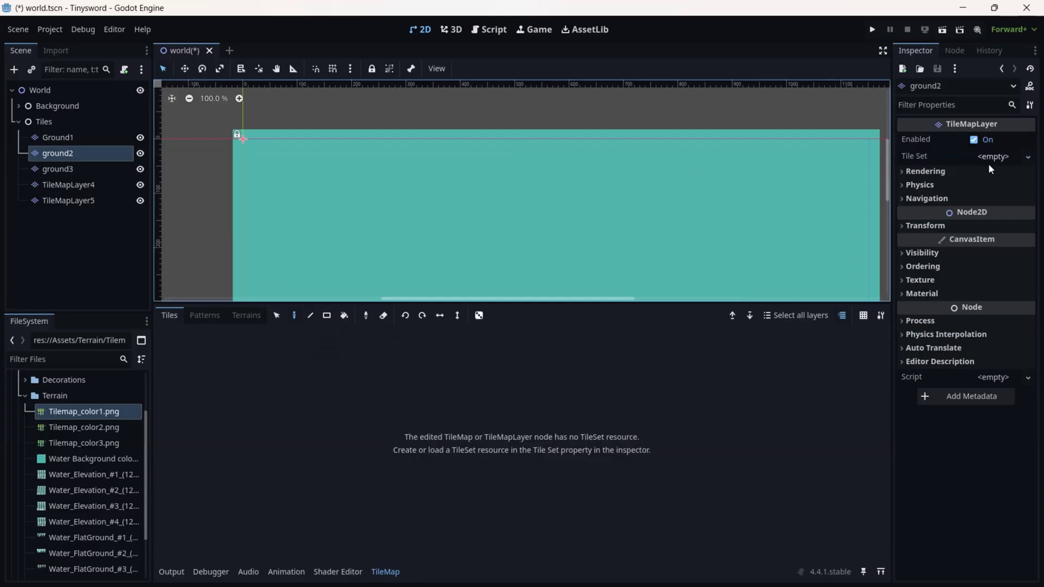
{"action": "left_click", "coordinate": [993, 158]}
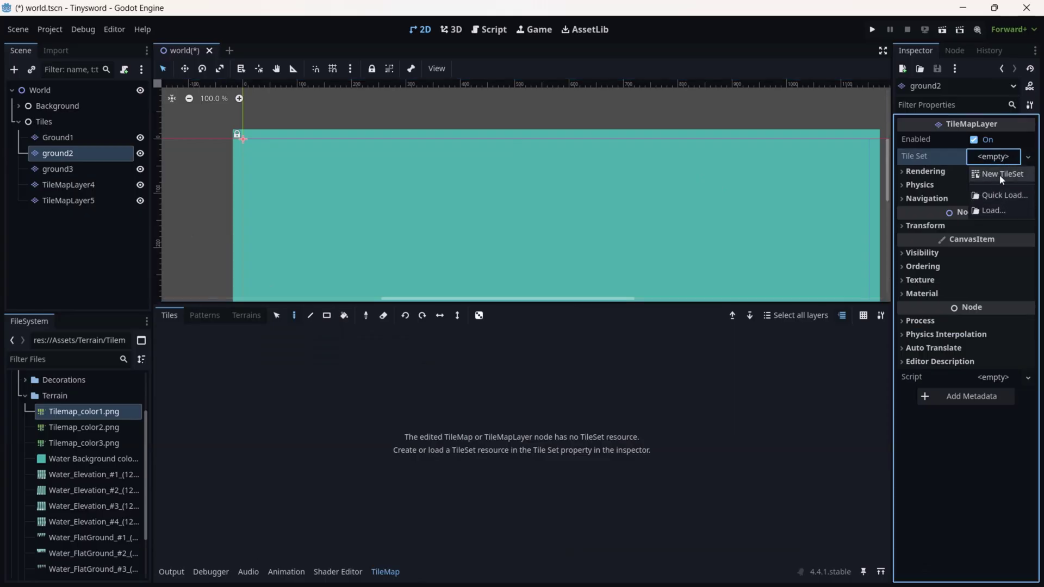
{"action": "left_click", "coordinate": [999, 174]}
{"action": "left_click", "coordinate": [998, 158]}
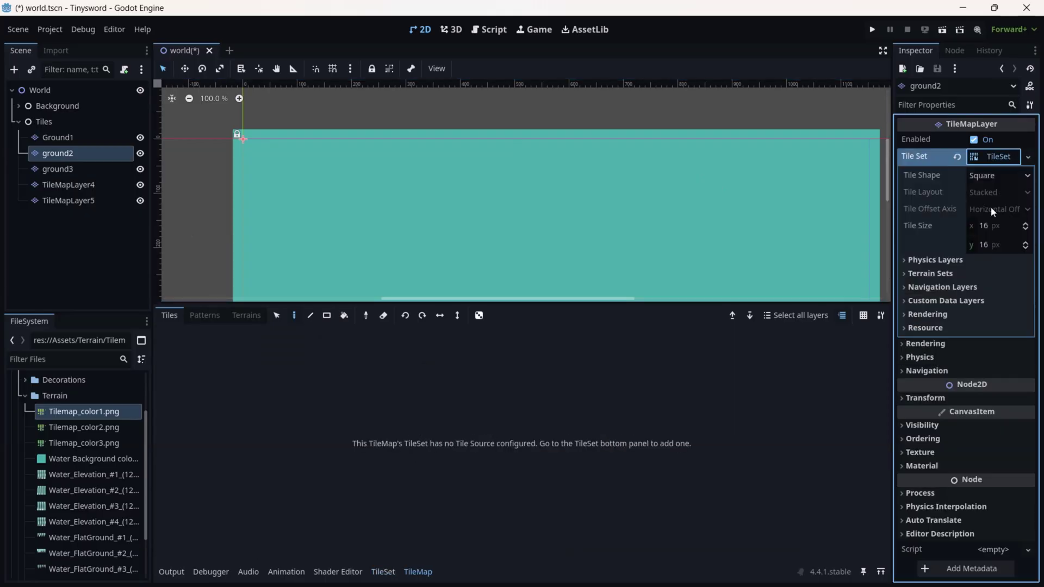
{"action": "left_click", "coordinate": [993, 212]}
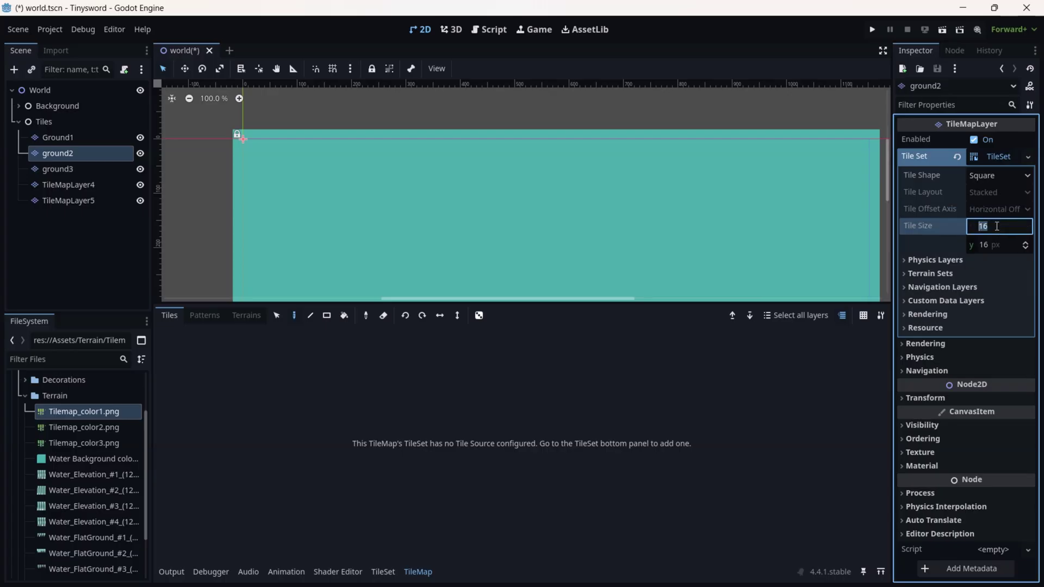
{"action": "type", "text": "6"}
{"action": "left_click", "coordinate": [996, 243]}
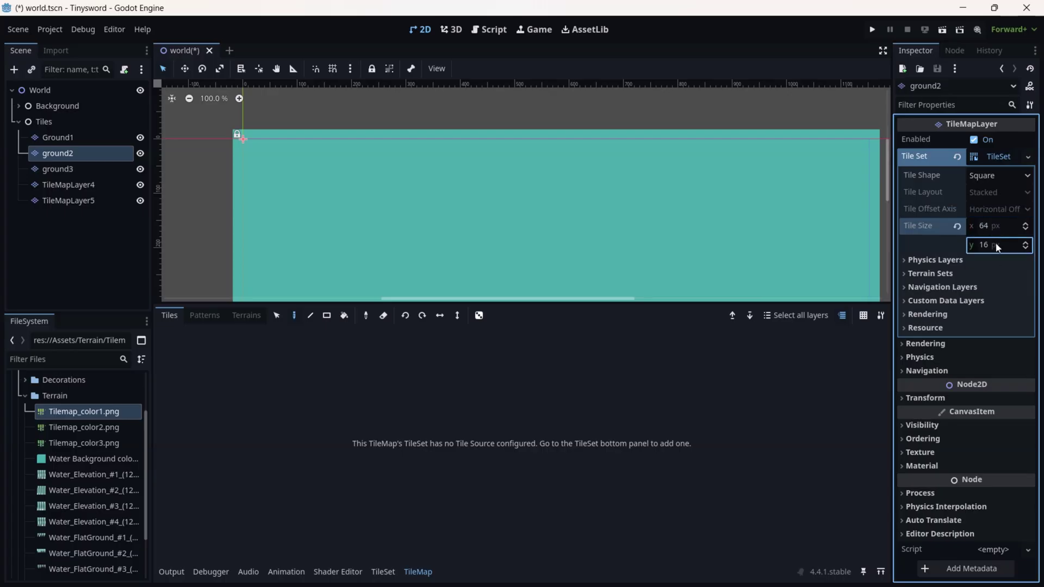
{"action": "type", "text": "64"}
{"action": "key", "text": "Return"}
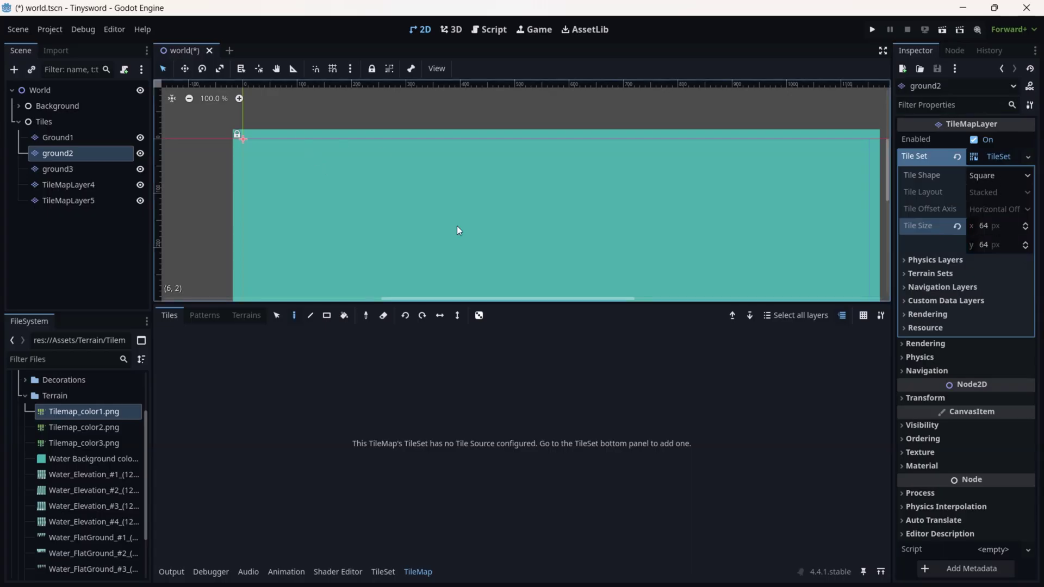
Drag Tilemap_color3.png into ground2's Tile Sources and accept automatic tile creation
{"action": "left_click", "coordinate": [383, 571]}
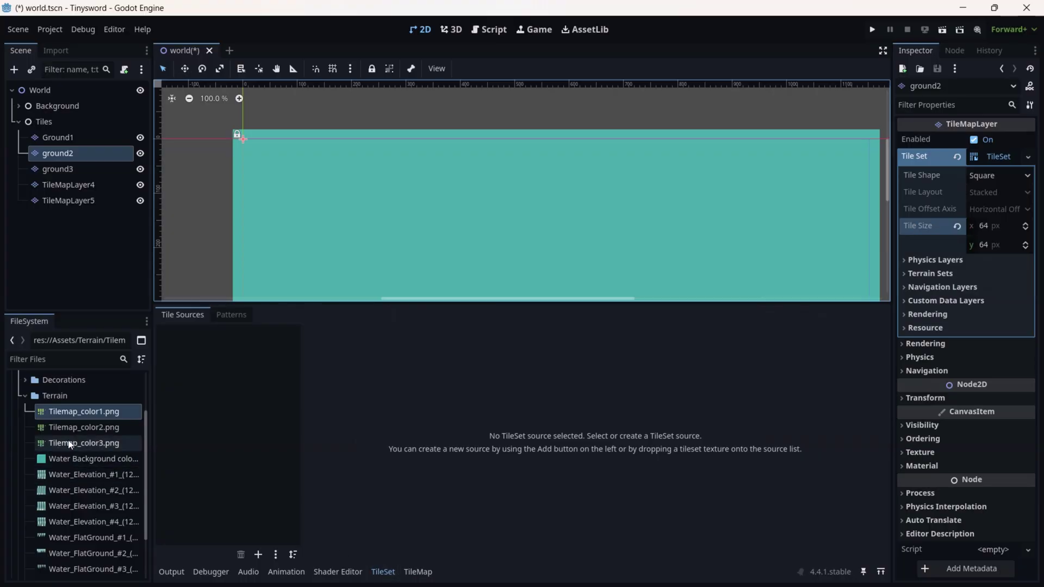
{"action": "left_click_drag", "start_coordinate": [76, 443], "coordinate": [260, 405]}
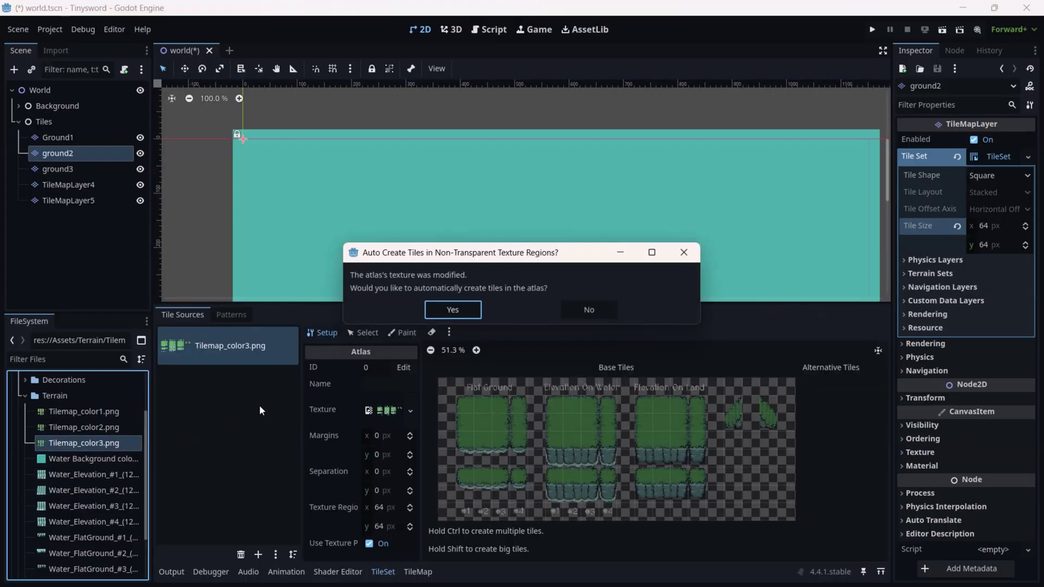
{"action": "left_click", "coordinate": [449, 320]}
{"action": "middle_click_drag", "start_coordinate": [576, 416], "coordinate": [591, 432]}
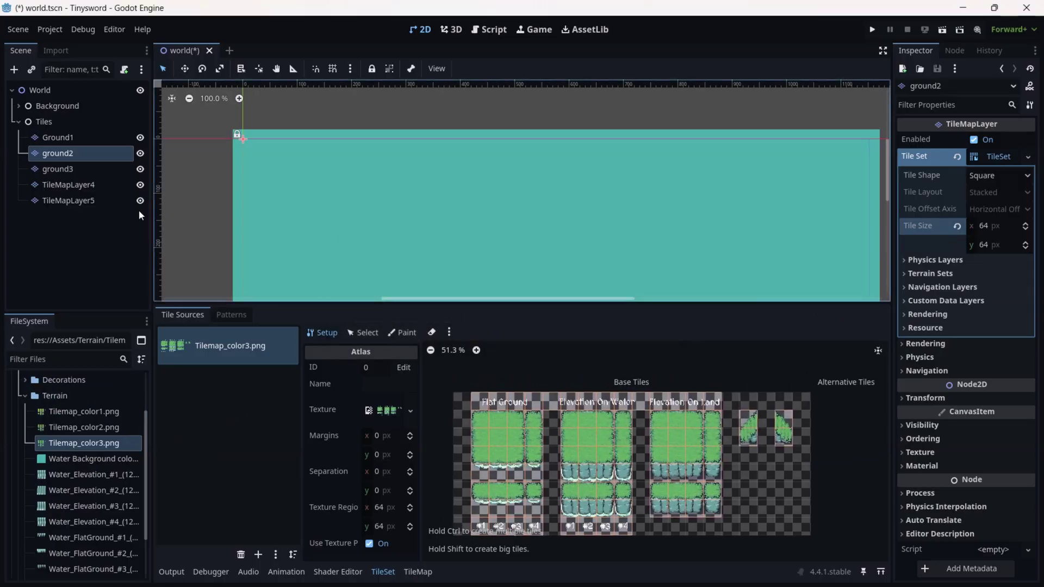
{"action": "left_click", "coordinate": [79, 167]}
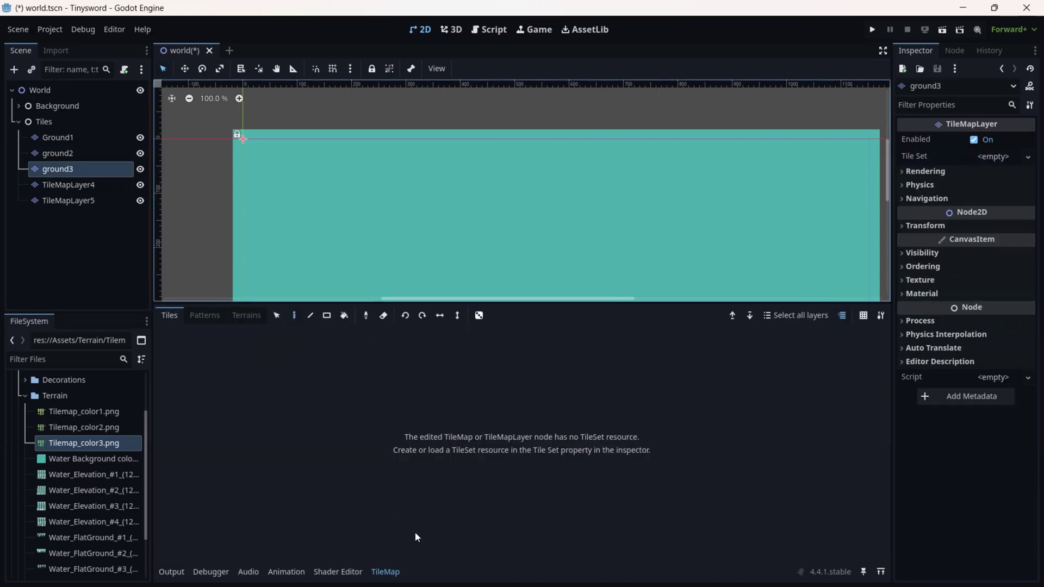
Assign ground3 a new TileSet and set its tile size to 64 × 64 px
{"action": "left_click", "coordinate": [988, 161]}
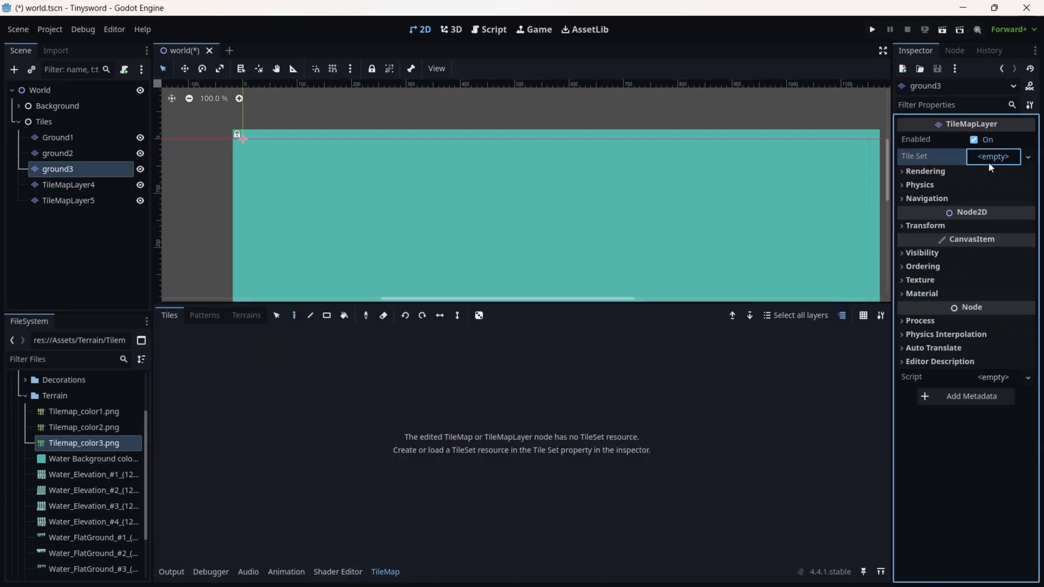
{"action": "left_click", "coordinate": [1000, 173]}
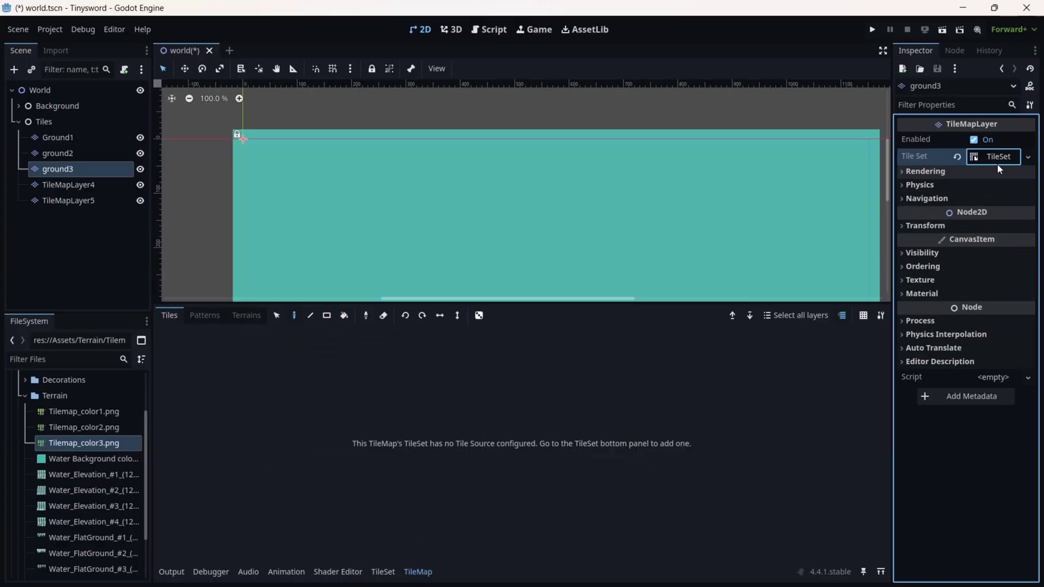
{"action": "left_click", "coordinate": [998, 158]}
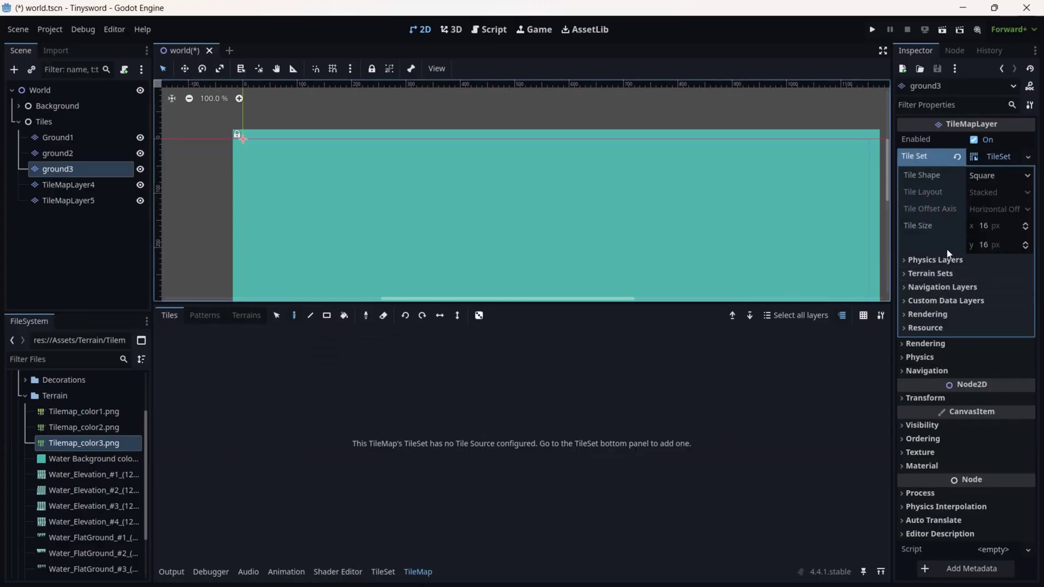
{"action": "left_click", "coordinate": [985, 227]}
{"action": "type", "text": "64"}
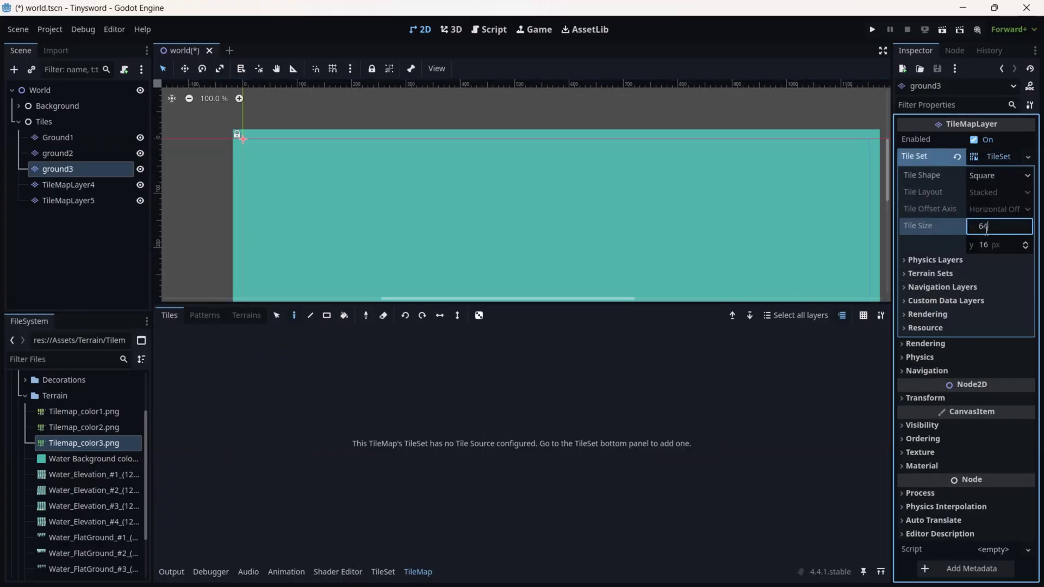
{"action": "key", "text": "Return"}
{"action": "left_click", "coordinate": [992, 244]}
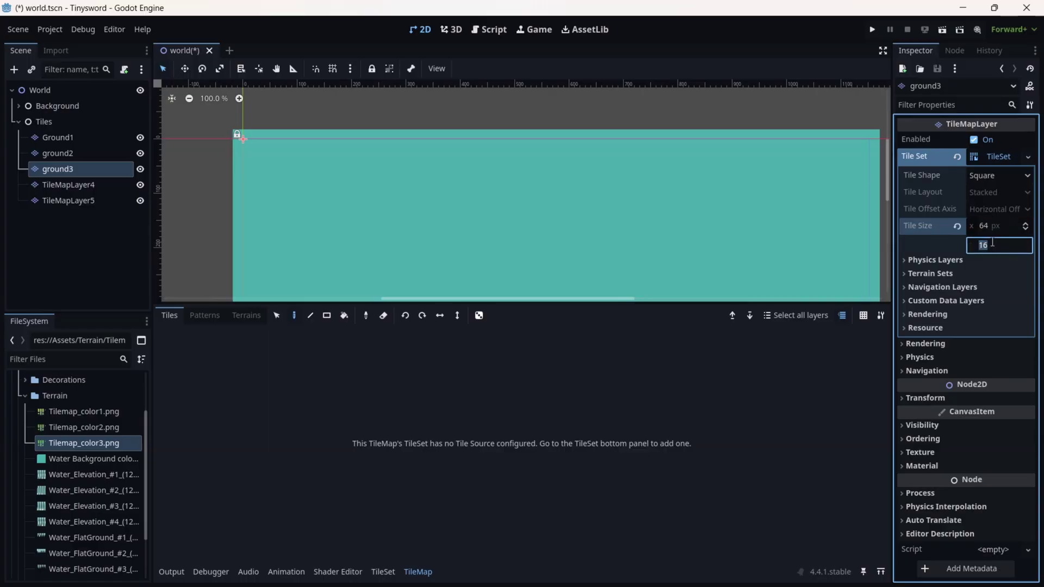
{"action": "type", "text": "64"}
{"action": "key", "text": "Return"}
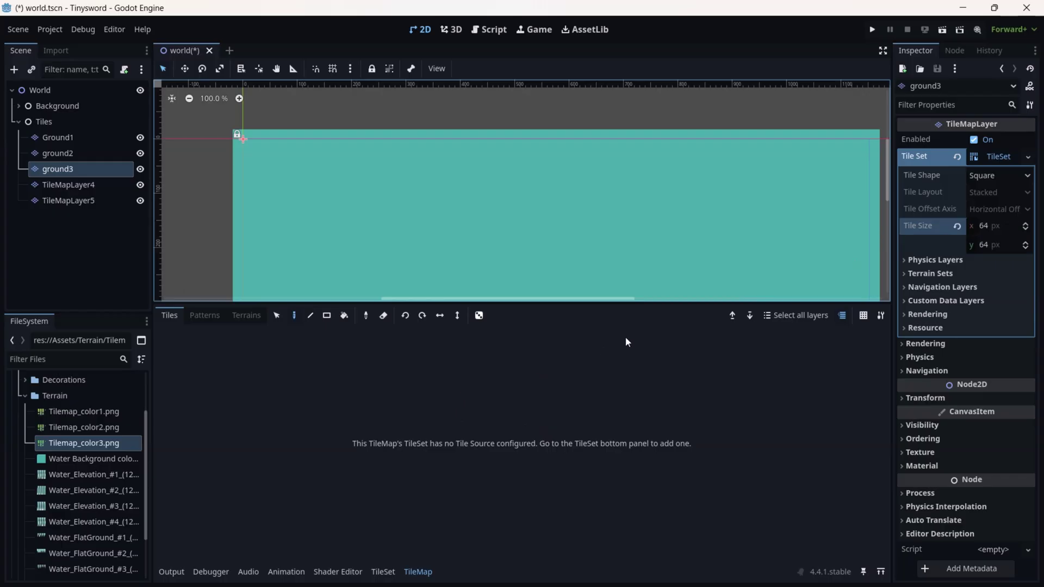
Add Tilemap_color2.png to ground3's TileSet as an atlas source with auto-created tiles
{"action": "left_click", "coordinate": [389, 571]}
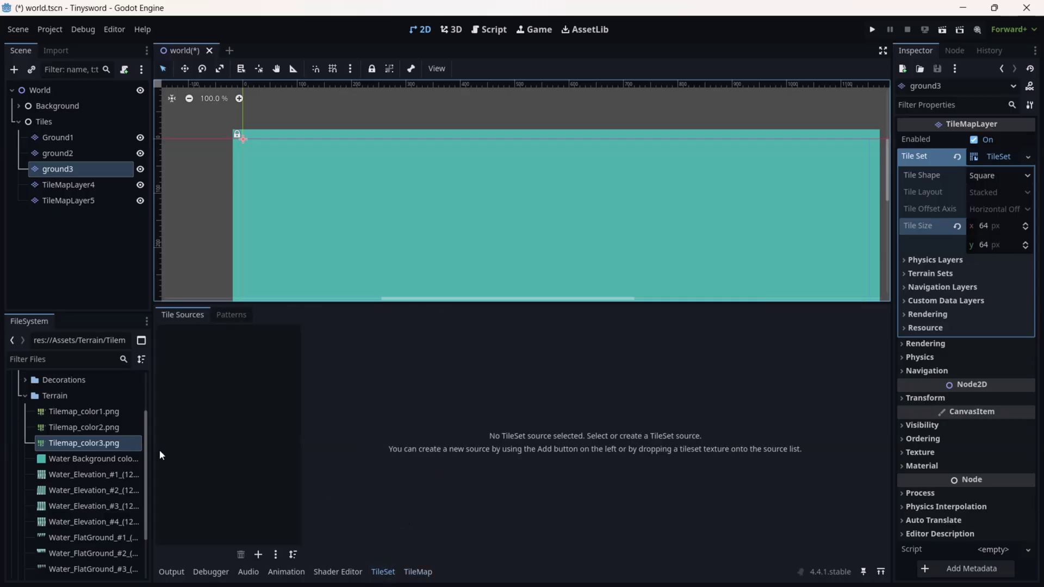
{"action": "left_click_drag", "start_coordinate": [81, 427], "coordinate": [226, 409]}
{"action": "left_click", "coordinate": [457, 308]}
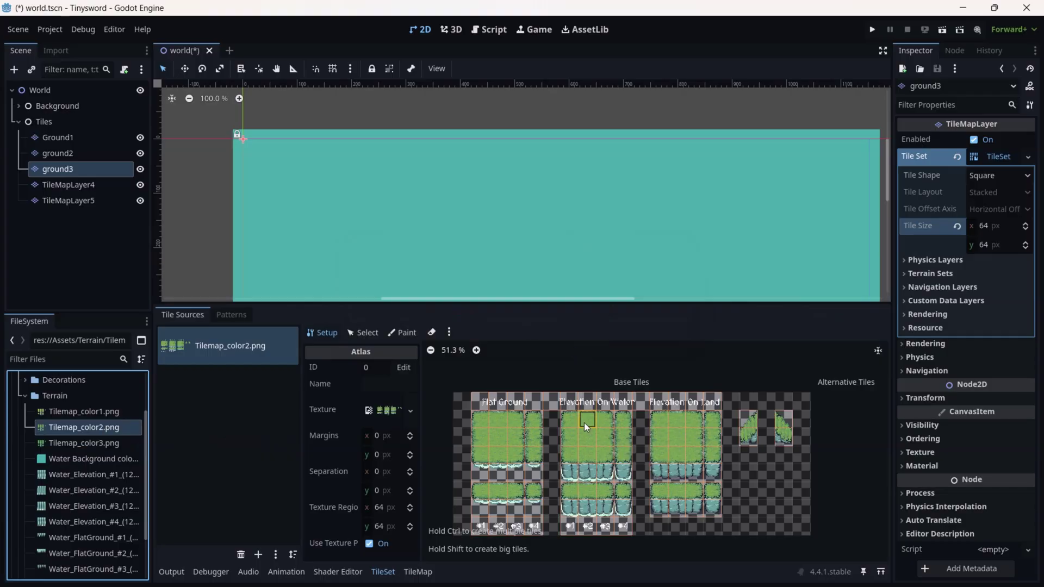
{"action": "middle_click_drag", "start_coordinate": [584, 422], "coordinate": [602, 391]}
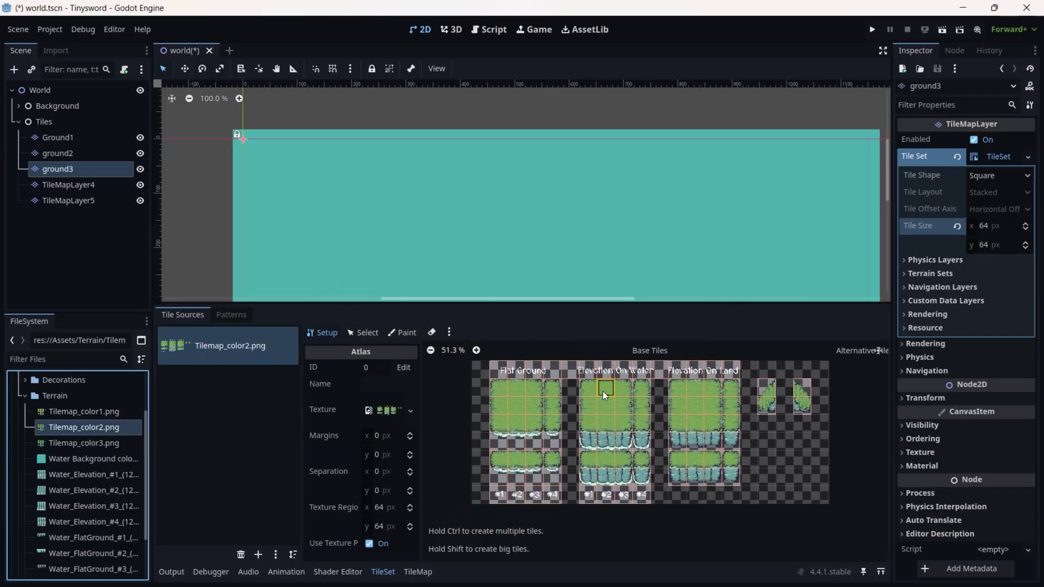
Save world.tscn and collapse the Terrain folder in the FileSystem
{"action": "key", "text": "ctrl+s"}
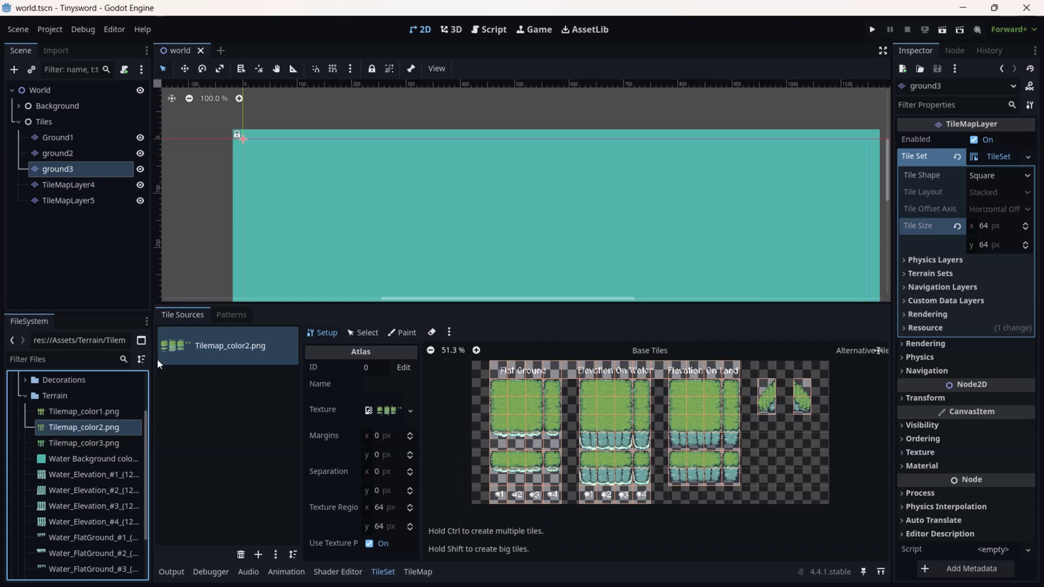
{"action": "scroll", "coordinate": [81, 508], "scroll_direction": "down", "scroll_amount": 3}
{"action": "scroll", "coordinate": [81, 514], "scroll_direction": "up", "scroll_amount": 2}
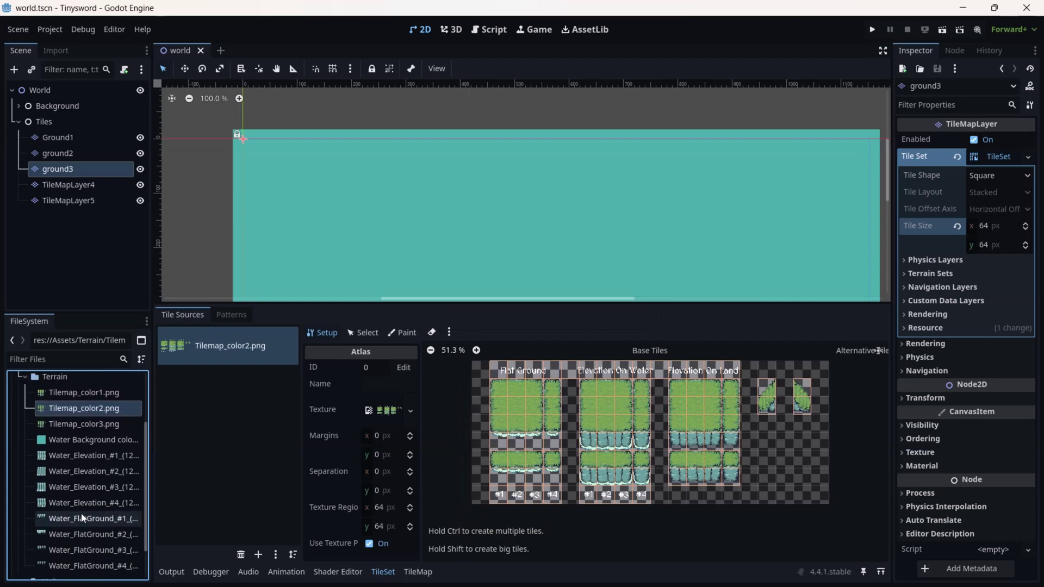
{"action": "left_click", "coordinate": [25, 374]}
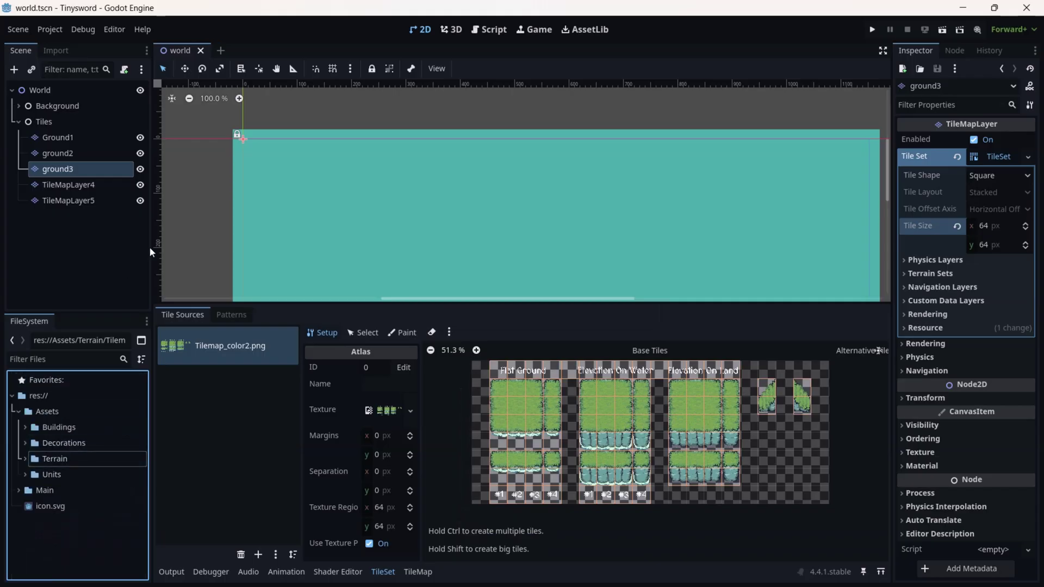
Rename TileMapLayer4 to Trees and save the scene
{"action": "left_click", "coordinate": [106, 184]}
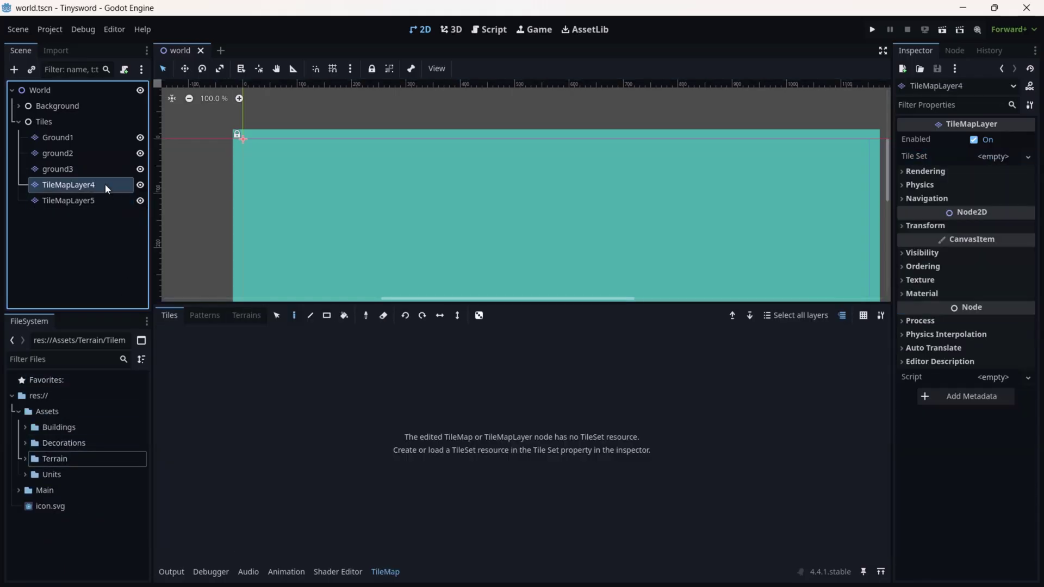
{"action": "double_click", "coordinate": [105, 185]}
{"action": "type", "text": "t"}
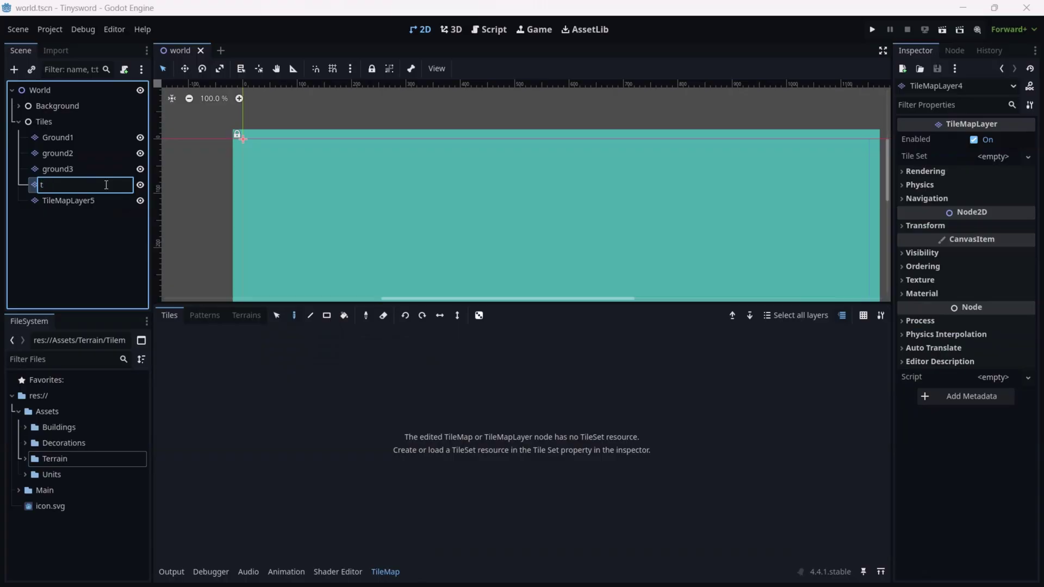
{"action": "type", "text": "rTrees"}
{"action": "key", "text": "Return"}
{"action": "key", "text": "ctrl+s"}
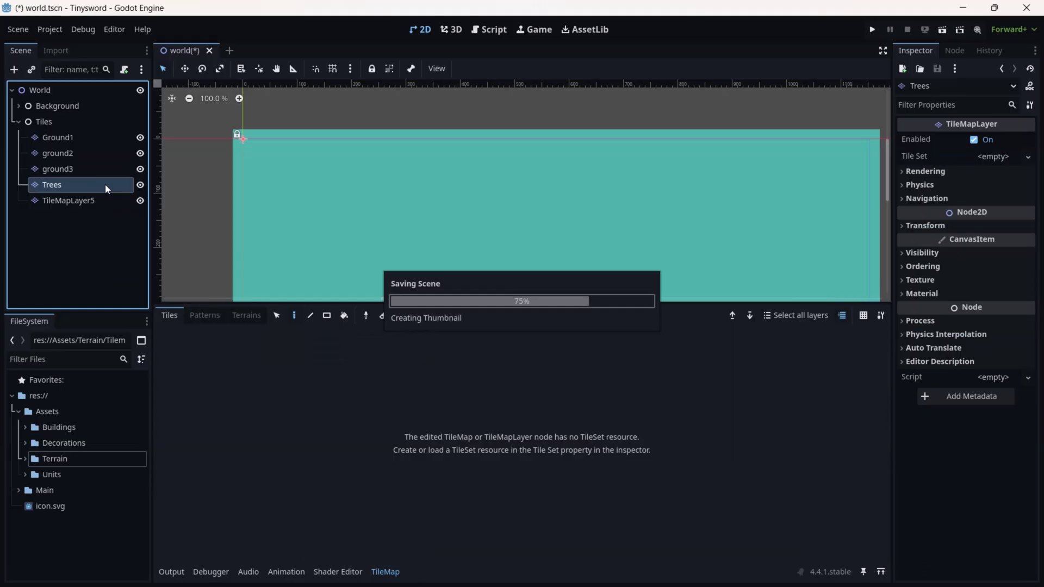
Give the Trees layer a new TileSet and bring up its TileSet editor
{"action": "left_click", "coordinate": [1012, 159]}
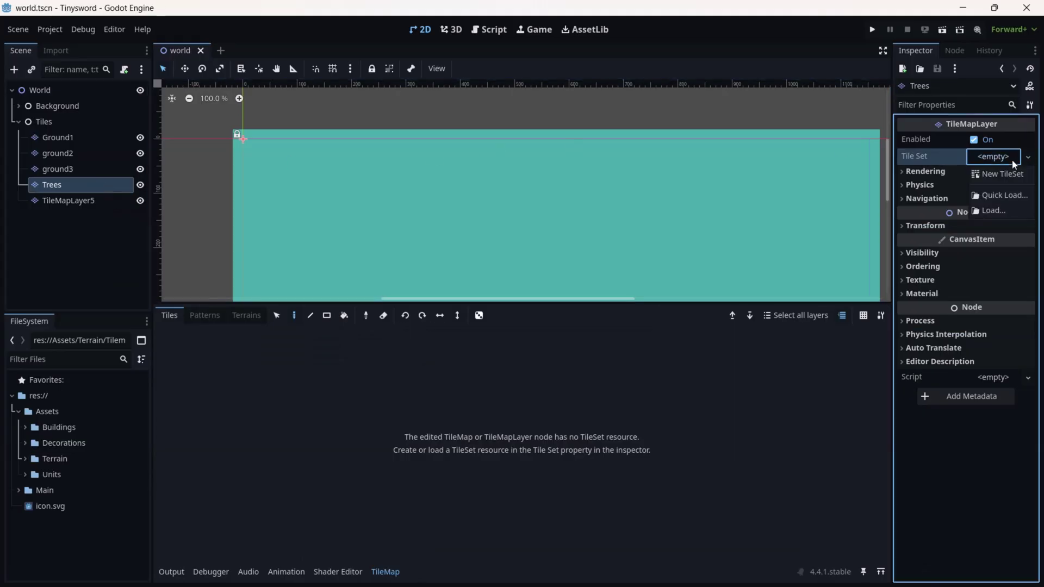
{"action": "left_click", "coordinate": [997, 170]}
{"action": "left_click", "coordinate": [999, 159]}
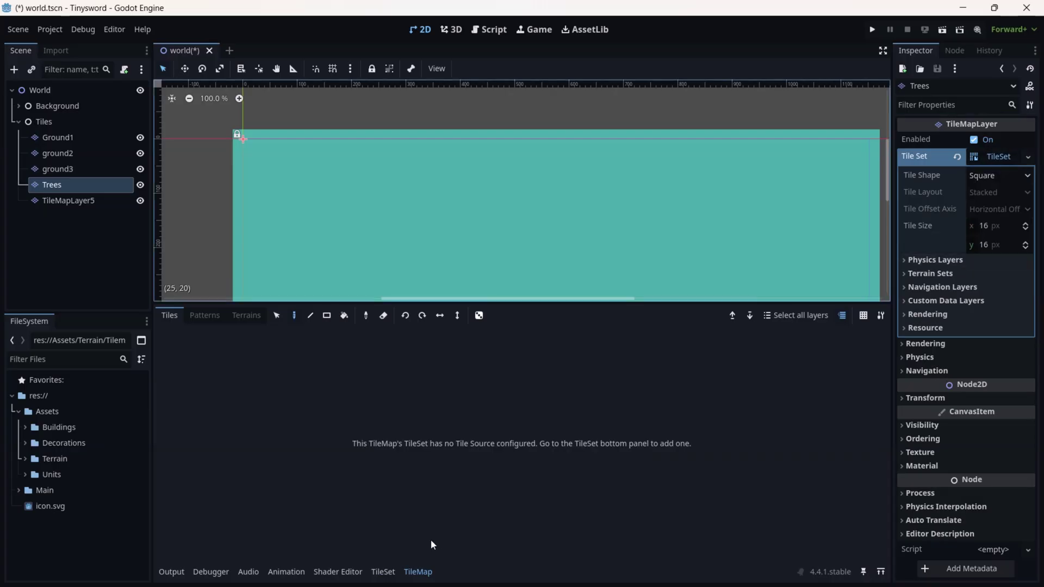
{"action": "left_click", "coordinate": [382, 572]}
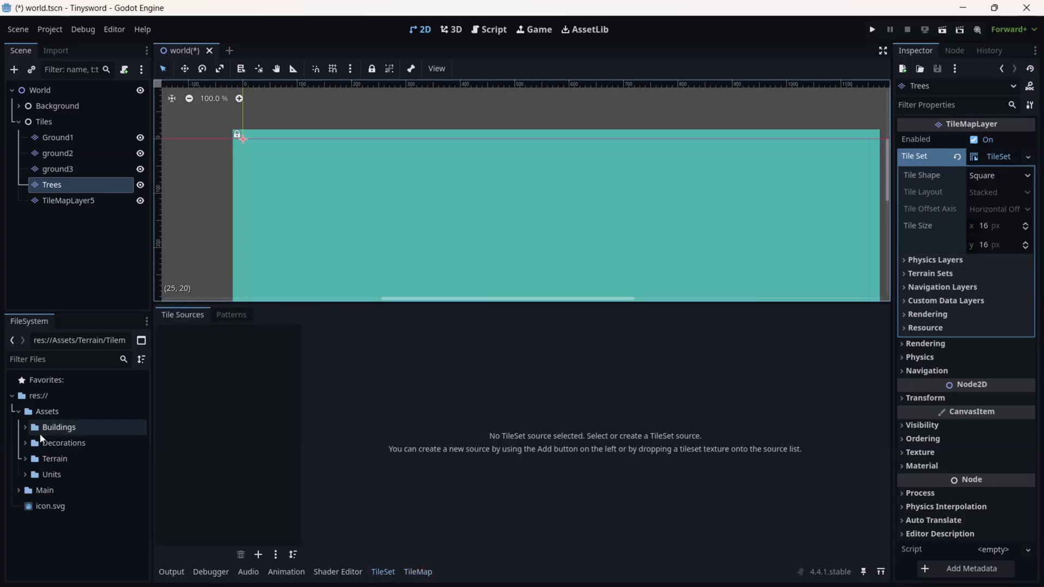
From Decorations > Trees, add Tree3.png and Tree4.png as atlas sources with auto-created tiles
{"action": "left_click", "coordinate": [24, 443]}
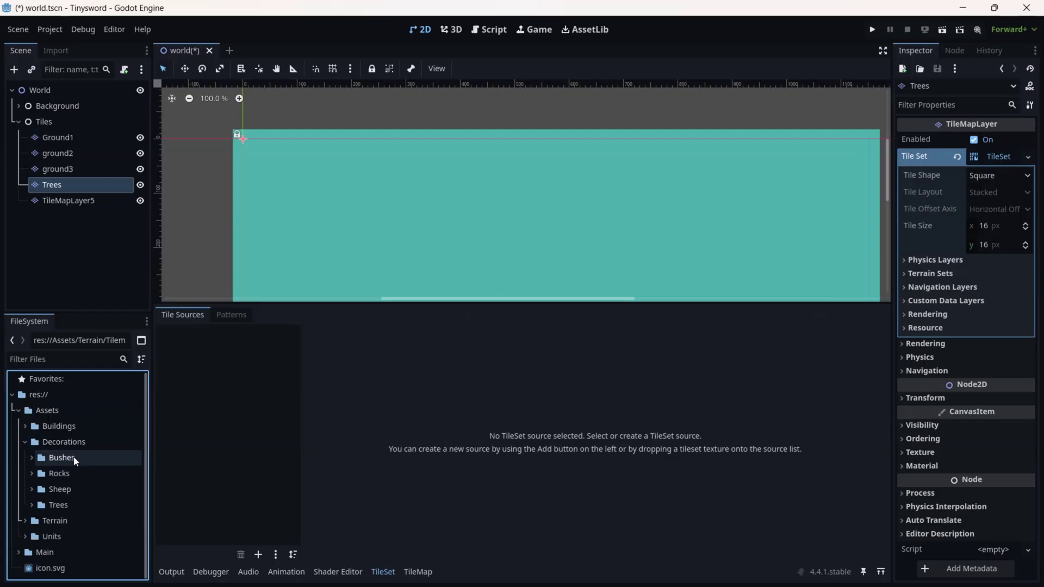
{"action": "left_click", "coordinate": [31, 505]}
{"action": "scroll", "coordinate": [80, 518], "scroll_direction": "down", "scroll_amount": 2}
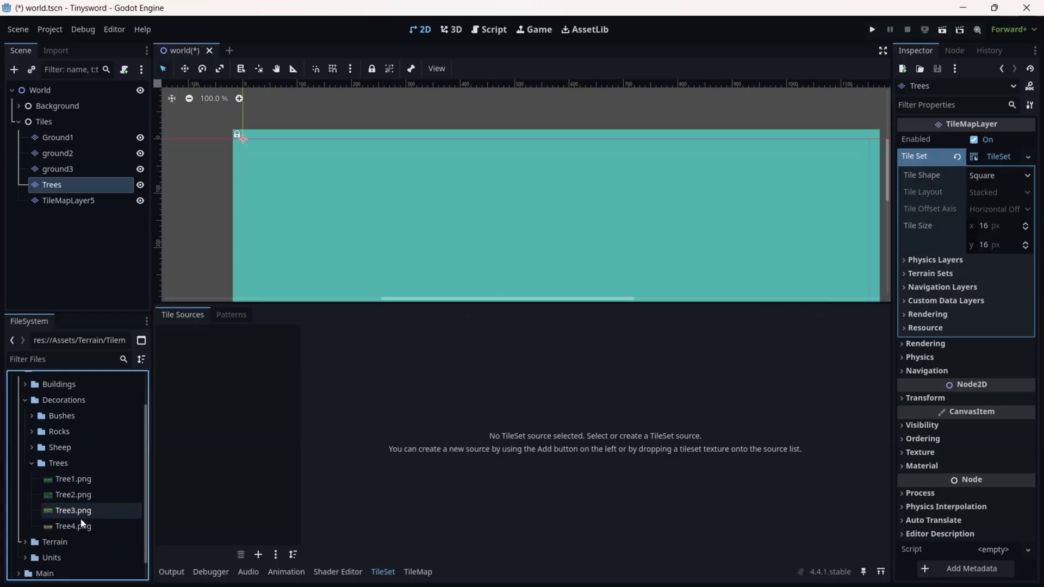
{"action": "left_click_drag", "start_coordinate": [56, 510], "coordinate": [234, 376]}
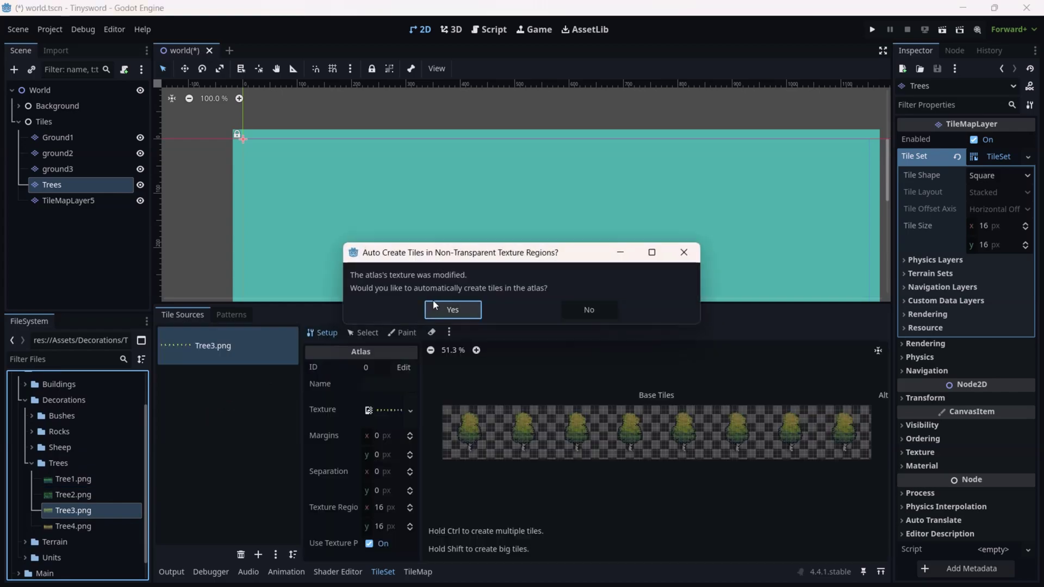
{"action": "left_click", "coordinate": [452, 308]}
{"action": "left_click", "coordinate": [84, 528]}
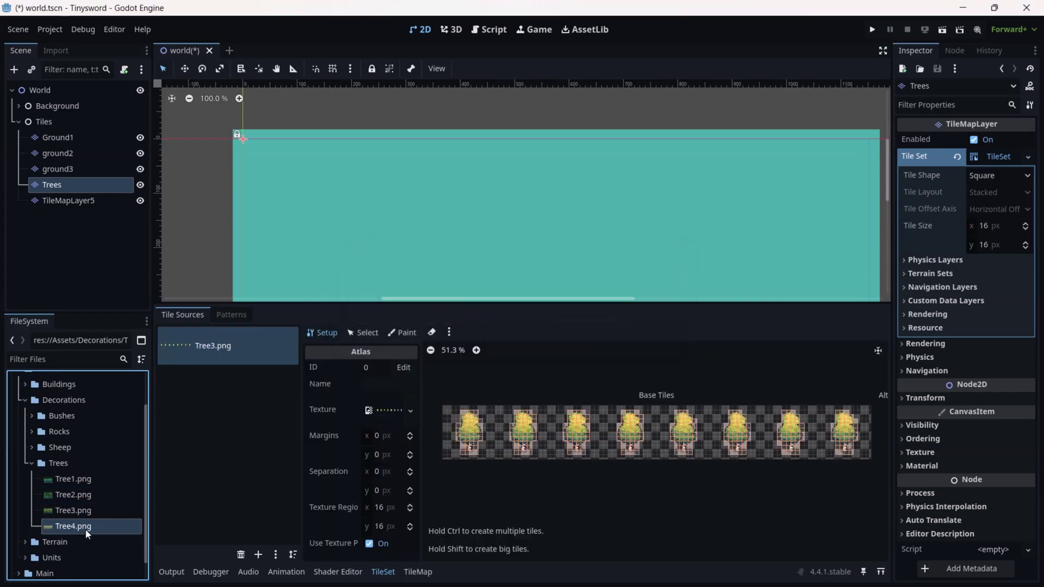
{"action": "left_click_drag", "start_coordinate": [87, 534], "coordinate": [233, 397]}
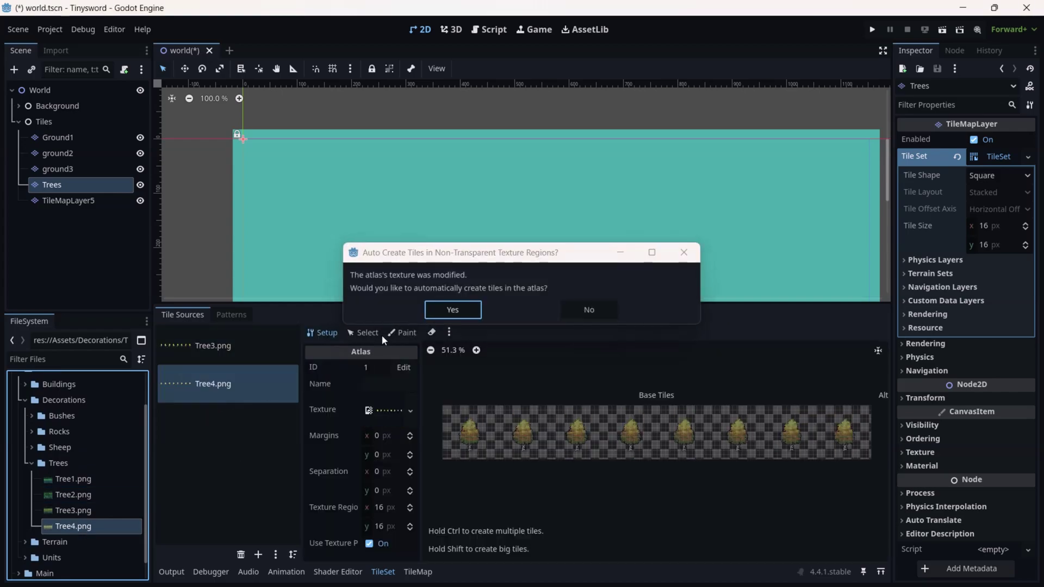
{"action": "left_click", "coordinate": [449, 308]}
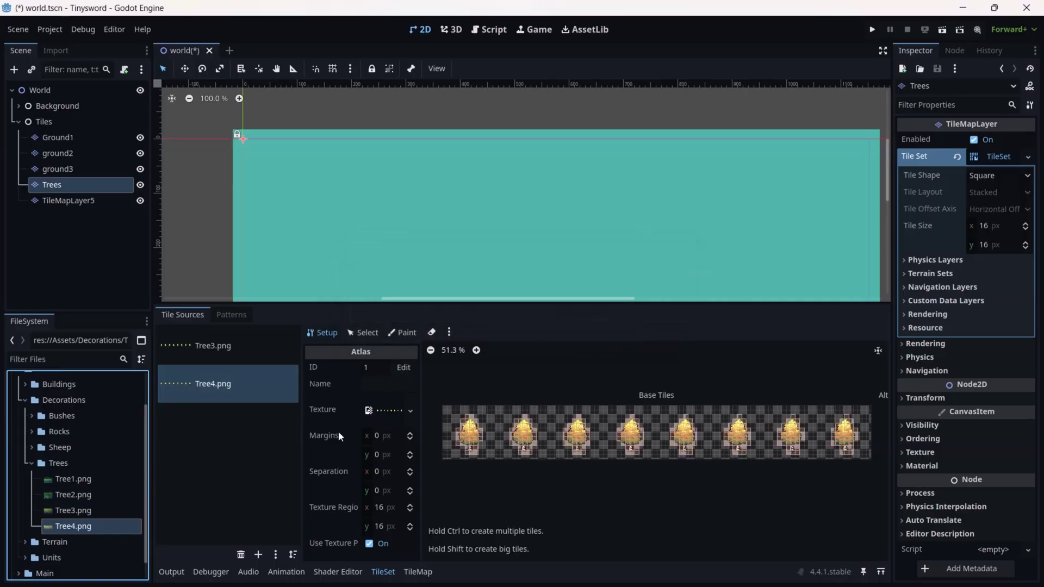
On Ground1, paint the island's left grass column with Flat Ground tiles up to the top edge
{"action": "left_click", "coordinate": [78, 136]}
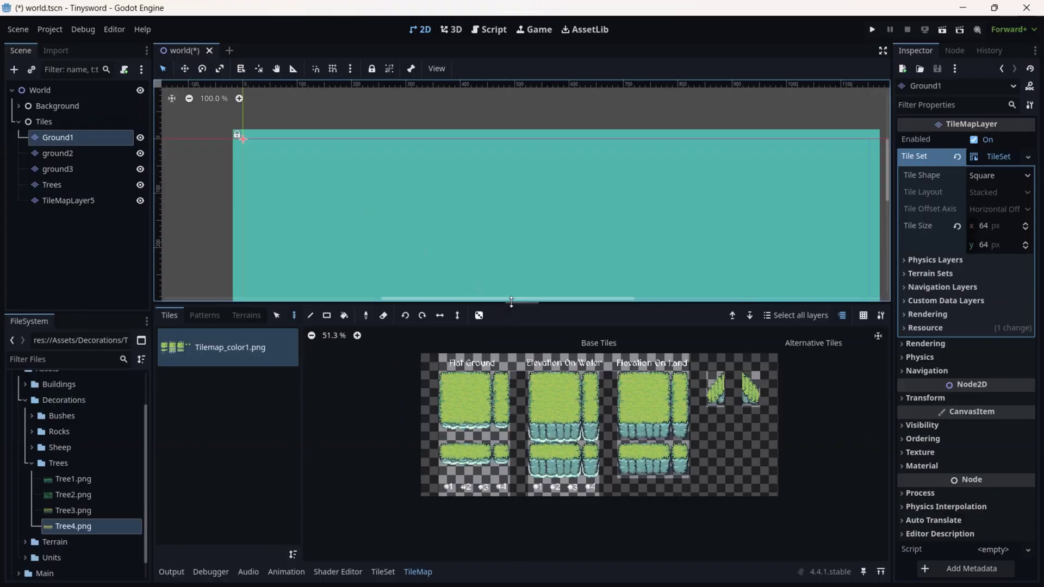
{"action": "left_click_drag", "start_coordinate": [511, 302], "coordinate": [511, 308]}
{"action": "left_click", "coordinate": [447, 383]}
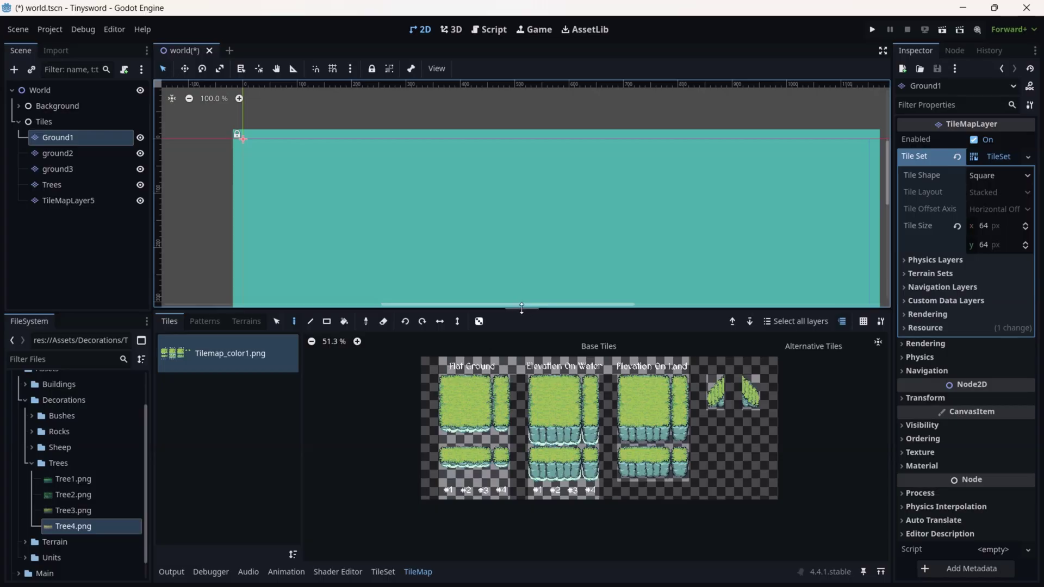
{"action": "left_click_drag", "start_coordinate": [520, 313], "coordinate": [522, 350]}
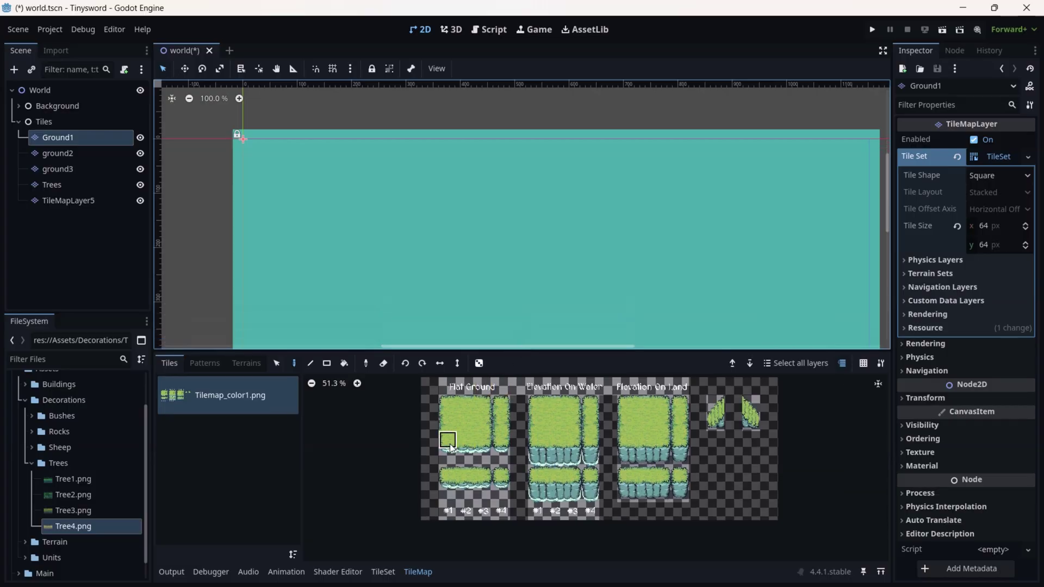
{"action": "left_click_drag", "start_coordinate": [447, 440], "coordinate": [460, 457]}
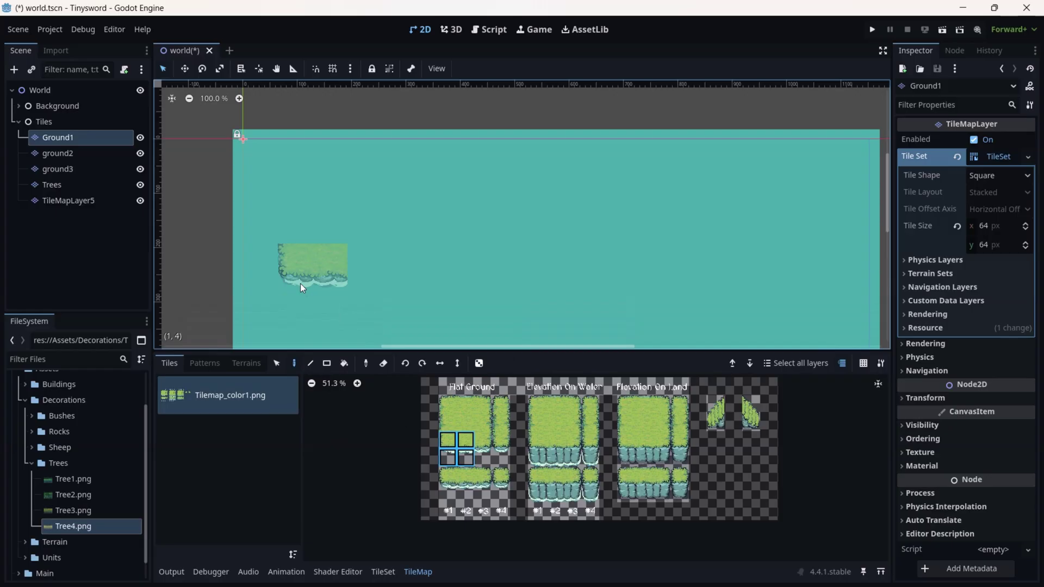
{"action": "left_click", "coordinate": [283, 302]}
{"action": "left_click", "coordinate": [448, 422]}
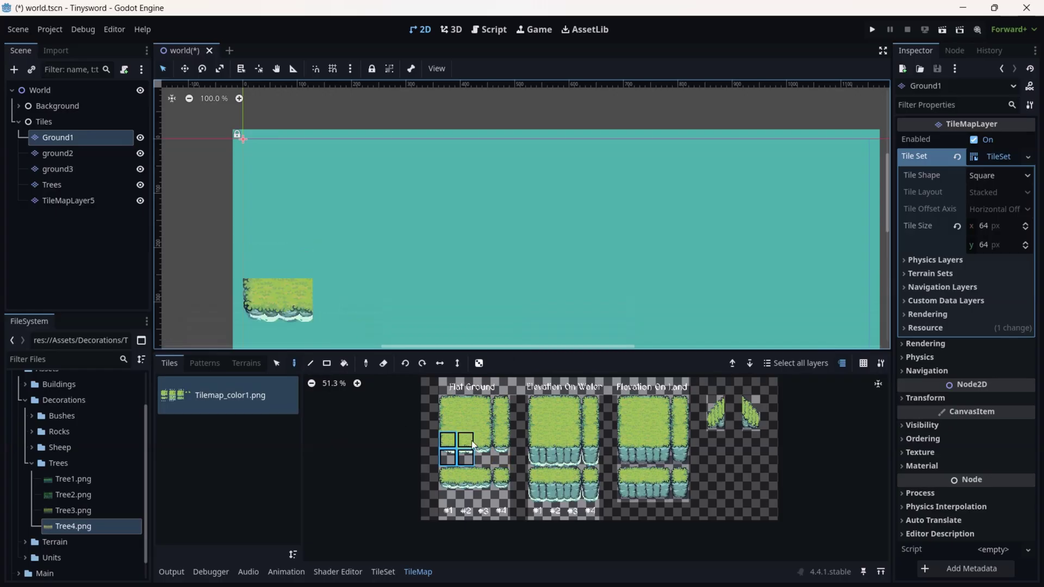
{"action": "left_click_drag", "start_coordinate": [260, 306], "coordinate": [253, 171]}
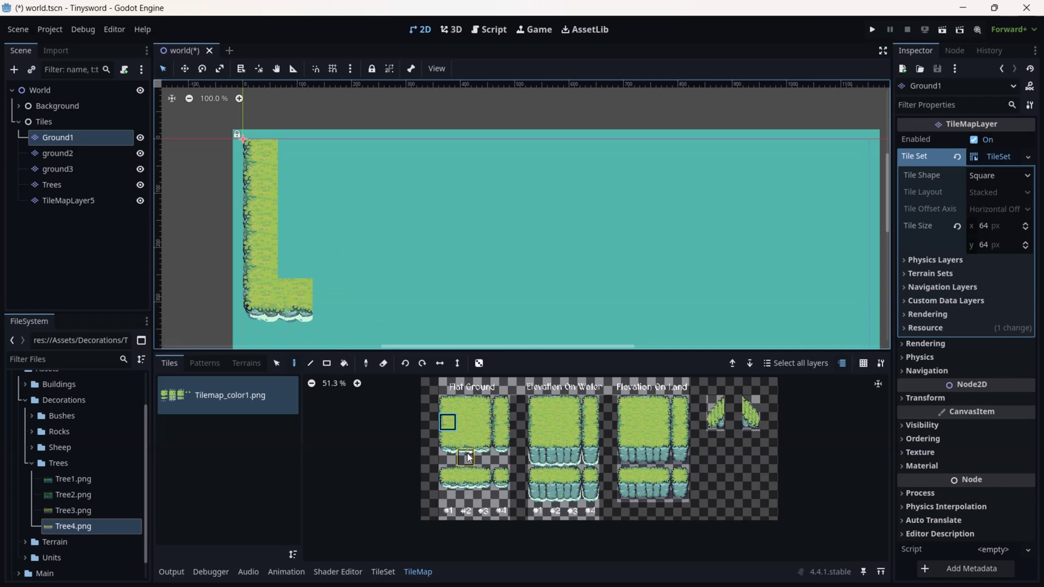
Paint the bottom grass strip, erase a stray block, and fill the island's top and interior
{"action": "left_click_drag", "start_coordinate": [469, 458], "coordinate": [466, 439]}
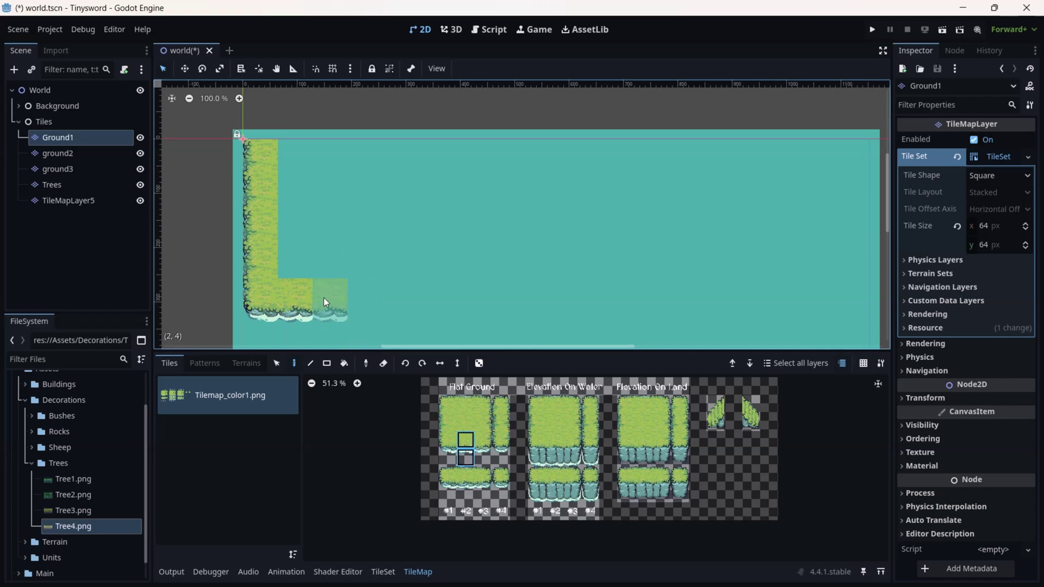
{"action": "left_click_drag", "start_coordinate": [323, 296], "coordinate": [435, 297]}
{"action": "left_click", "coordinate": [435, 243]}
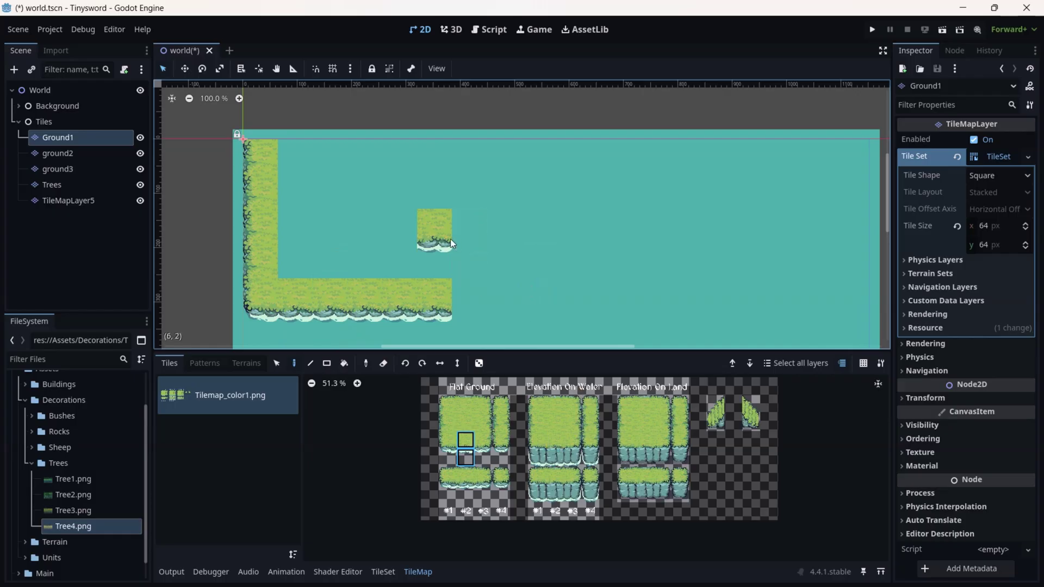
{"action": "right_click", "coordinate": [428, 234]}
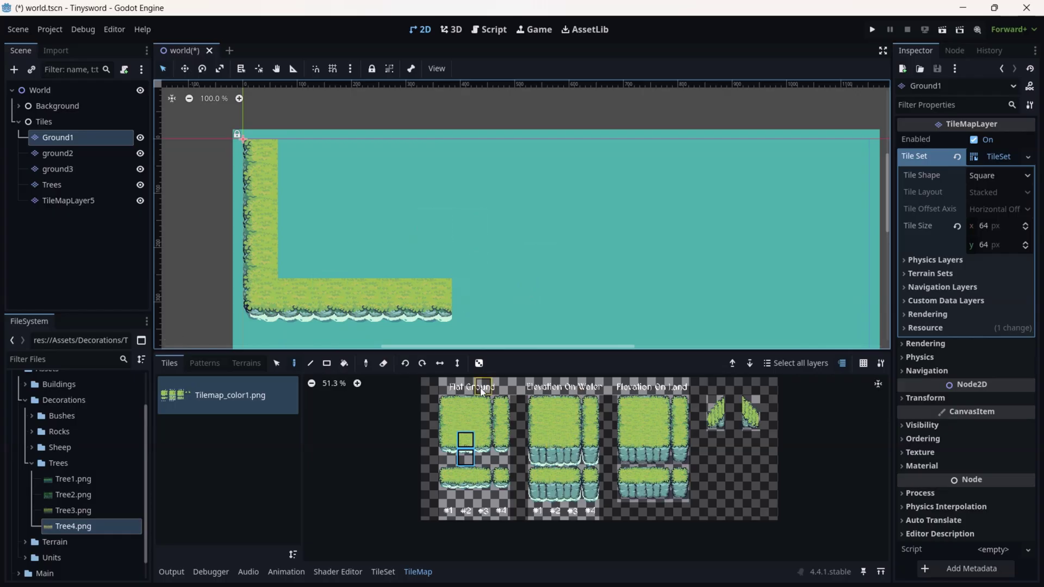
{"action": "left_click", "coordinate": [465, 422]}
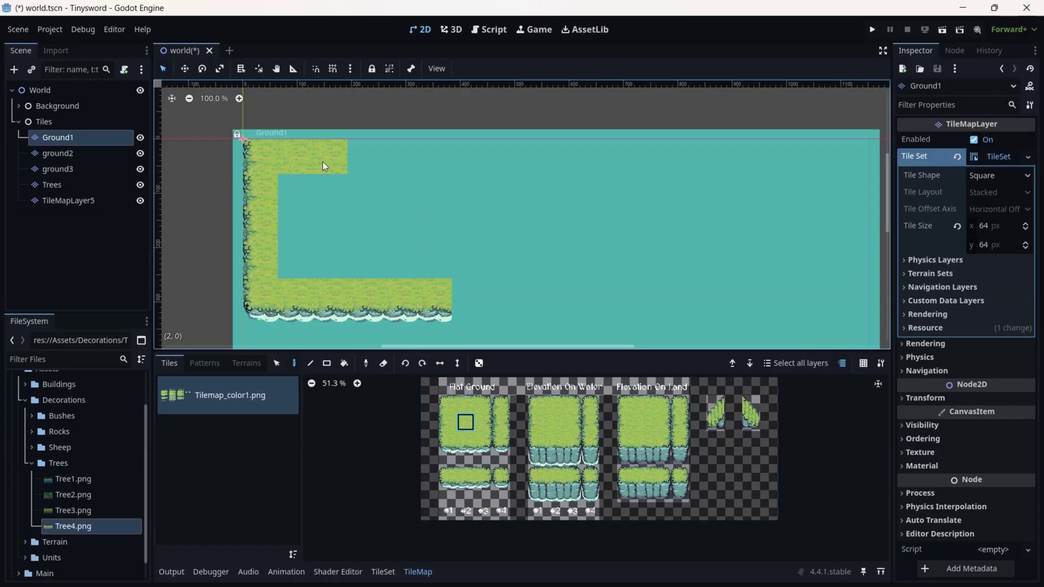
{"action": "mouse_move", "coordinate": [324, 167]}
{"action": "left_mouse_down"}
{"action": "mouse_move", "coordinate": [380, 184]}
{"action": "mouse_move", "coordinate": [400, 241]}
{"action": "left_mouse_up"}
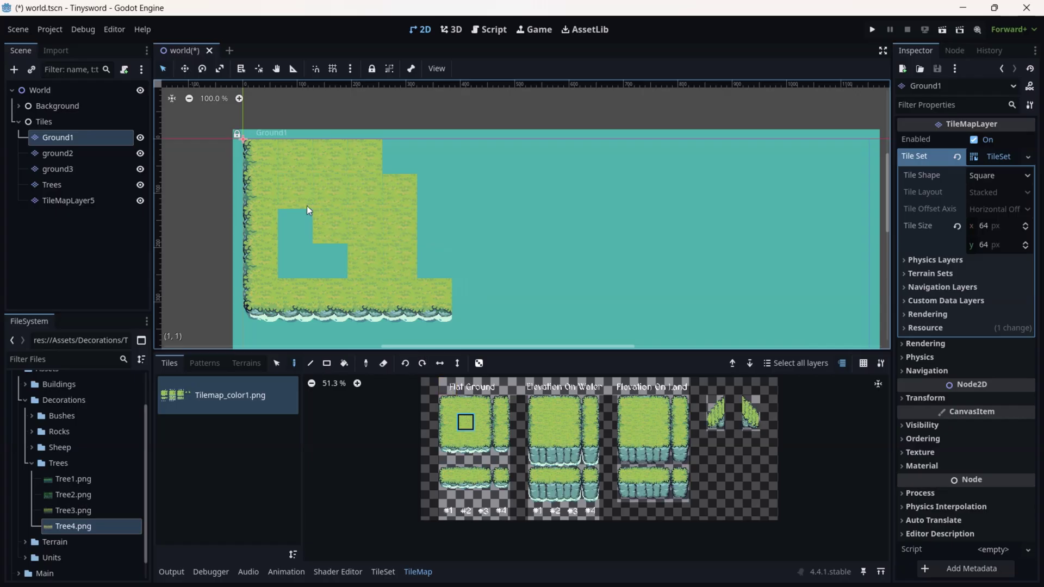
{"action": "mouse_move", "coordinate": [365, 250]}
{"action": "left_mouse_down"}
{"action": "mouse_move", "coordinate": [313, 248]}
{"action": "mouse_move", "coordinate": [424, 265]}
{"action": "mouse_move", "coordinate": [416, 192]}
{"action": "left_mouse_up"}
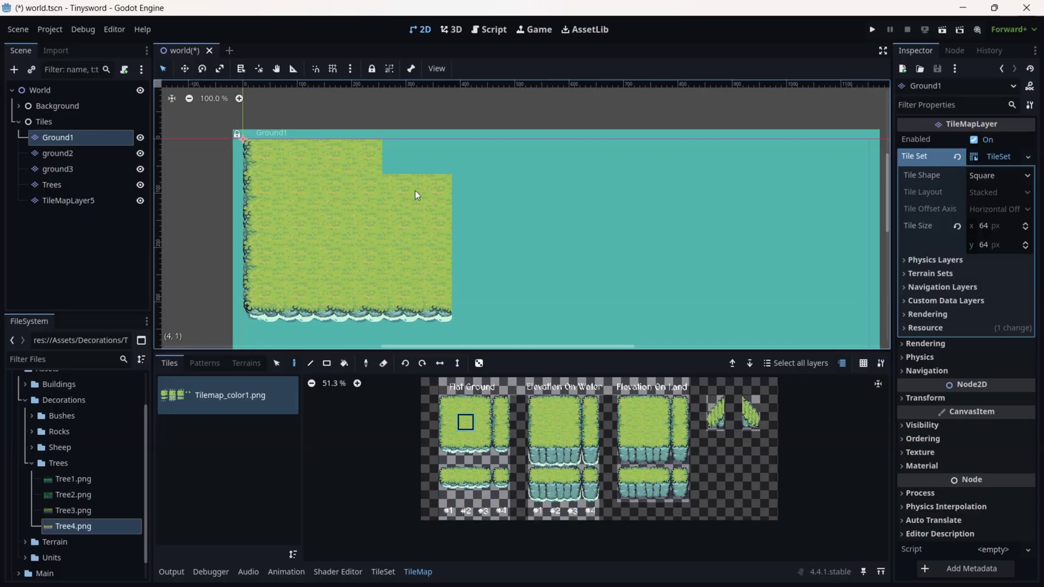
{"action": "left_click", "coordinate": [423, 161]}
{"action": "left_click", "coordinate": [99, 160]}
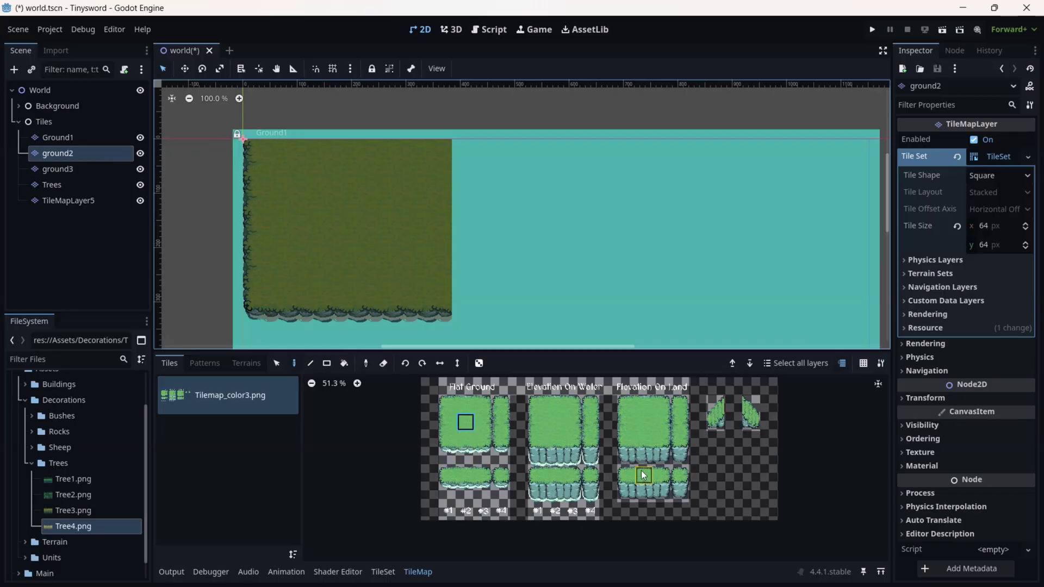
On ground2, stamp a 3x3 Elevation On Land cliff block above the island's top edge
{"action": "left_click_drag", "start_coordinate": [625, 405], "coordinate": [651, 456]}
{"action": "left_click", "coordinate": [628, 423]}
{"action": "left_click_drag", "start_coordinate": [625, 423], "coordinate": [644, 460]}
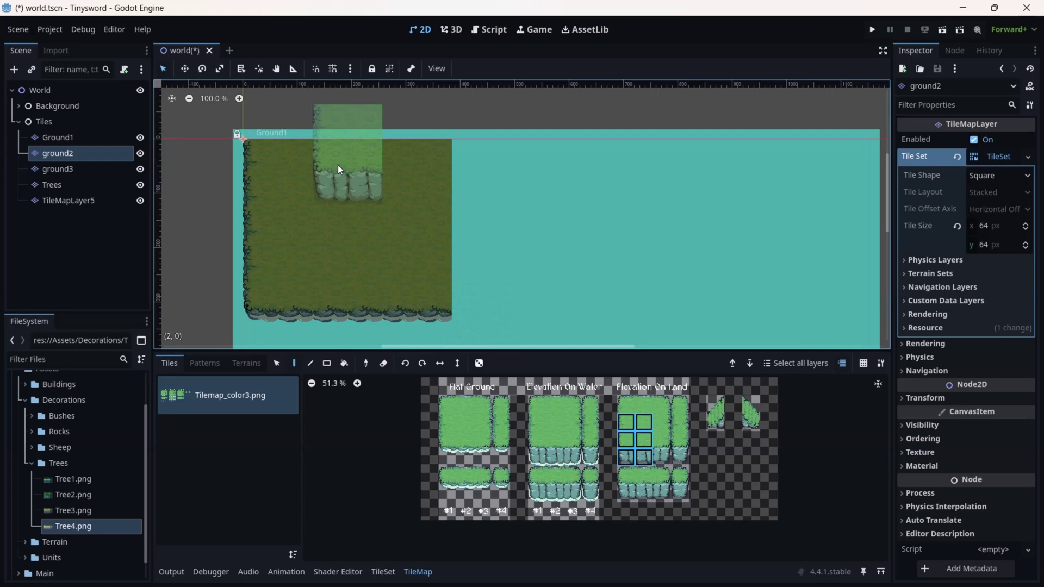
{"action": "left_click", "coordinate": [337, 164]}
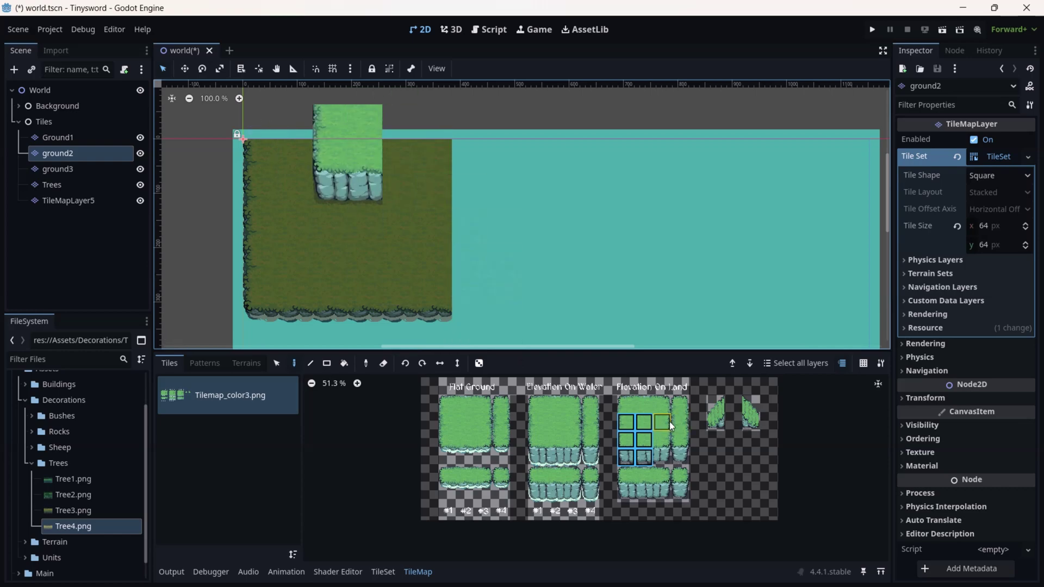
Extend the cliff two columns right, then across the water with Elevation On Water tiles
{"action": "left_click_drag", "start_coordinate": [649, 460], "coordinate": [644, 440]}
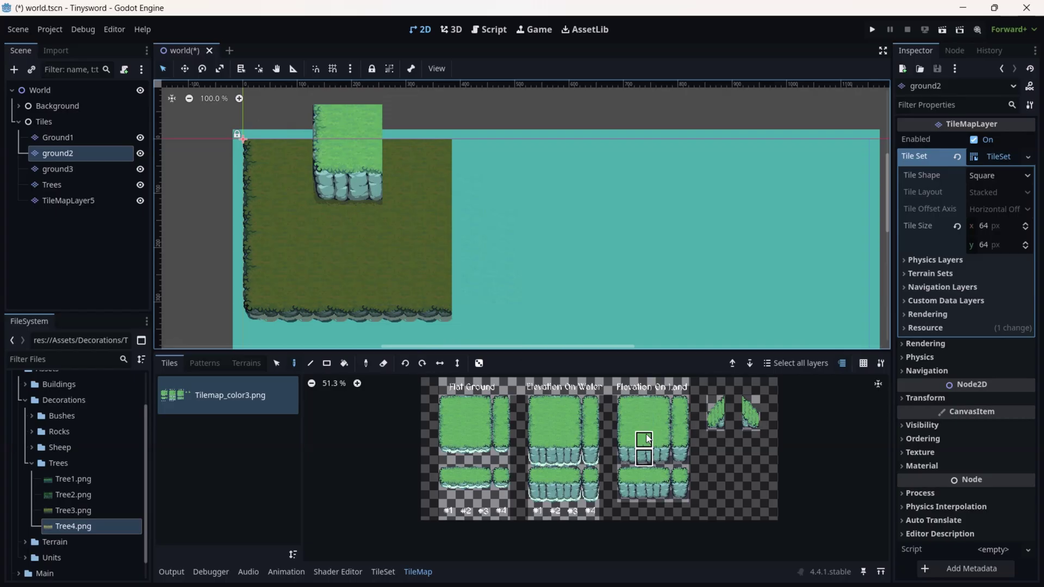
{"action": "left_click", "coordinate": [393, 177]}
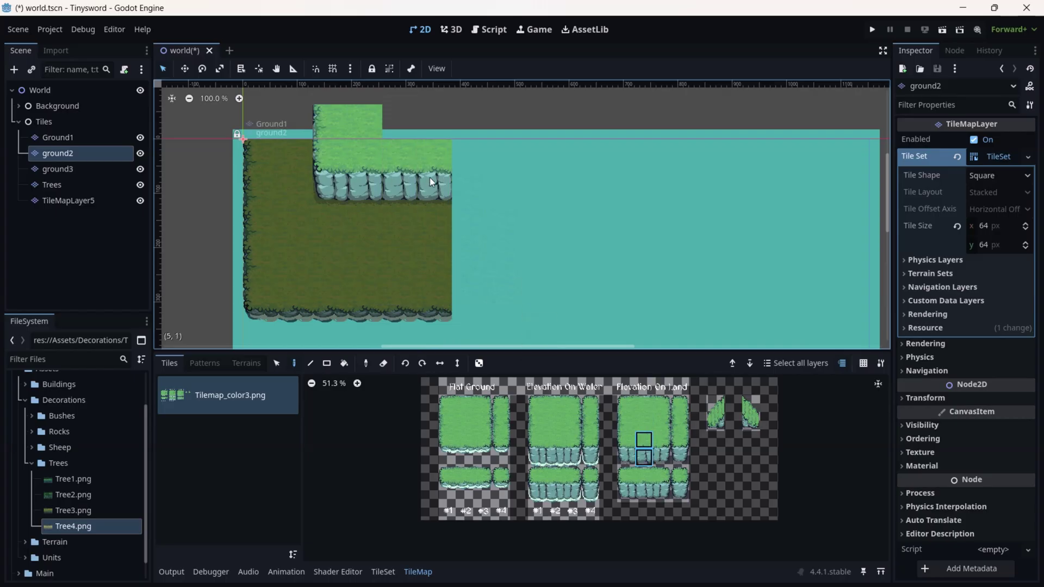
{"action": "left_click", "coordinate": [430, 177]}
{"action": "left_click", "coordinate": [555, 459]}
{"action": "left_click_drag", "start_coordinate": [555, 458], "coordinate": [555, 439]}
{"action": "left_click_drag", "start_coordinate": [475, 172], "coordinate": [584, 161]}
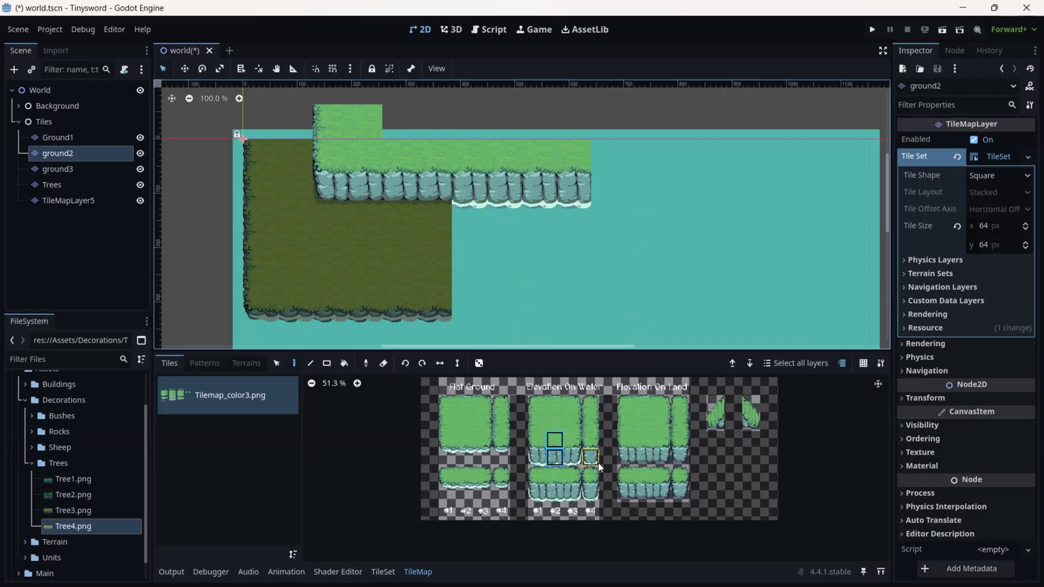
{"action": "left_click", "coordinate": [89, 137]}
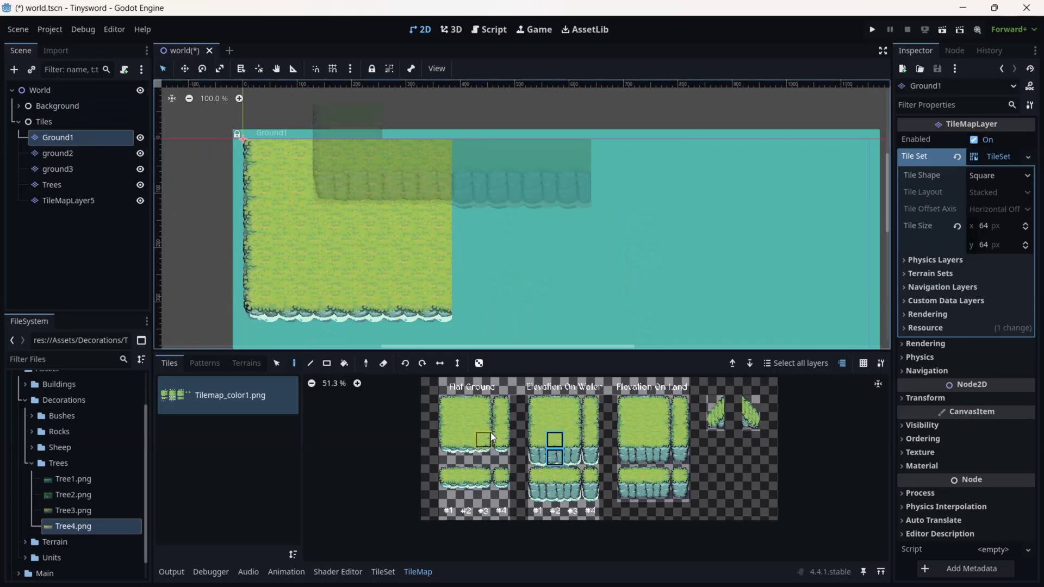
Paint a new grass column right of the island: edge tile, centre tiles, and a bottom-right shore corner
{"action": "left_click", "coordinate": [488, 429]}
{"action": "left_click", "coordinate": [480, 226]}
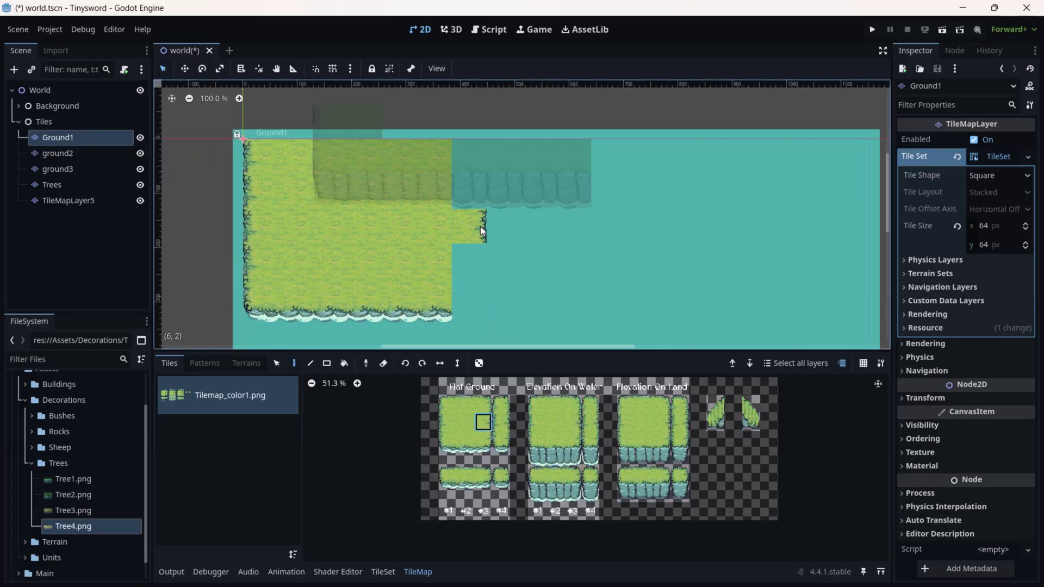
{"action": "left_click", "coordinate": [471, 426]}
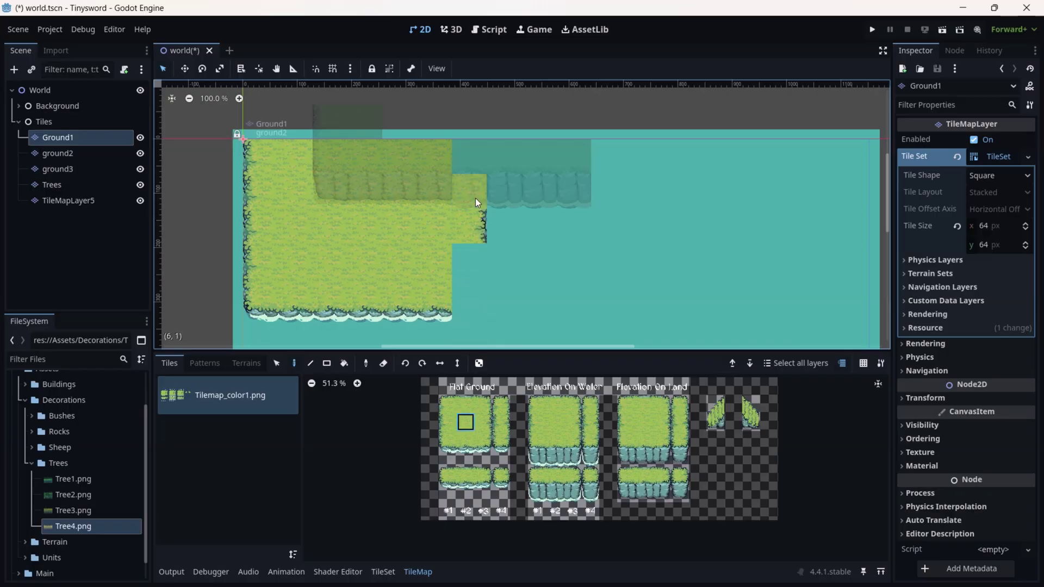
{"action": "left_click", "coordinate": [475, 197]}
{"action": "left_click", "coordinate": [470, 144]}
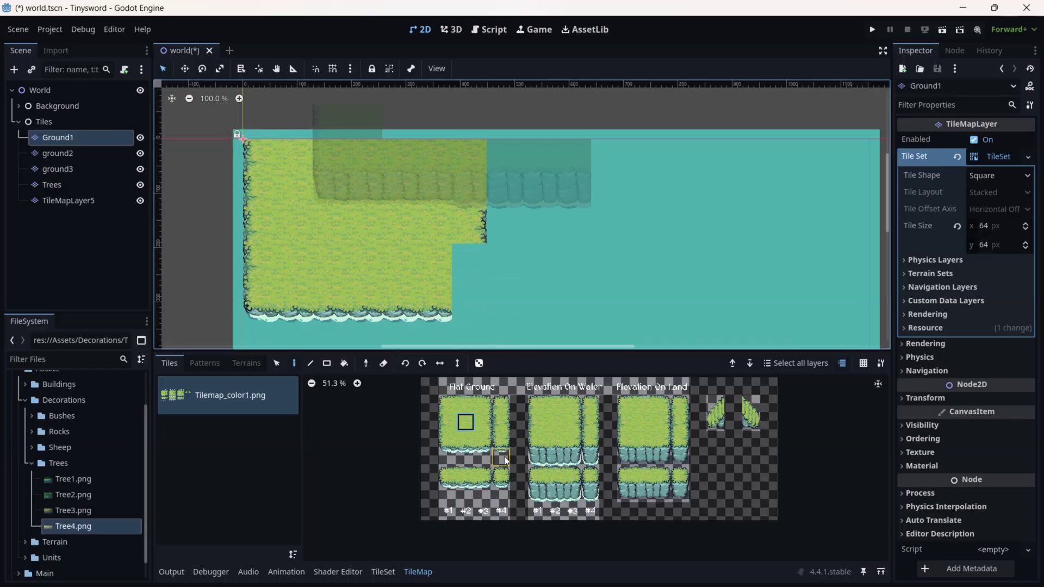
{"action": "left_click", "coordinate": [475, 266]}
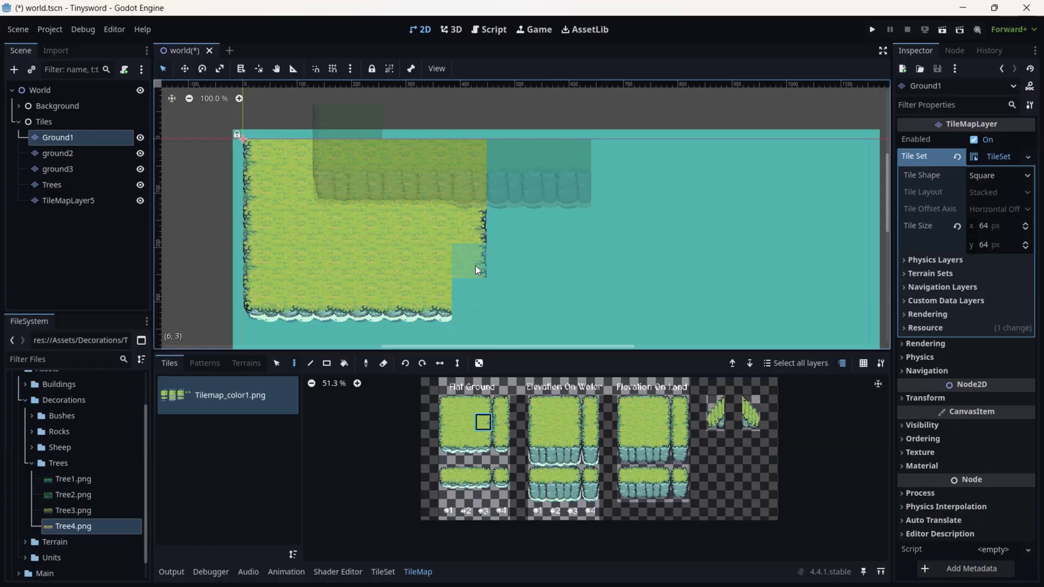
{"action": "left_click", "coordinate": [478, 451]}
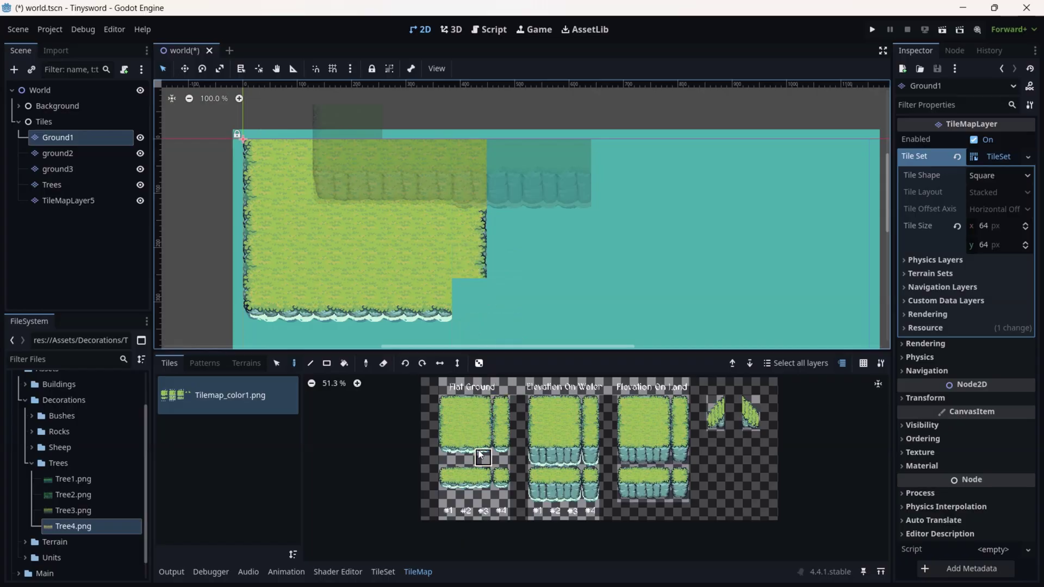
{"action": "left_click", "coordinate": [470, 298]}
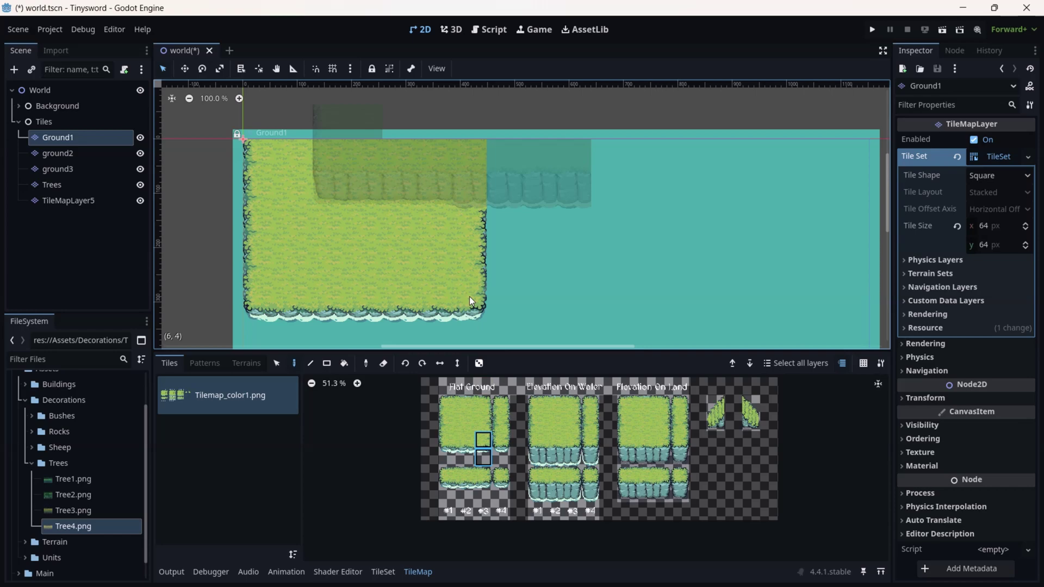
Paint a grass tile above the island's top-left, capped by a top edge tile and a ledge to its right
{"action": "scroll", "coordinate": [436, 291], "scroll_direction": "down", "scroll_amount": 3}
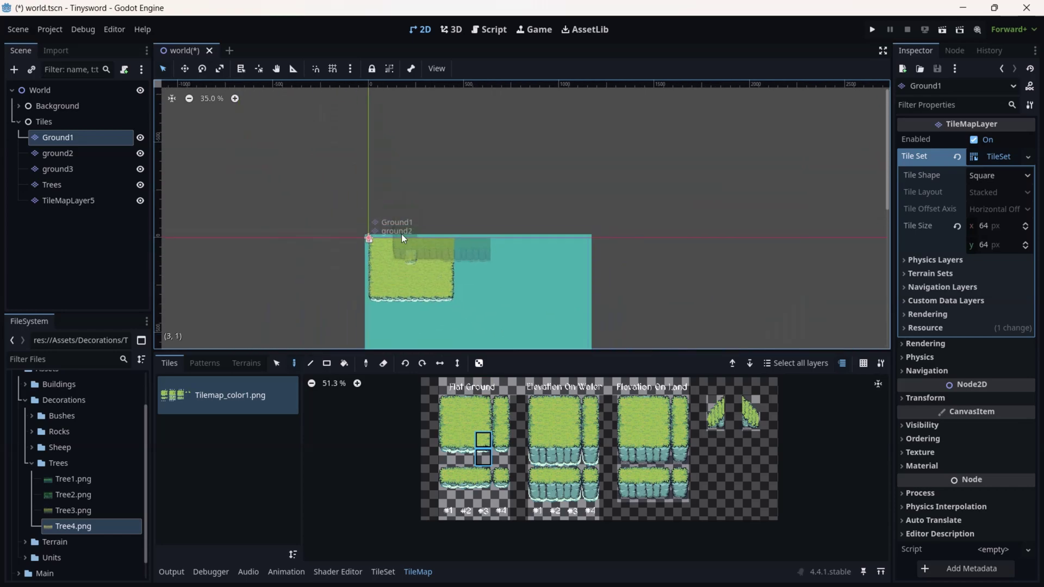
{"action": "scroll", "coordinate": [386, 210], "scroll_direction": "up", "scroll_amount": 3}
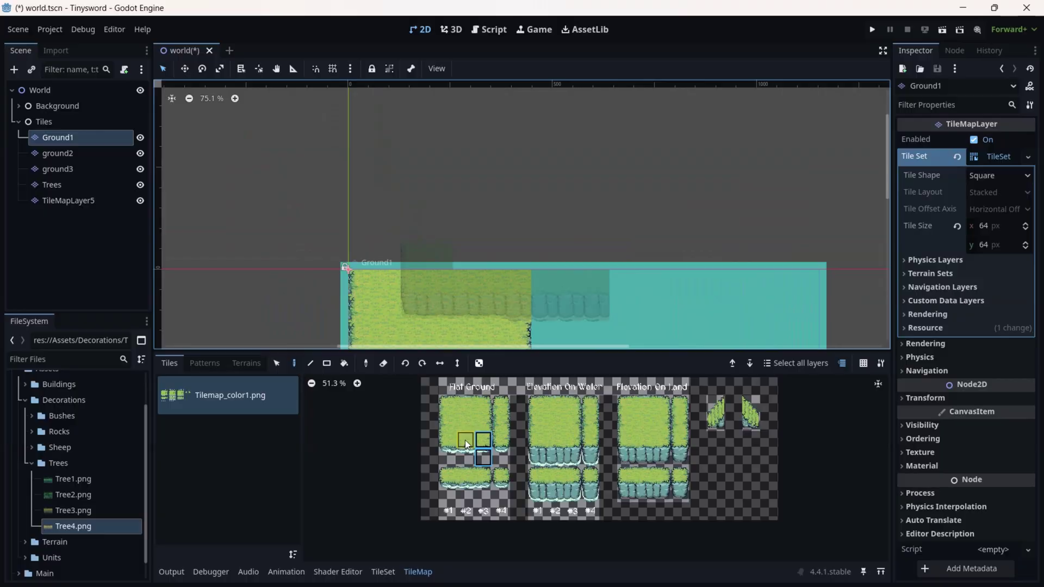
{"action": "left_click", "coordinate": [451, 426]}
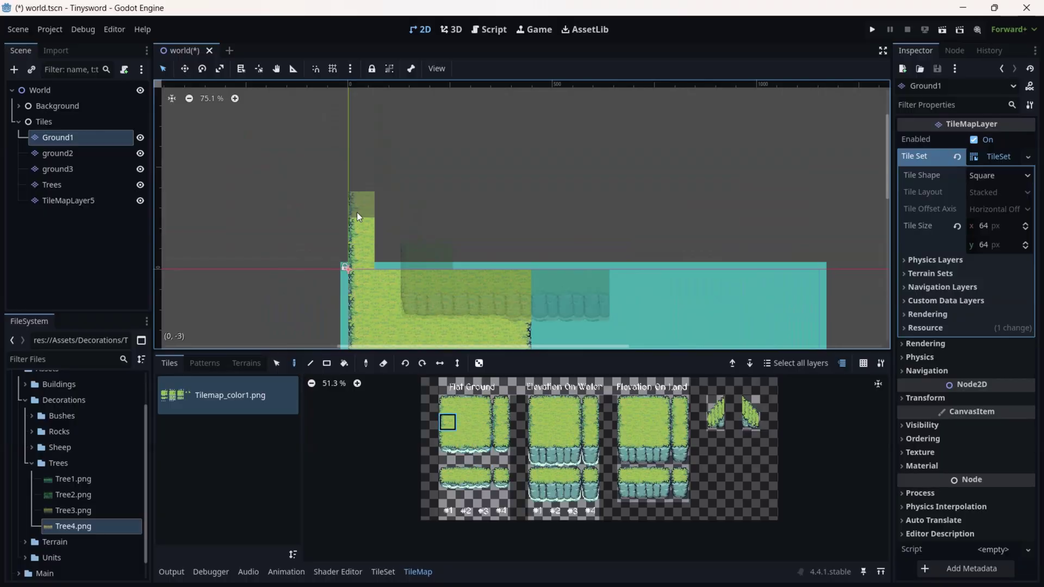
{"action": "left_click", "coordinate": [357, 217]}
{"action": "left_click", "coordinate": [448, 406]}
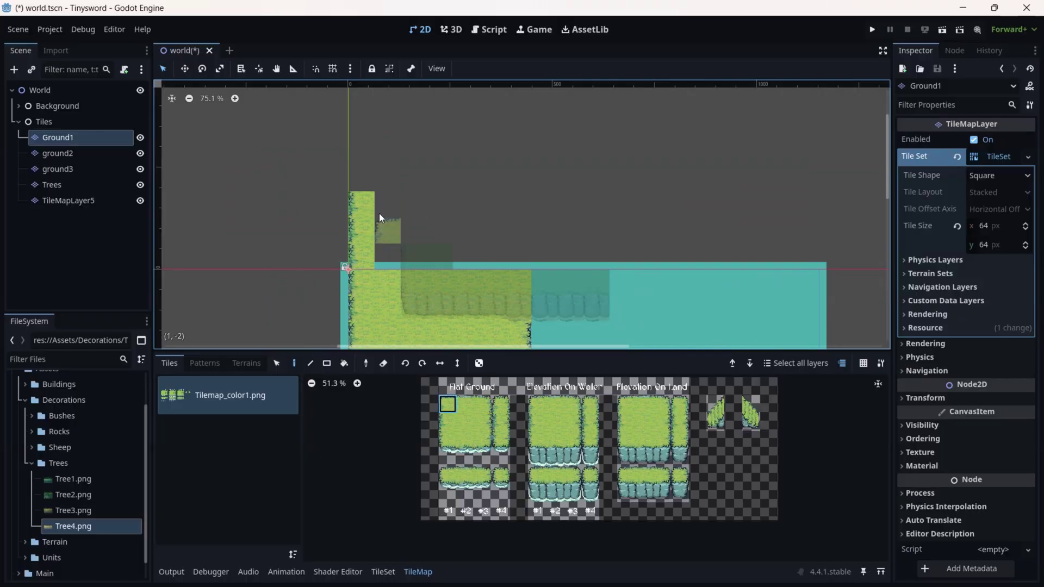
{"action": "left_click", "coordinate": [363, 179]}
{"action": "left_click", "coordinate": [467, 400]}
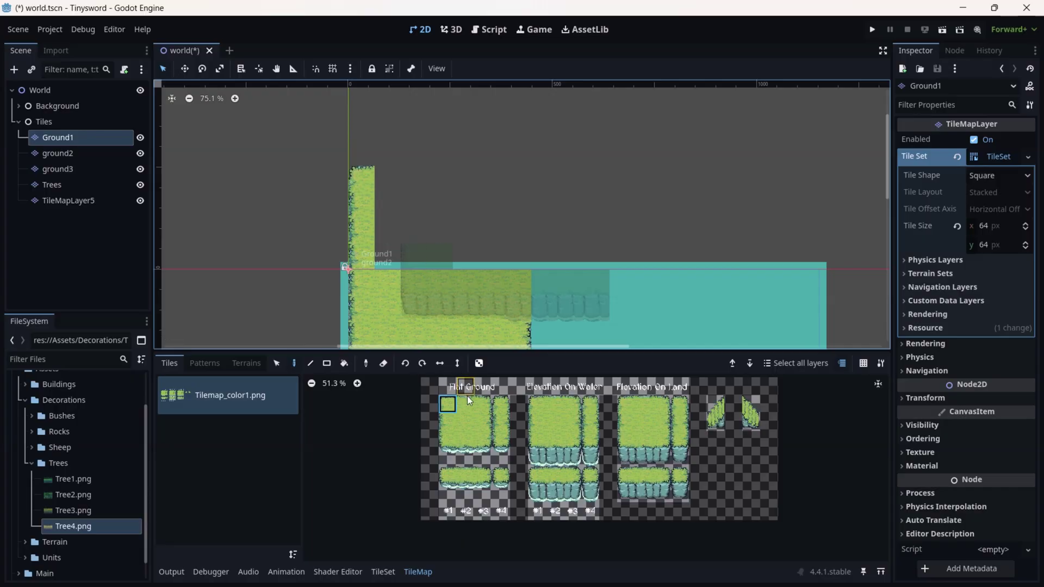
{"action": "left_click", "coordinate": [394, 181]}
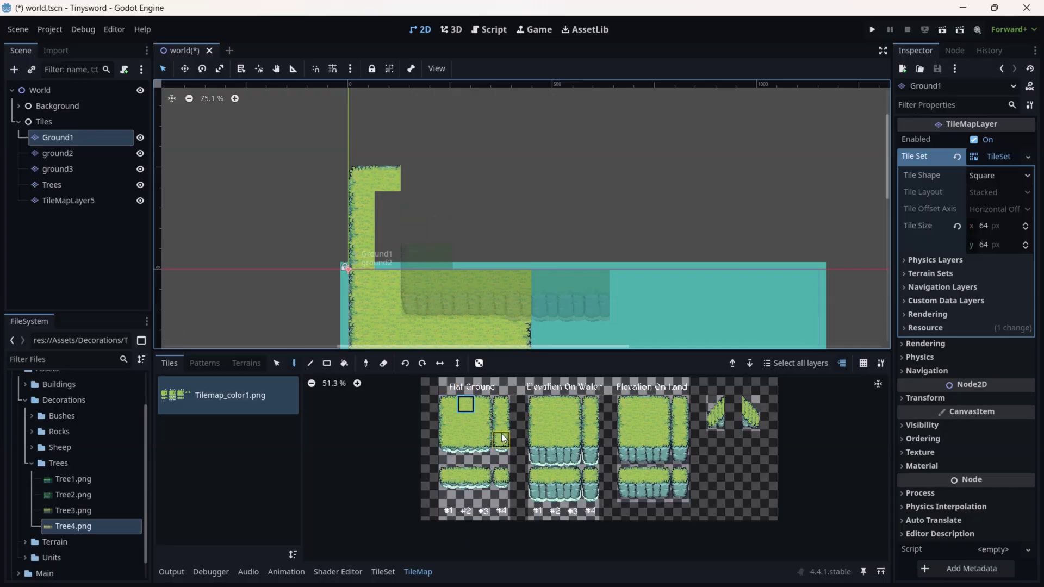